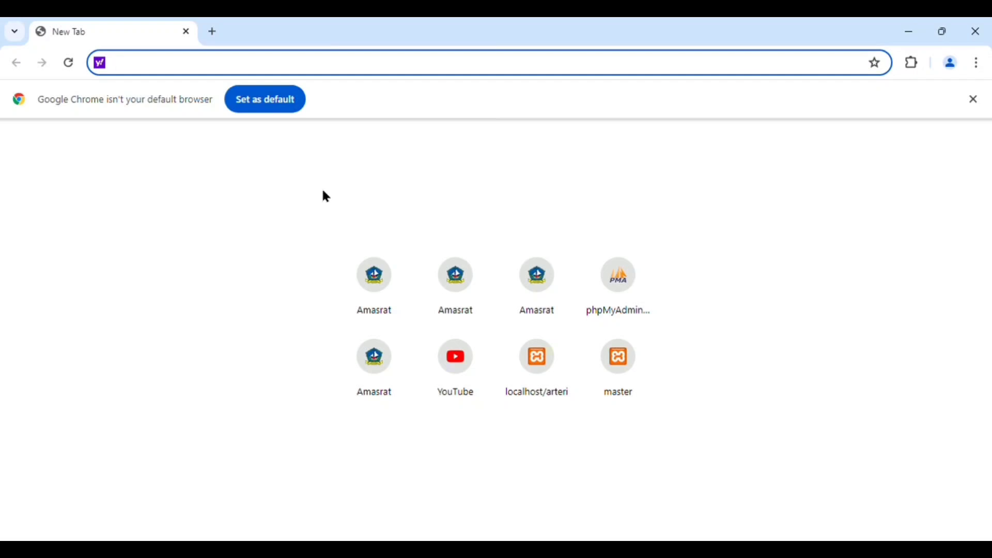
Open the Amasrat login page at localhost/amasrat
type("lo")
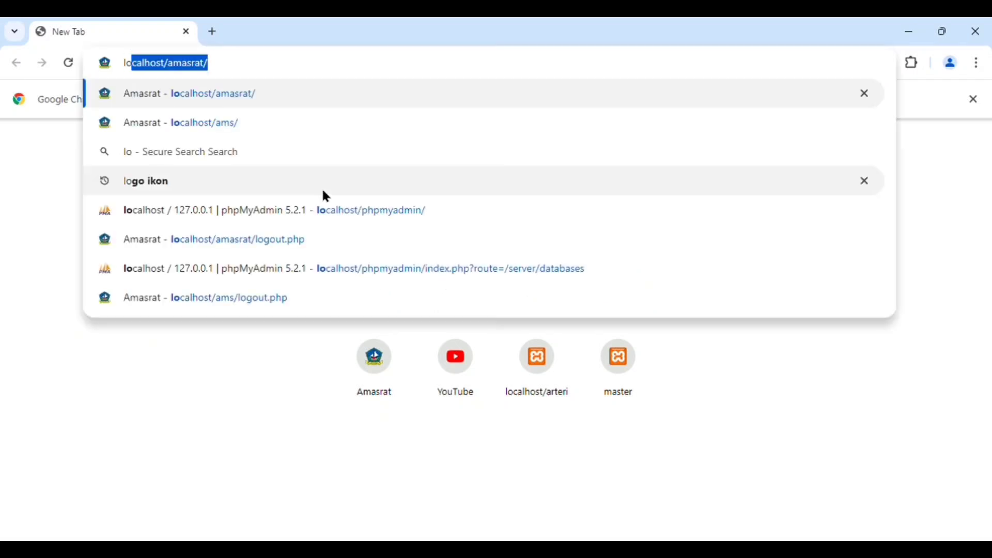
type("calhos")
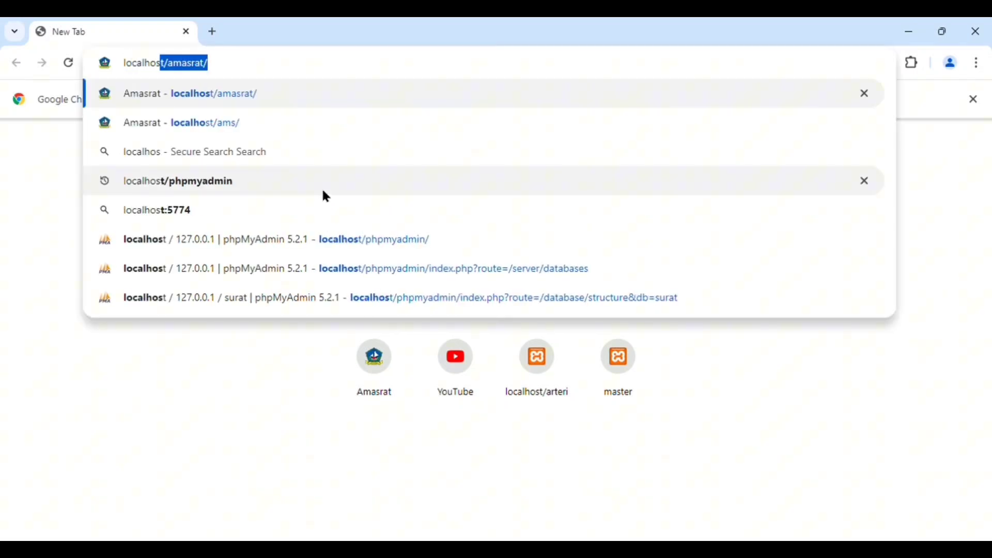
type("t/")
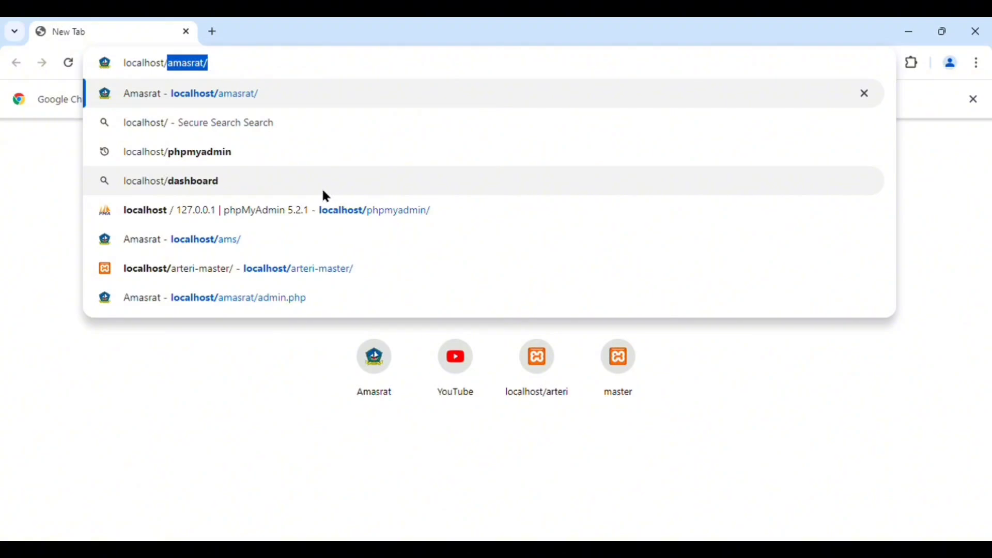
type("amasrat")
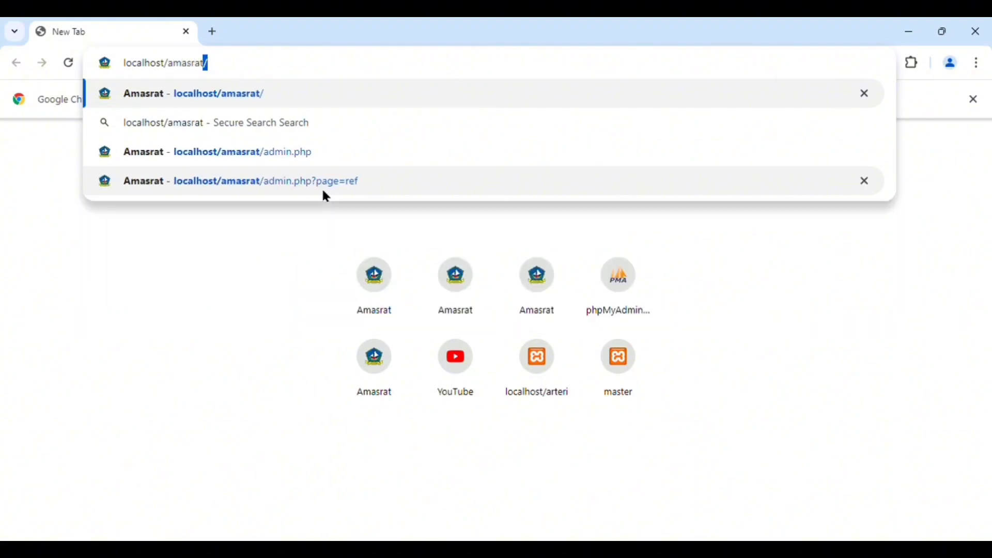
key("Return")
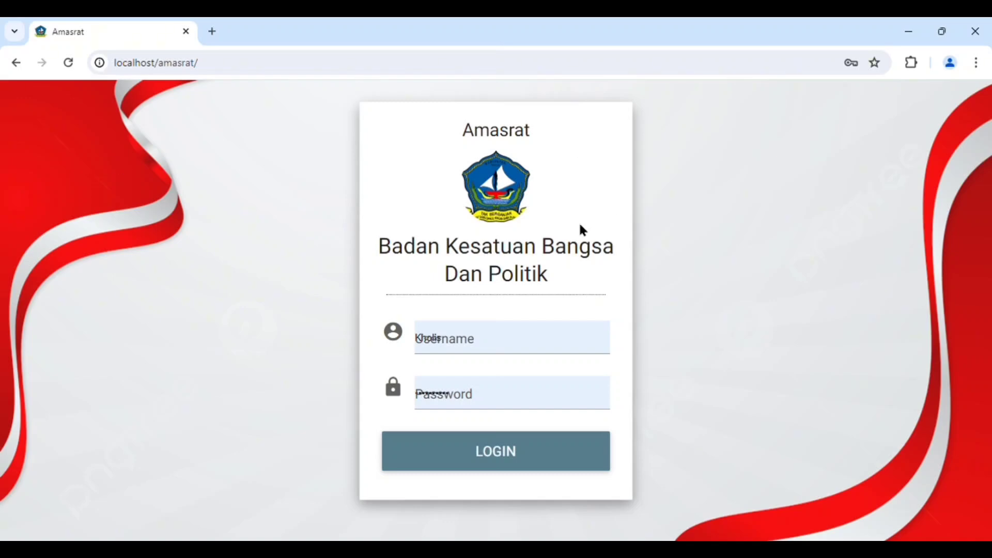
Replace the prefilled username with the administrator's username
left_click(503, 347)
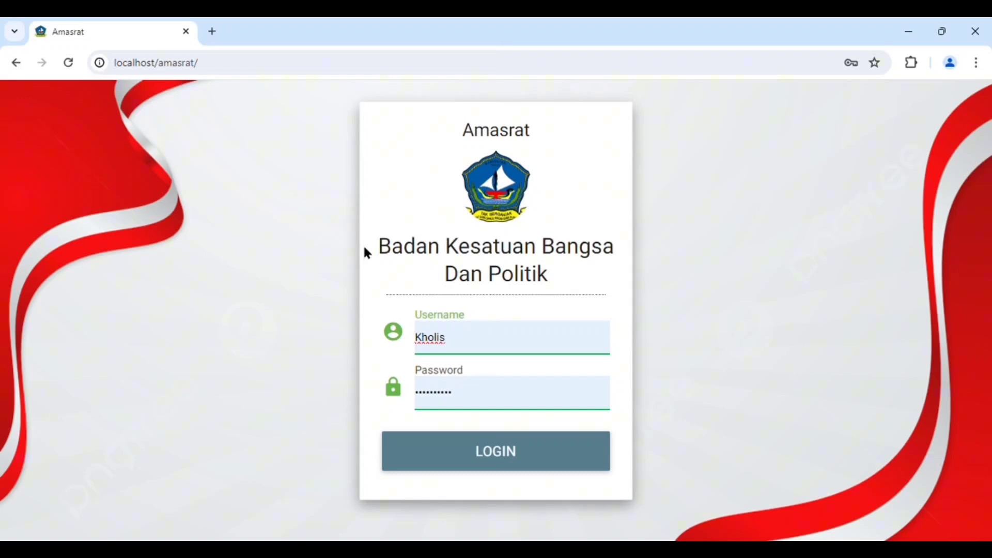
key("BackSpace")
key("BackSpace")
key("BackSpace")
key("BackSpace")
key("BackSpace")
key("BackSpace")
type("K")
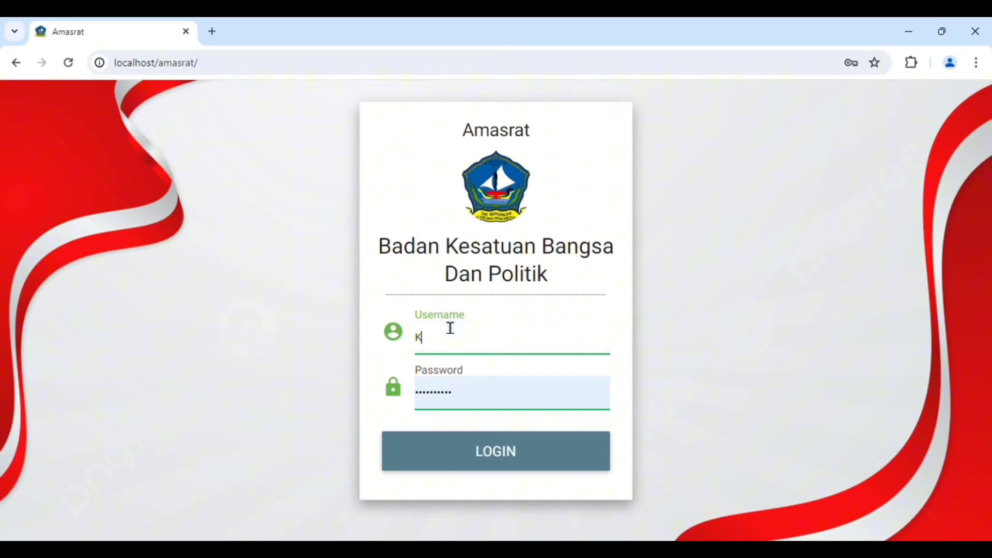
type("holis")
Try to log in with a newly entered account password
left_click(467, 403)
key("BackSpace")
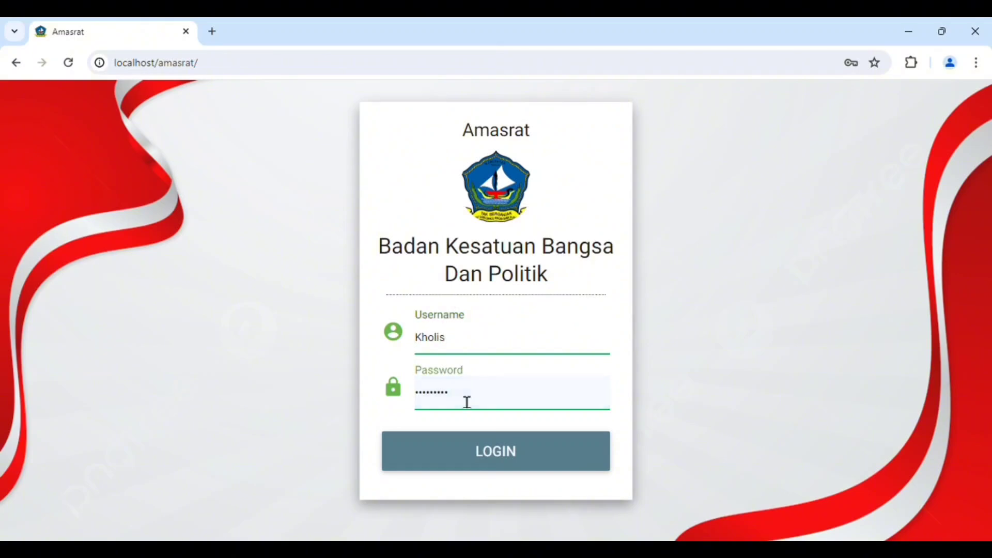
key("BackSpace")
key("BackSpace")
key("BackSpace")
key("BackSpace")
key("BackSpace")
key("BackSpace")
key("BackSpace")
key("BackSpace")
key("BackSpace")
type("•••••••••••")
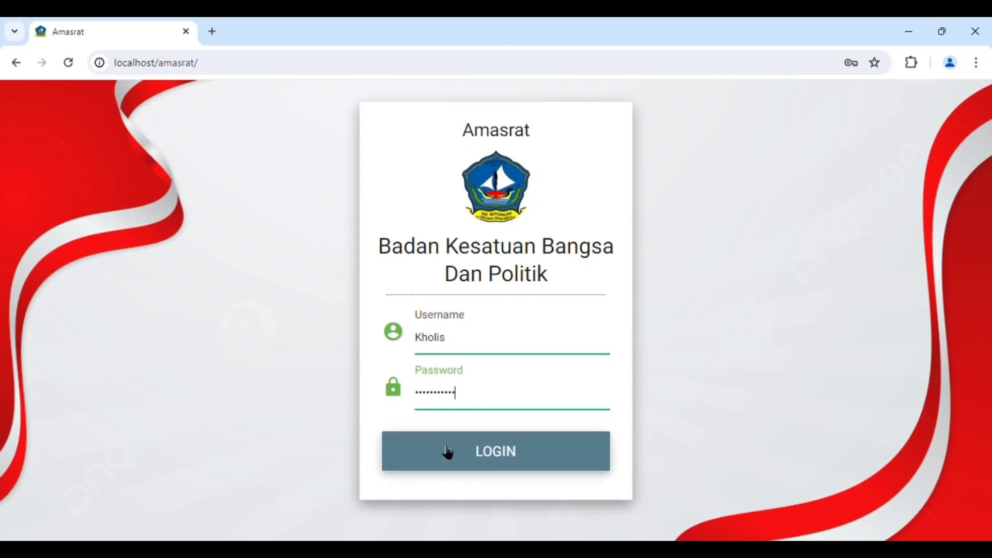
left_click(448, 453)
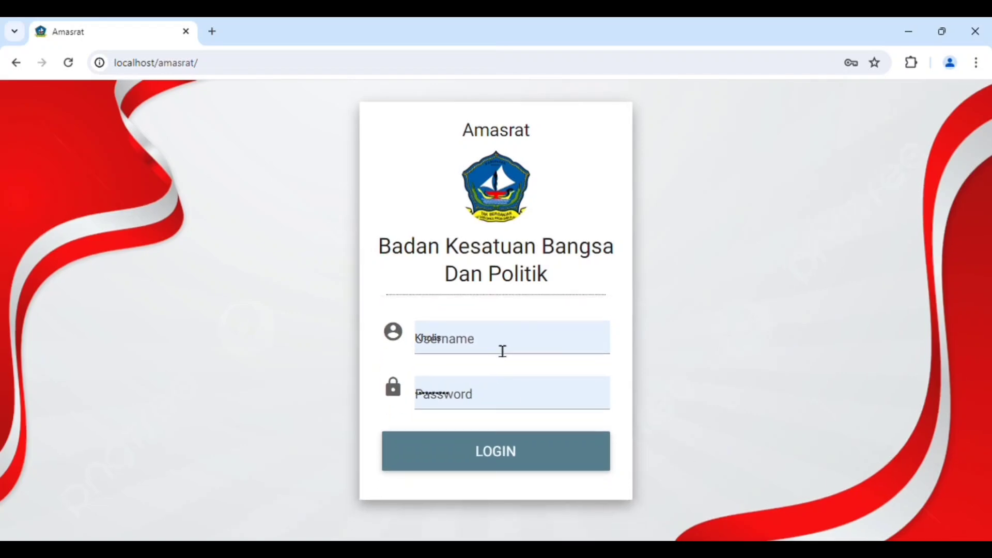
Keep the prefilled username, re-enter the account password and log in
left_click(502, 351)
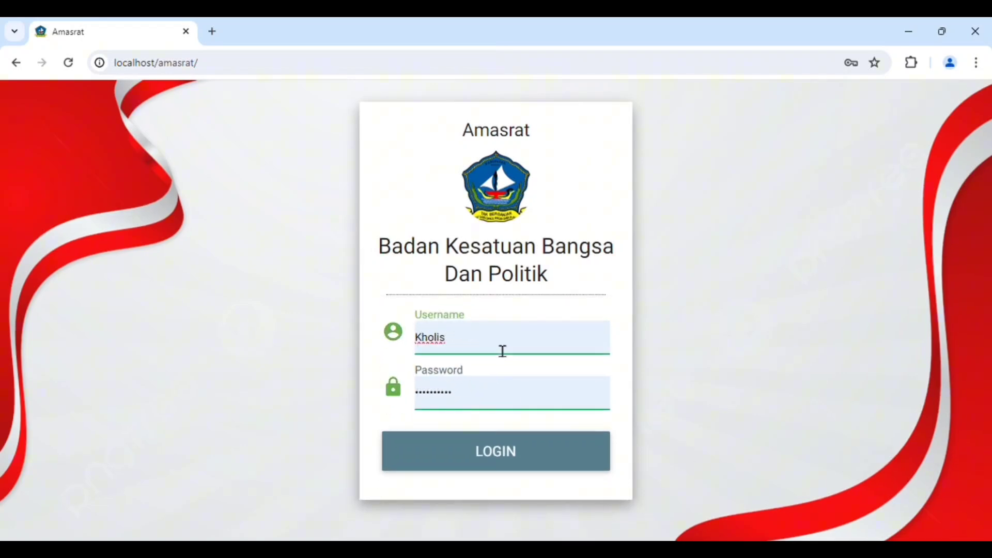
left_click(506, 398)
key("BackSpace")
key("BackSpace")
key("BackSpace")
key("BackSpace")
key("BackSpace")
key("BackSpace")
key("BackSpace")
key("BackSpace")
key("BackSpace")
key("BackSpace")
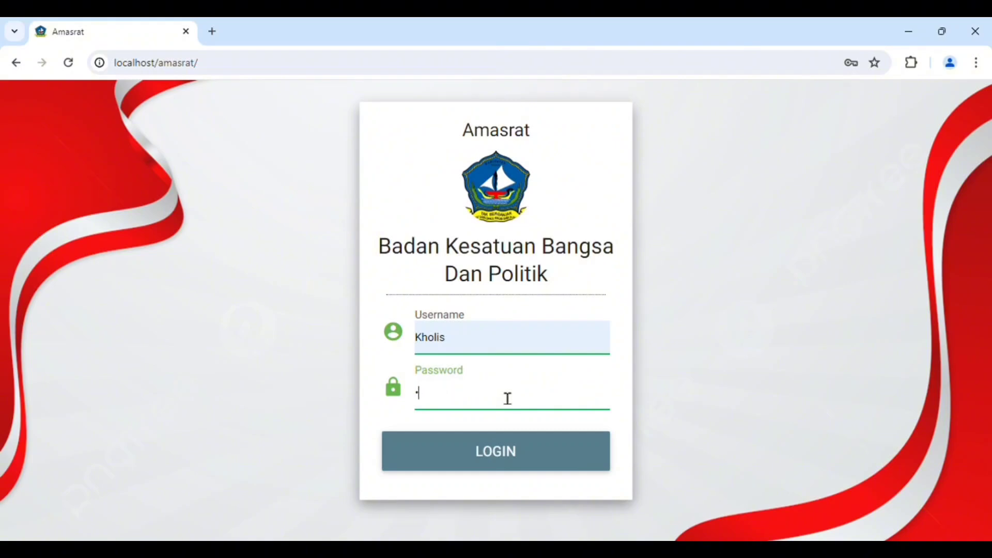
type("•••••••••")
left_click(543, 452)
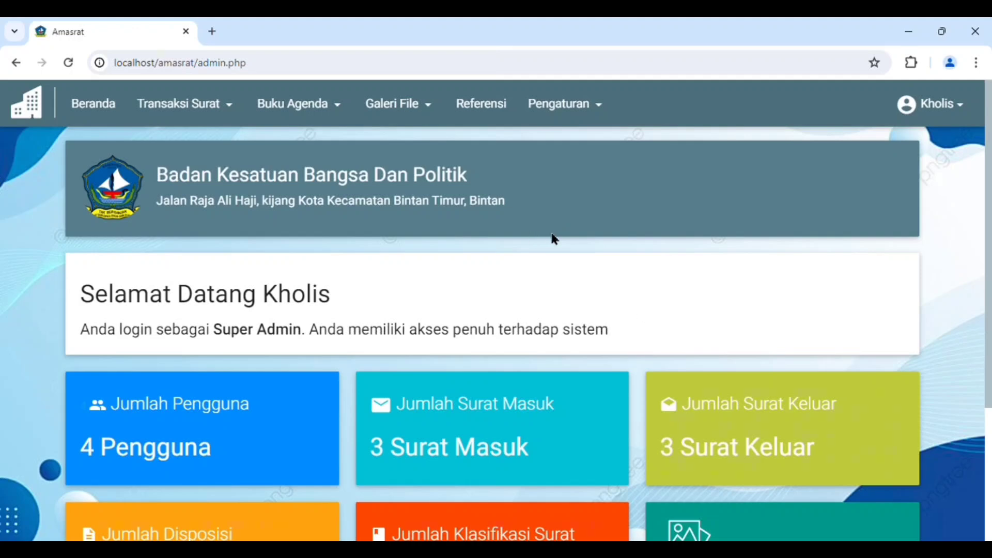
Look over the dashboard and open the Surat Masuk list to review its records
scroll(533, 233, "down", 4)
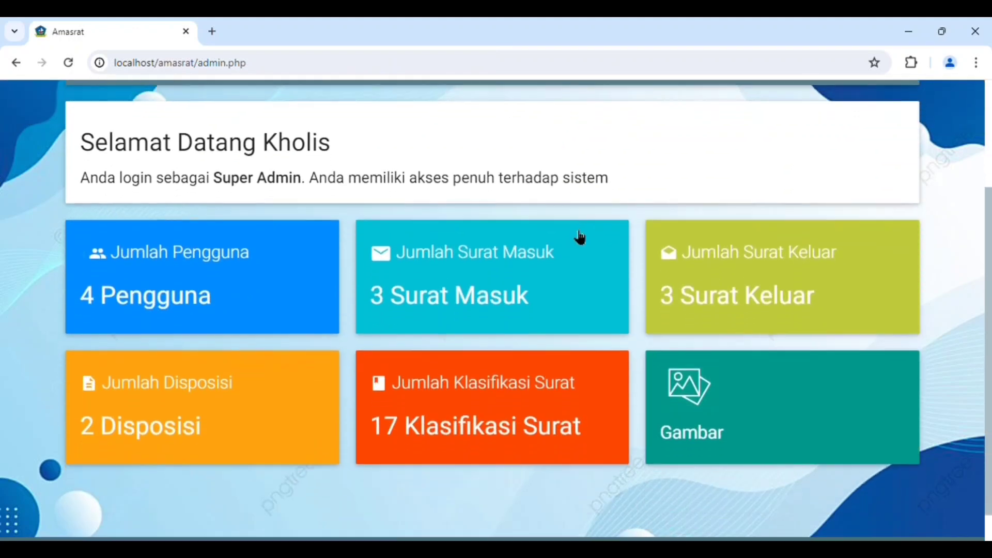
scroll(625, 310, "up", 4)
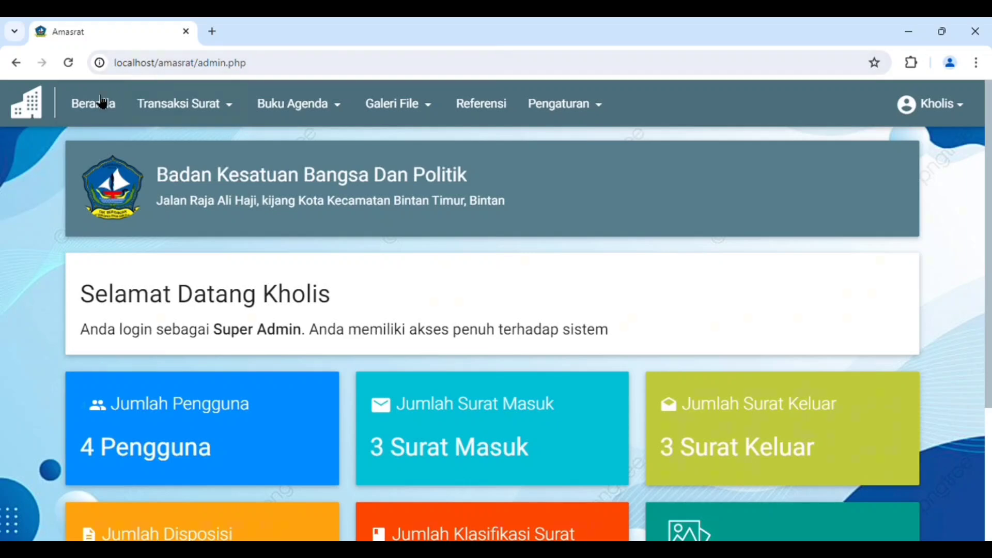
left_click(207, 104)
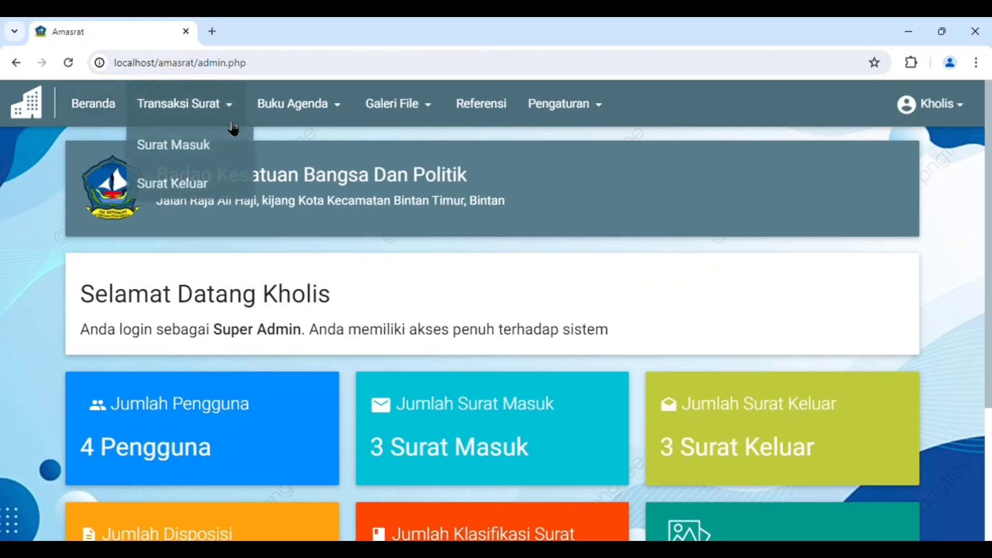
left_click(178, 144)
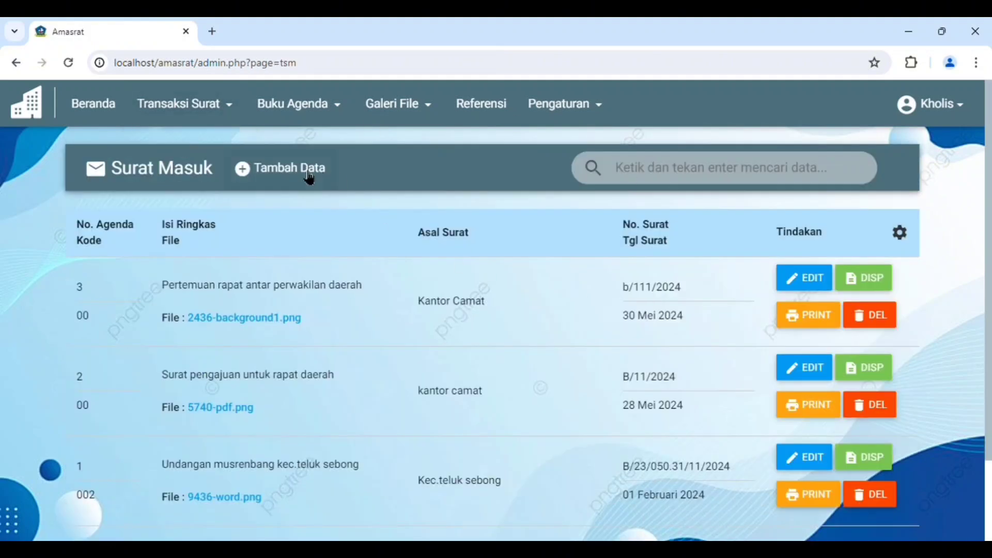
scroll(692, 372, "down", 2)
scroll(714, 376, "up", 2)
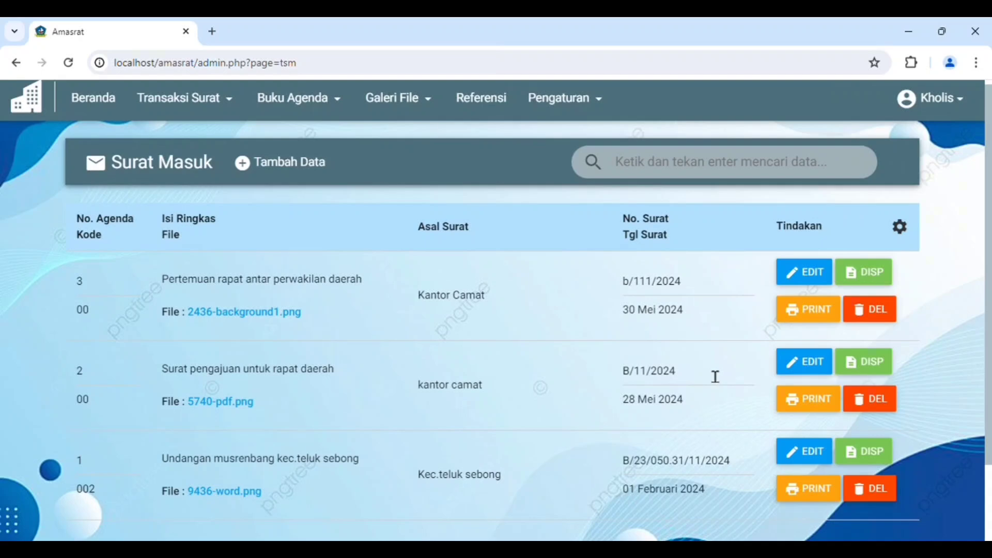
scroll(714, 376, "up", 1)
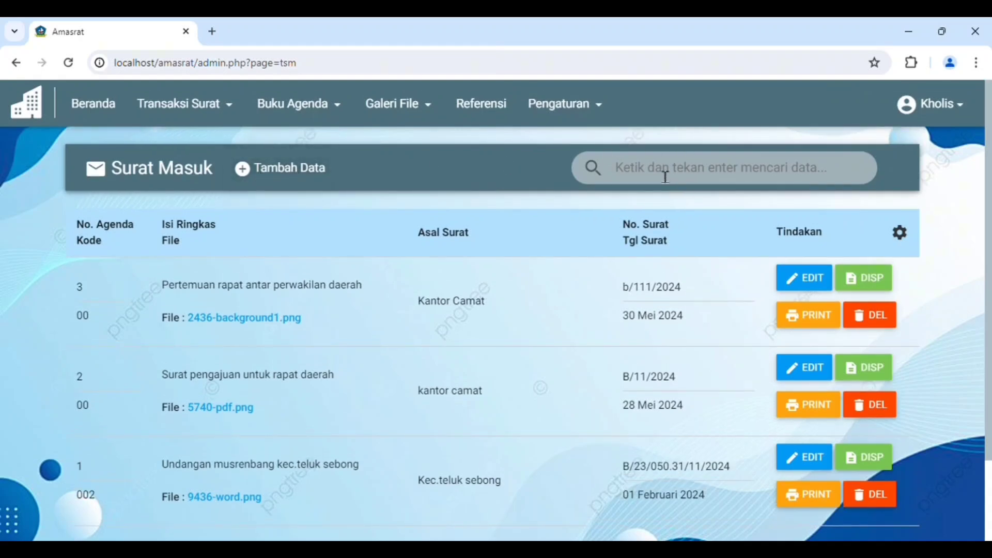
Start a new Surat Masuk record with Nomor Agenda 4 and Asal Surat "Kantor camat"
left_click(318, 166)
left_click(318, 247)
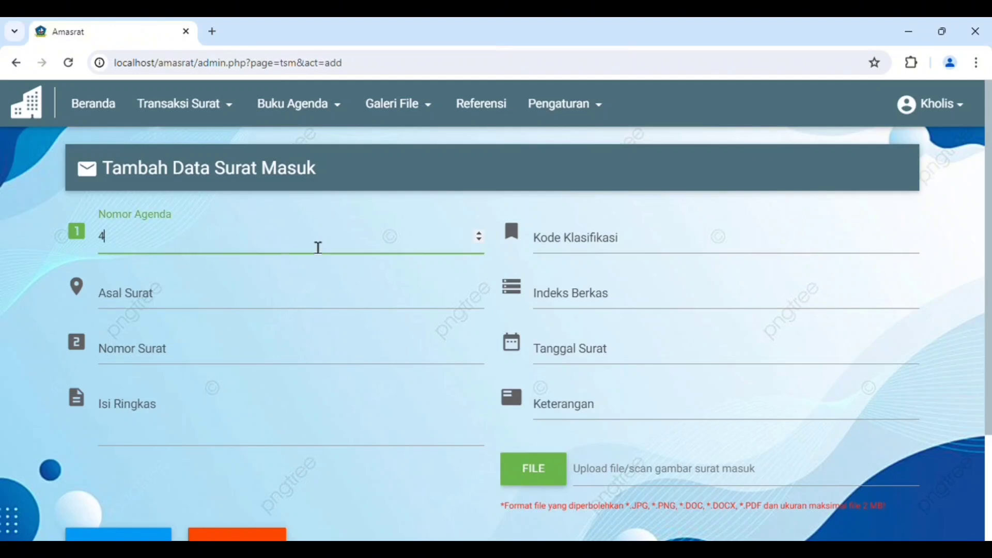
left_click(266, 304)
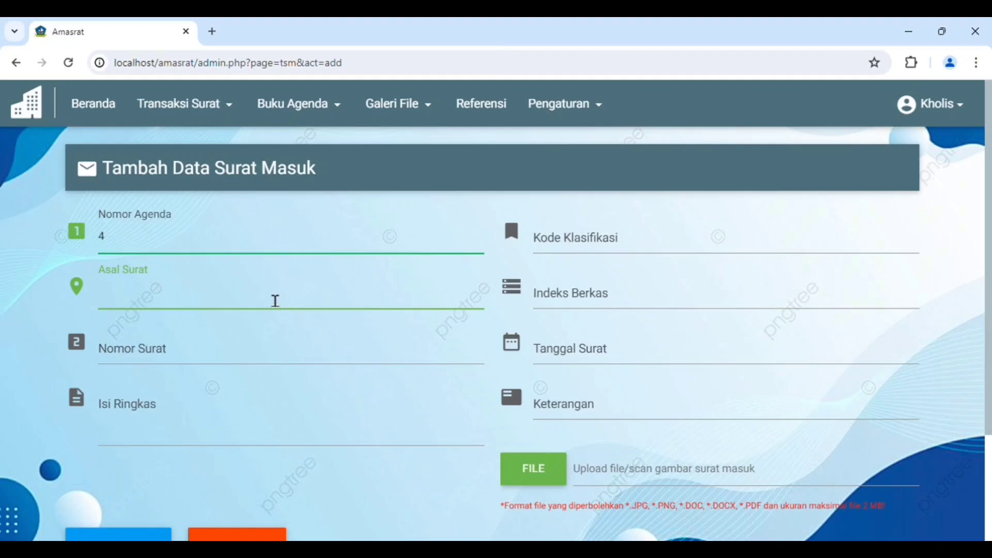
type("K")
type("antor")
type(" d")
type("M")
key("BackSpace")
type("AMA")
key("BackSpace")
key("BackSpace")
key("BackSpace")
type("amat")
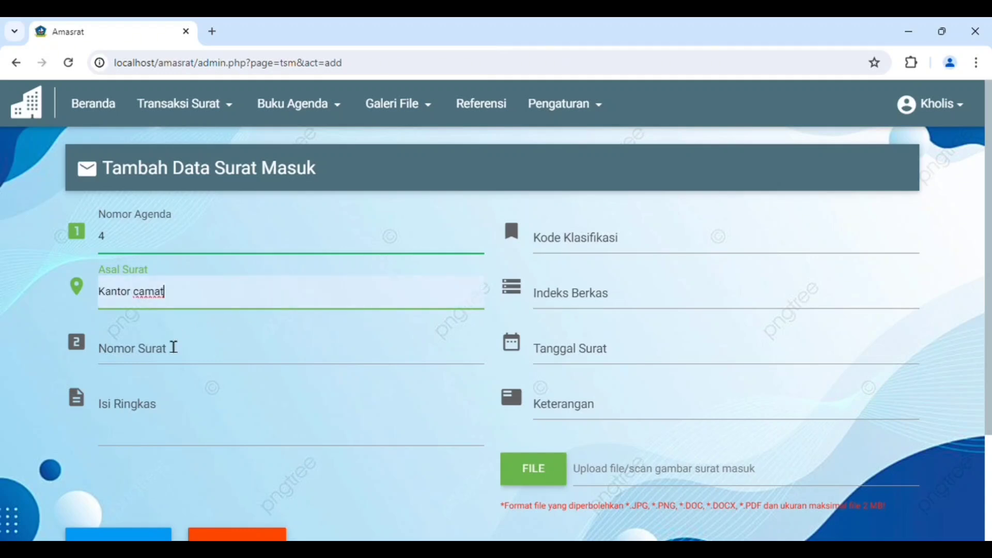
Fill in Nomor Surat as b/66/2024 and Isi Ringkas as "Pertemuan rapat"
left_click(154, 361)
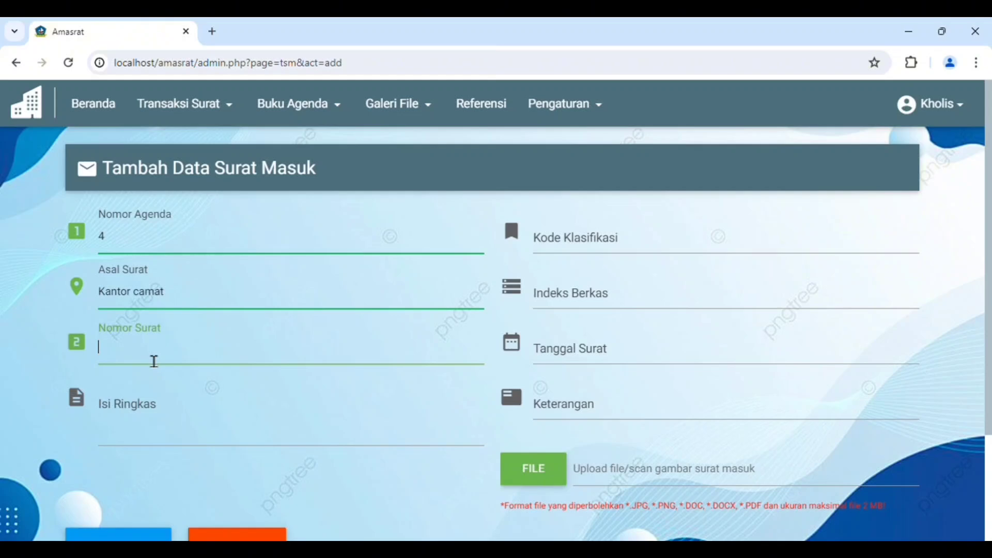
type("b/66")
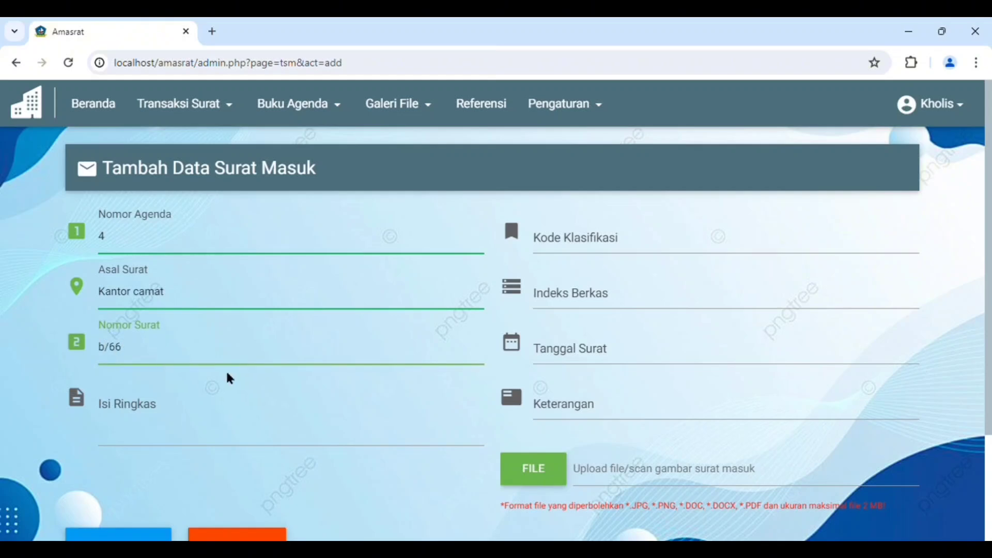
type("/2024")
left_click(237, 416)
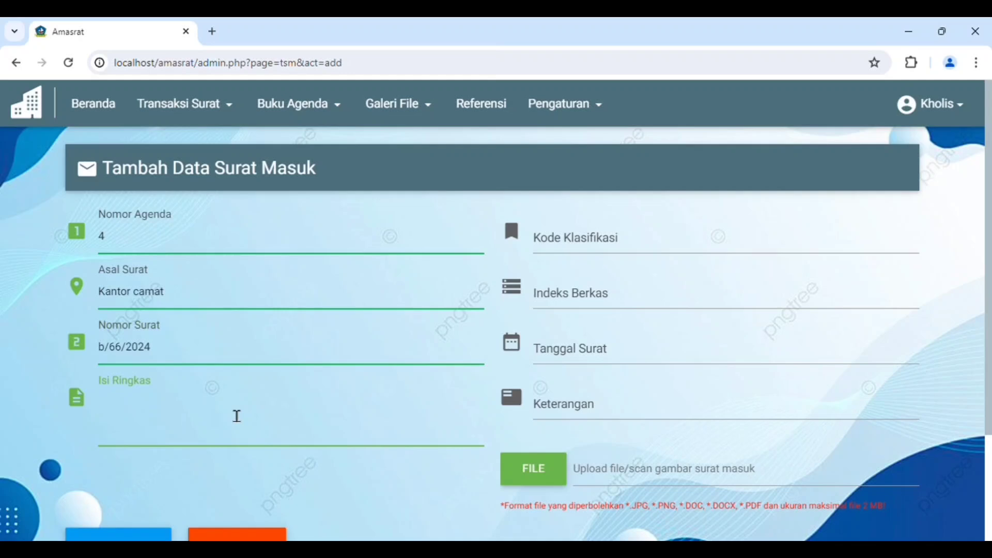
type("Pertemuan rapat")
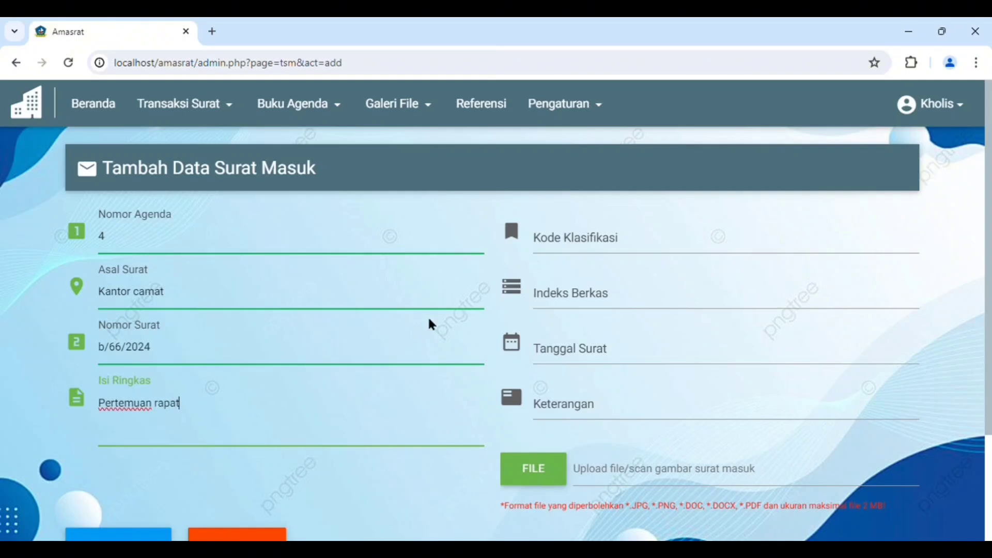
Set Kode Klasifikasi to 00 and Indeks Berkas to "-"
left_click(597, 244)
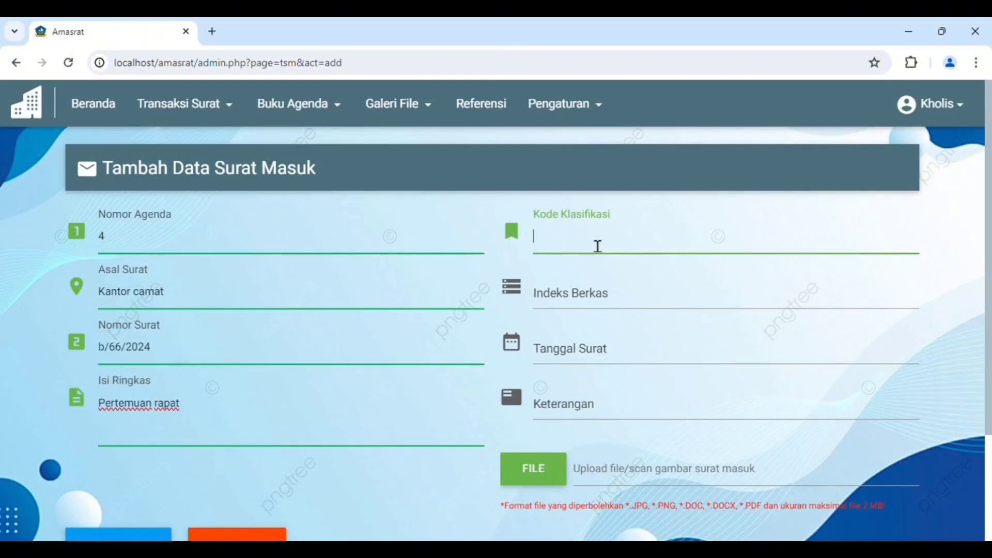
type("00")
left_click(602, 305)
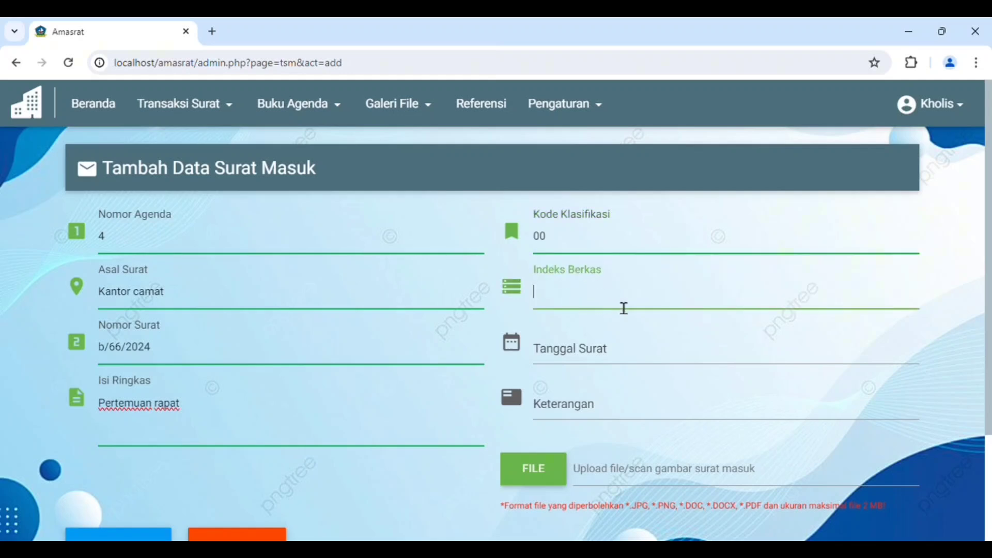
Set Tanggal Surat to today's date, 2024-06-03, and Keterangan to "-"
left_click(584, 349)
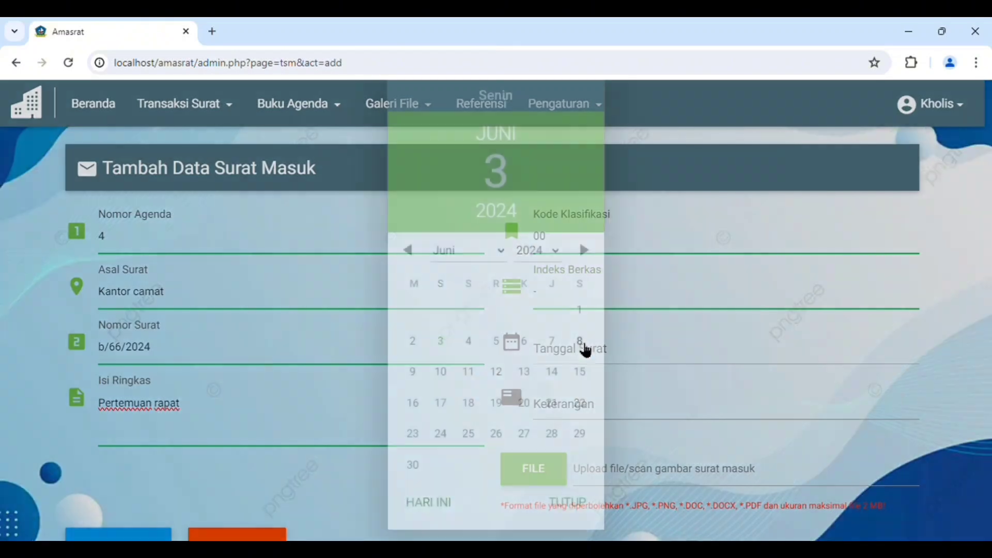
left_click(433, 504)
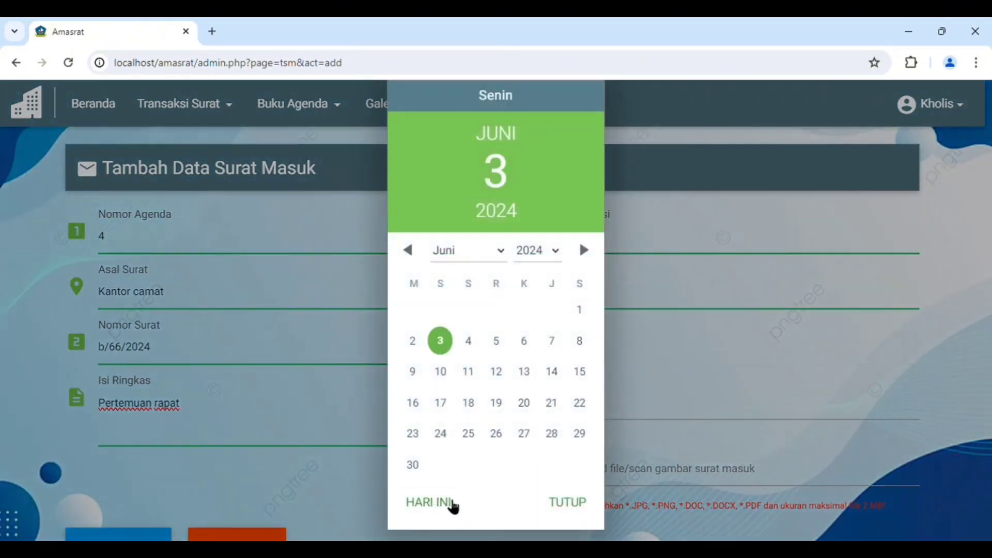
left_click(569, 505)
left_click(597, 414)
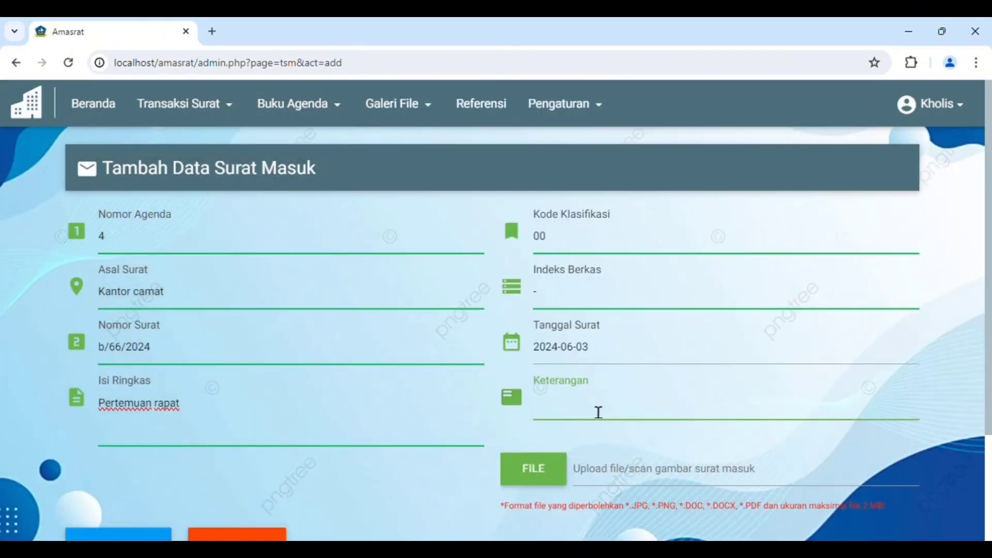
type("-")
Attach f24.jpg as the incoming letter's scan and save the record
left_click(544, 462)
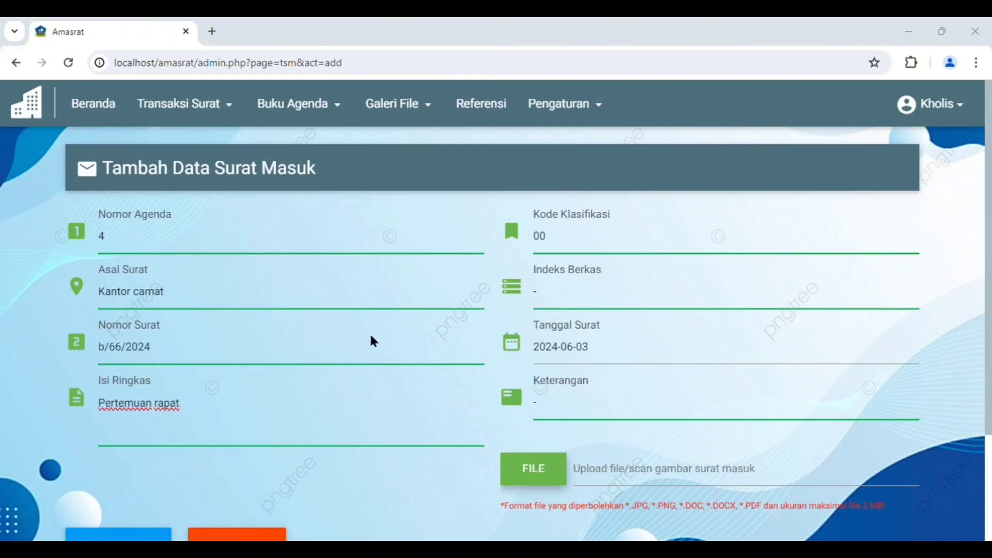
scroll(605, 289, "down", 2)
scroll(626, 288, "up", 2)
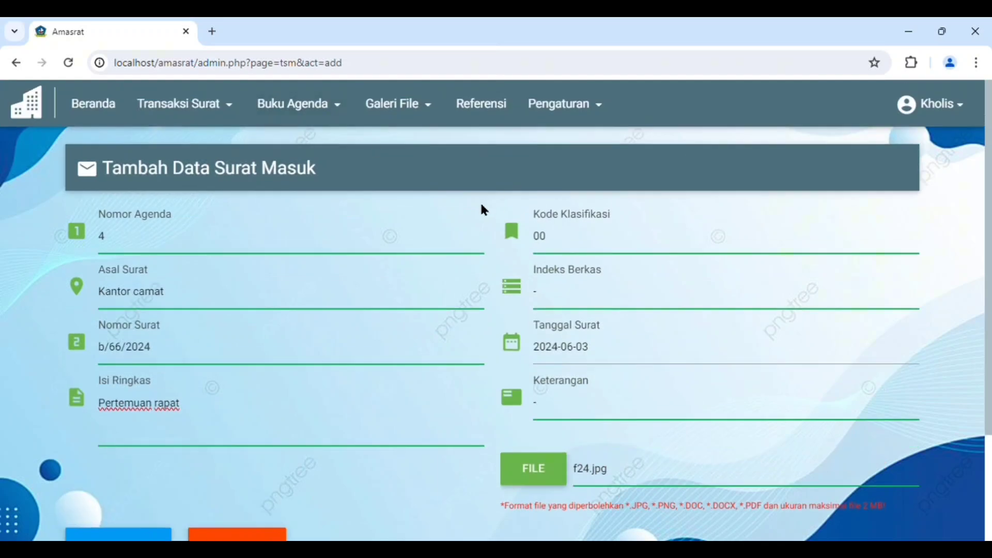
scroll(484, 209, "down", 3)
left_click(145, 411)
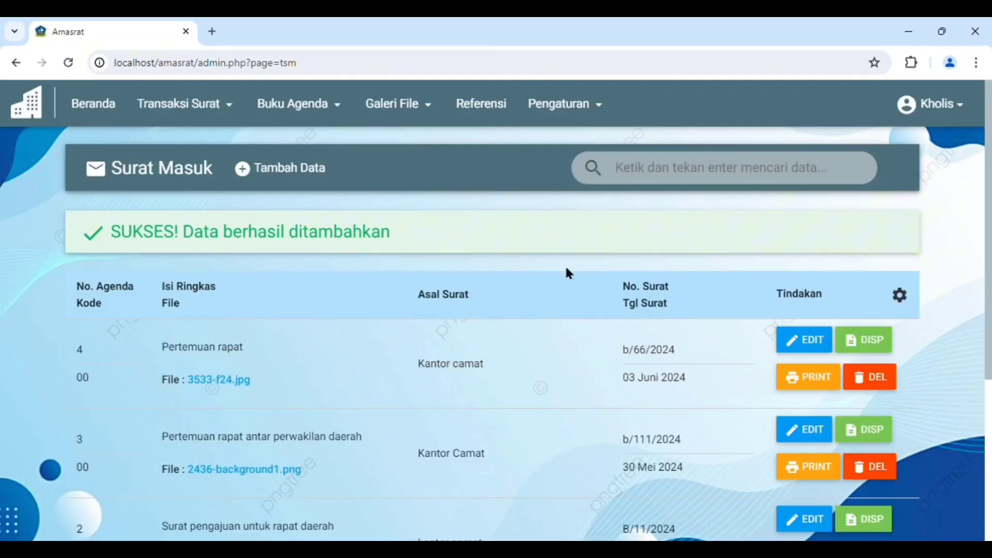
scroll(578, 270, "down", 3)
scroll(594, 269, "up", 3)
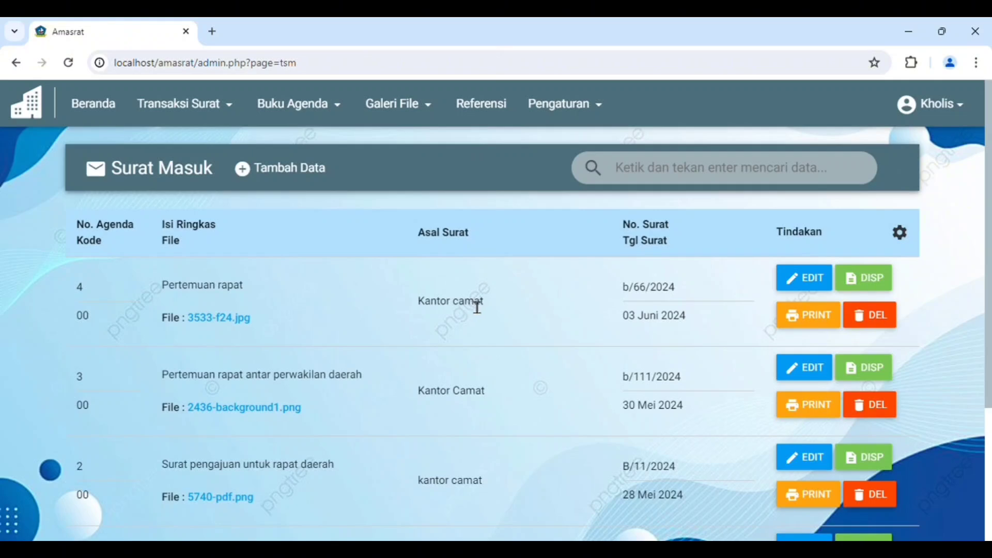
Search the Surat Masuk records for "pertemuan rapat" and close the search results
left_click(652, 178)
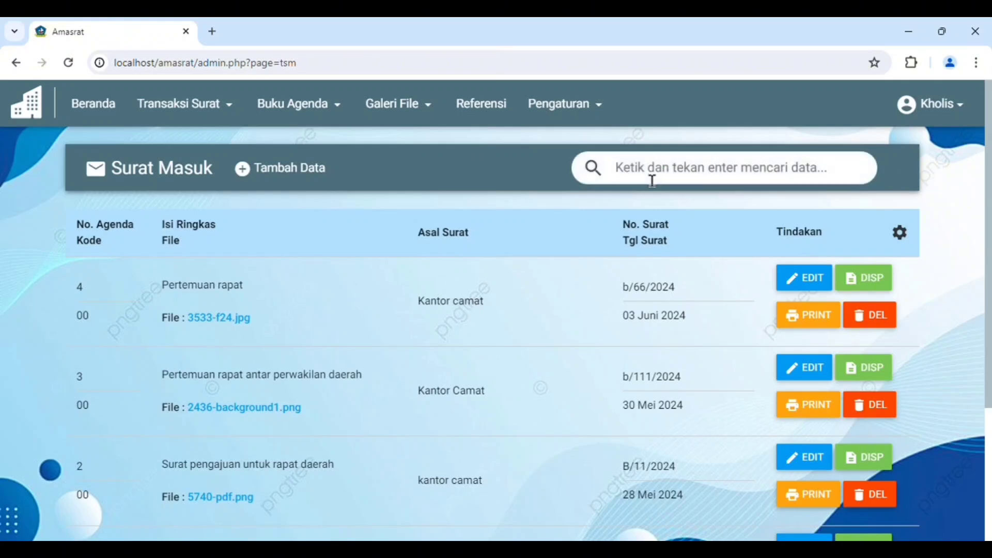
type("c")
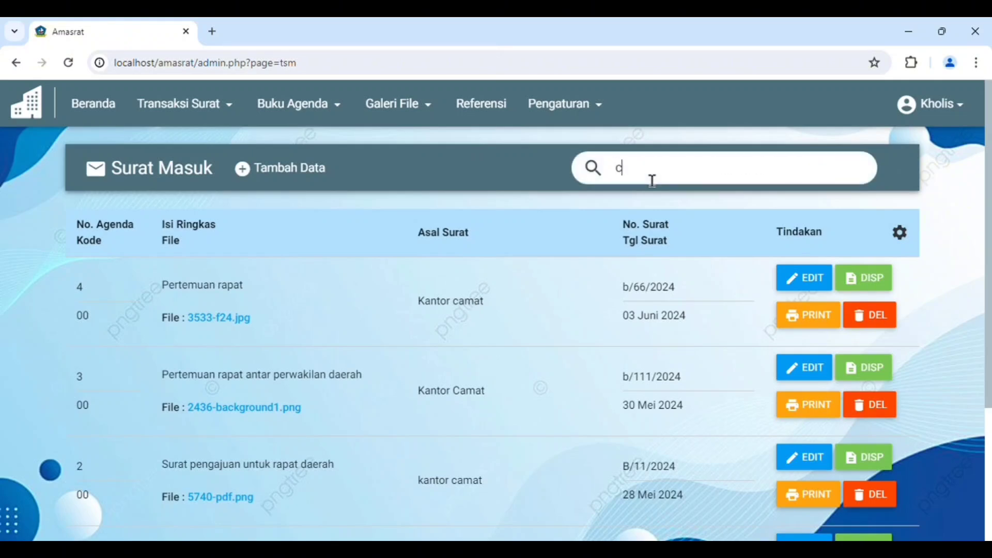
key("BackSpace")
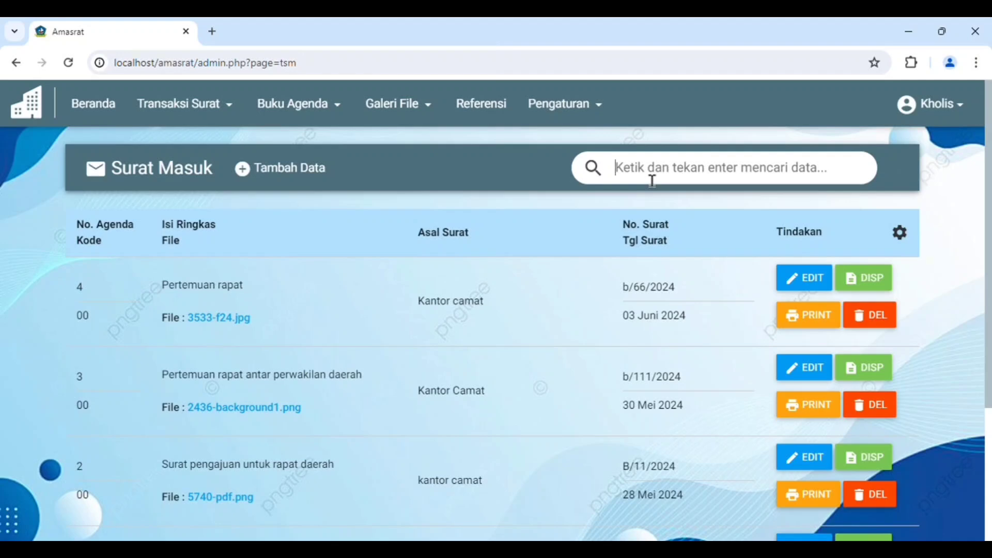
type("pertemu")
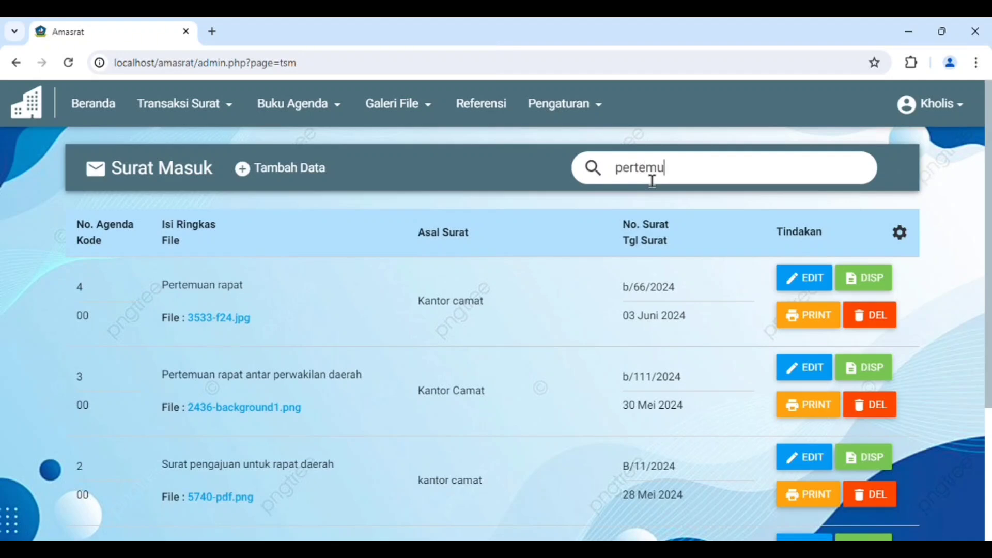
type("an rapat")
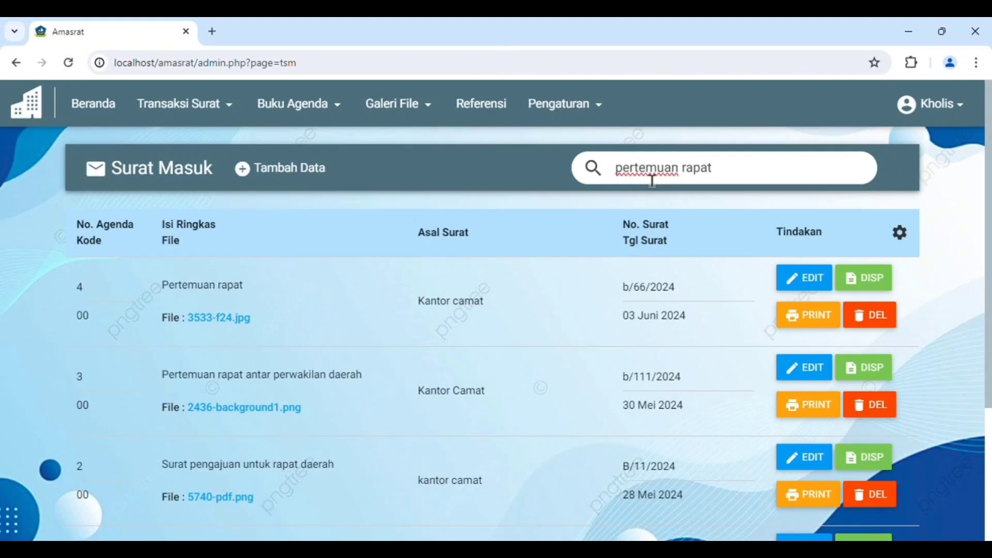
key("Return")
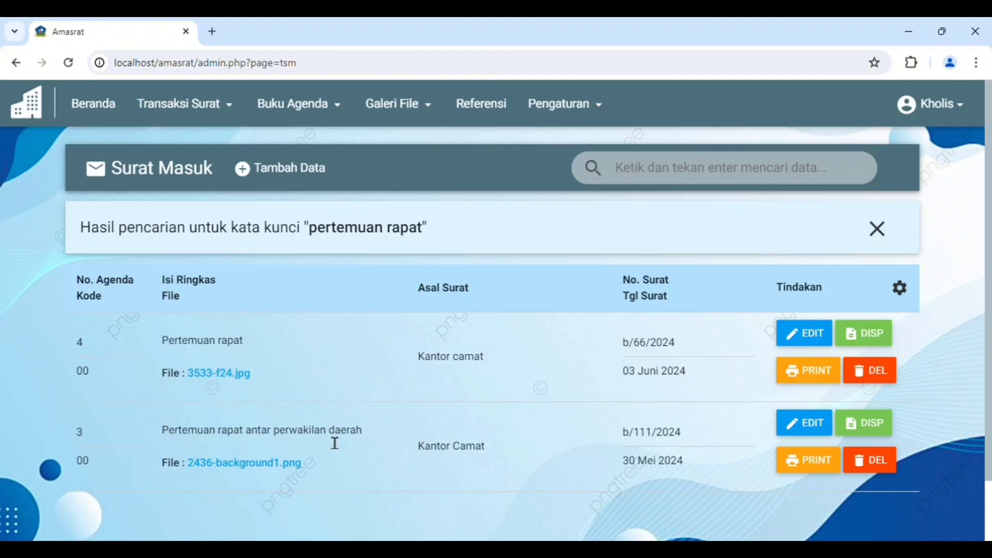
left_click(886, 232)
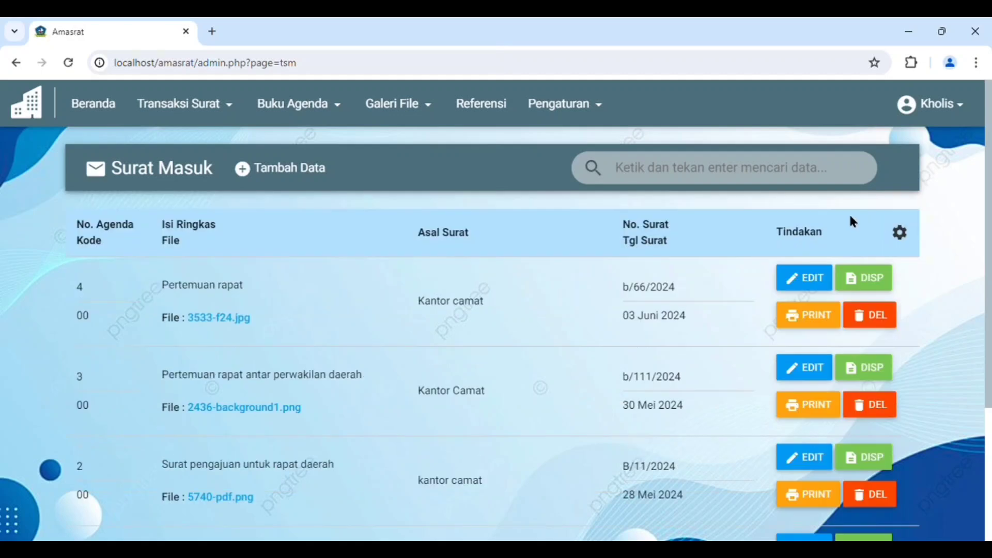
View the Surat Keluar transaction list and return to the Surat Masuk transaction list
left_click(195, 103)
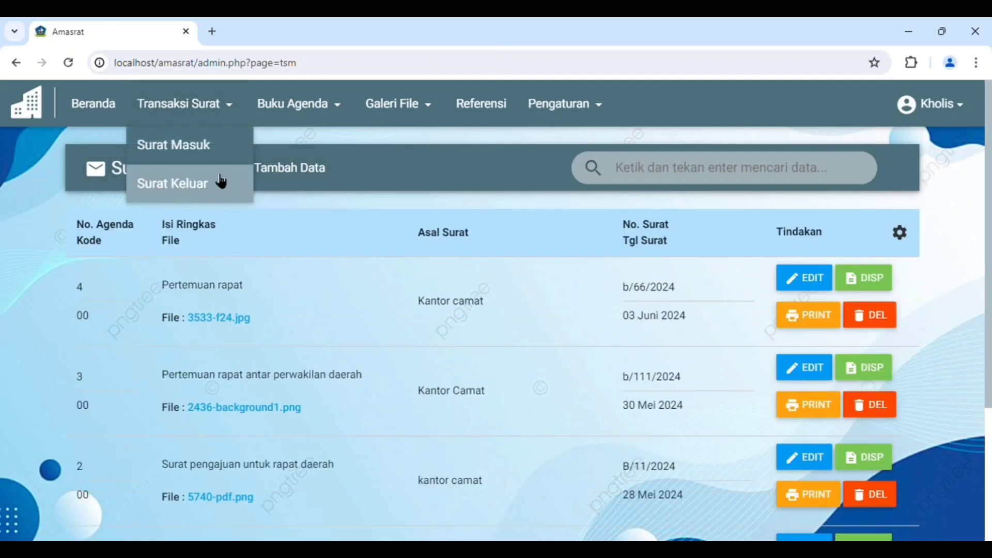
left_click(222, 182)
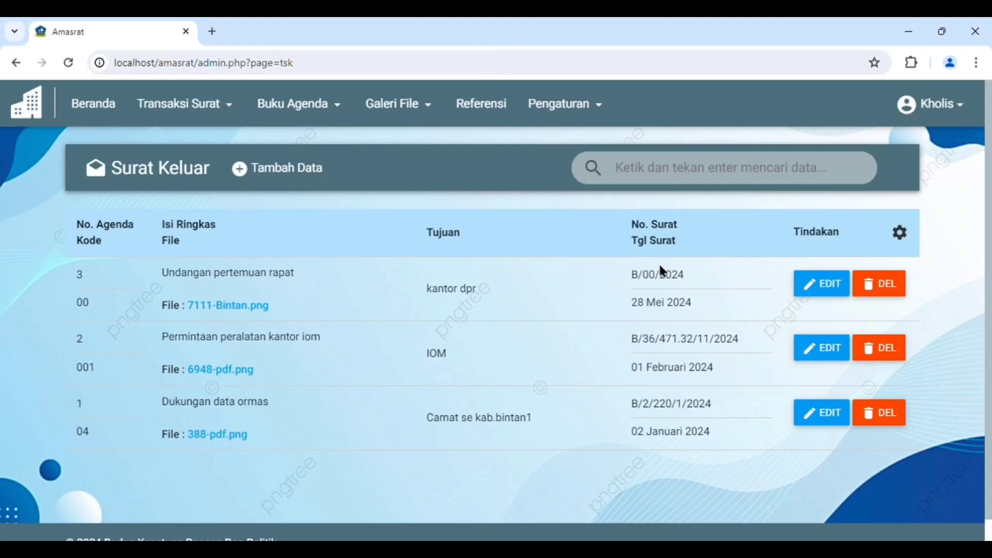
left_click(201, 110)
left_click(195, 137)
Open the Surat Masuk agenda book and set its Dari Tanggal to 2024-02-01
left_click(300, 106)
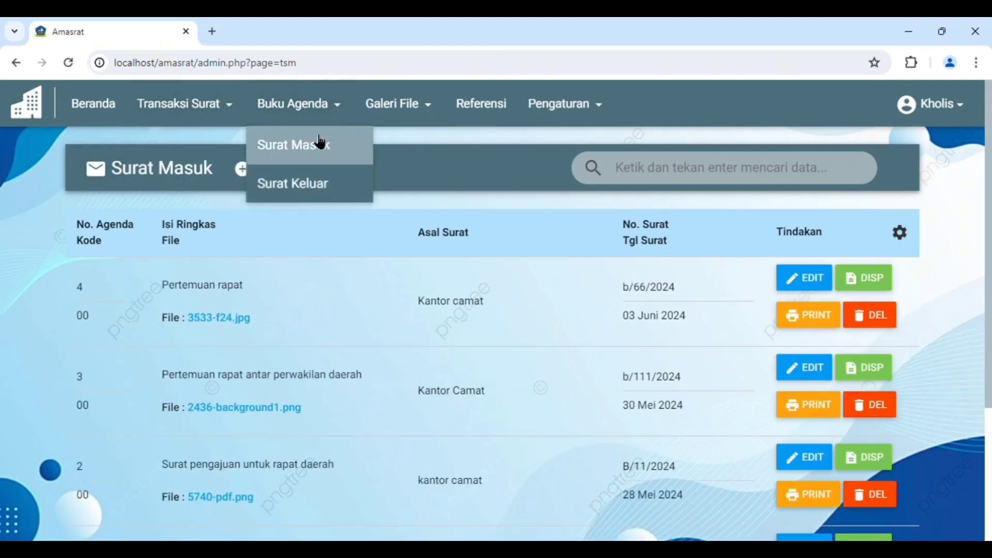
left_click(319, 145)
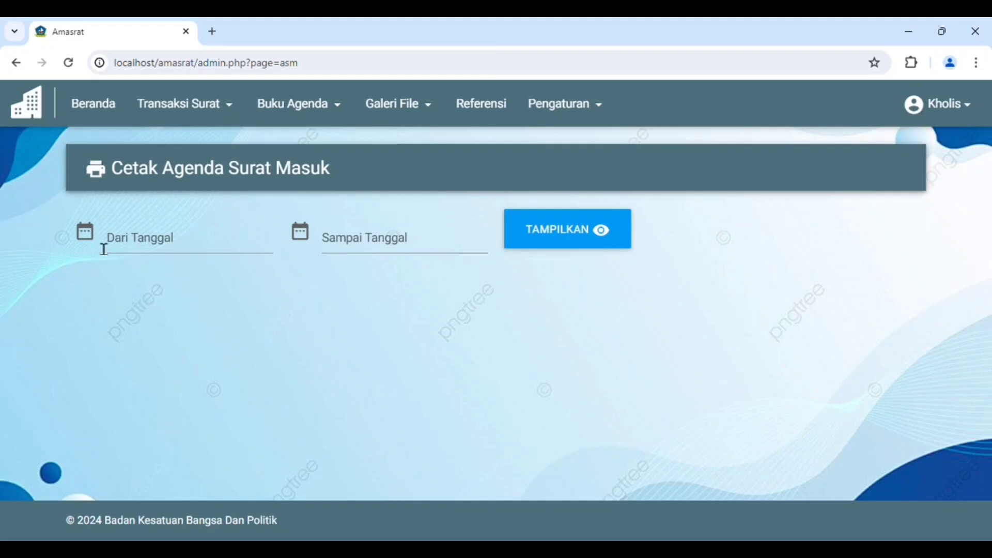
left_click(131, 236)
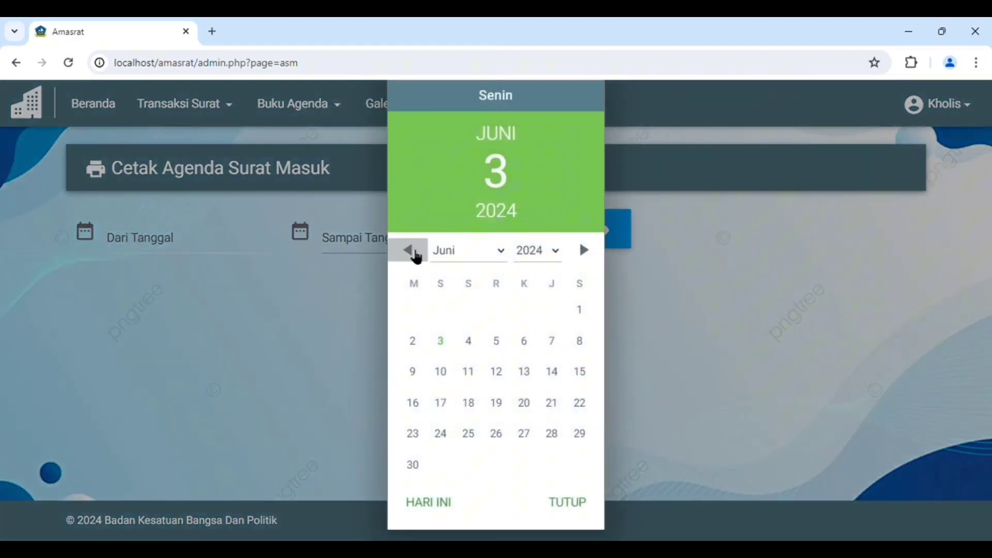
left_click(417, 255)
left_click(416, 256)
left_click(417, 256)
left_click(417, 255)
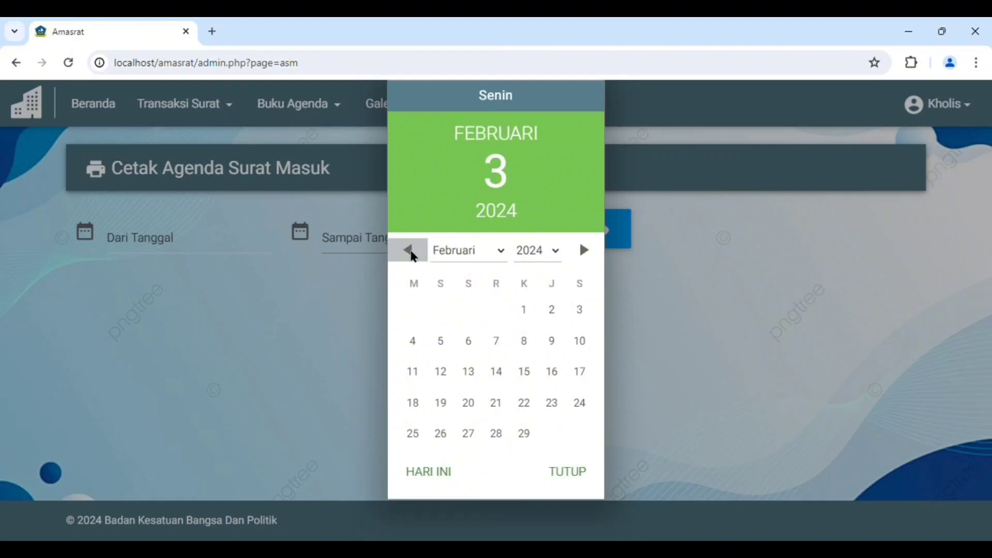
left_click(523, 310)
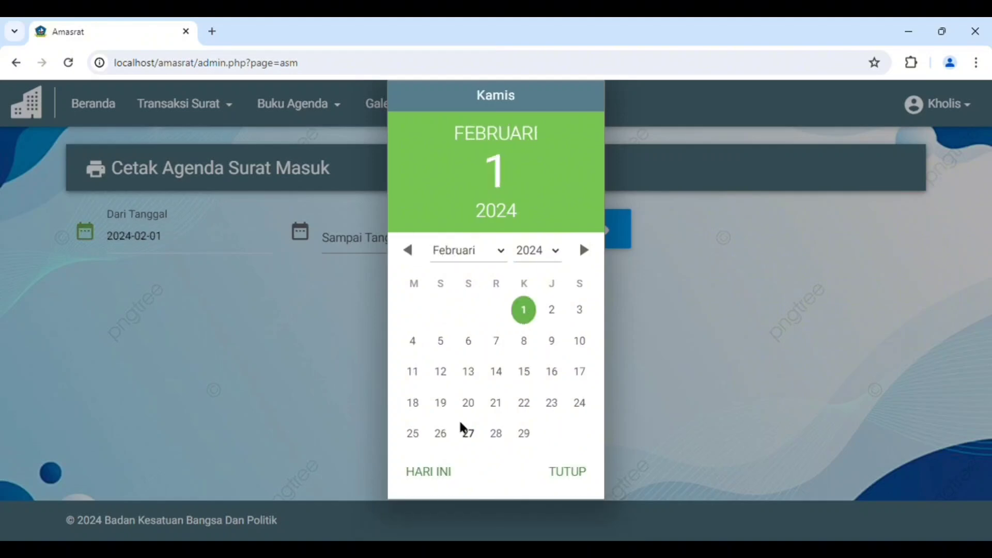
left_click(564, 472)
Set the agenda's Sampai Tanggal to today's date, 2024-06-03
left_click(356, 237)
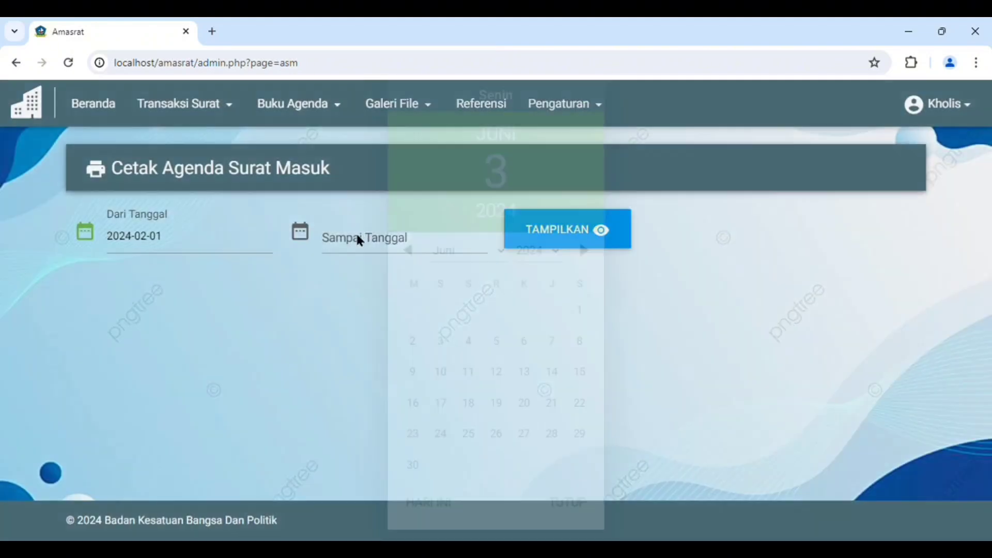
left_click(584, 249)
left_click(584, 249)
left_click(584, 249)
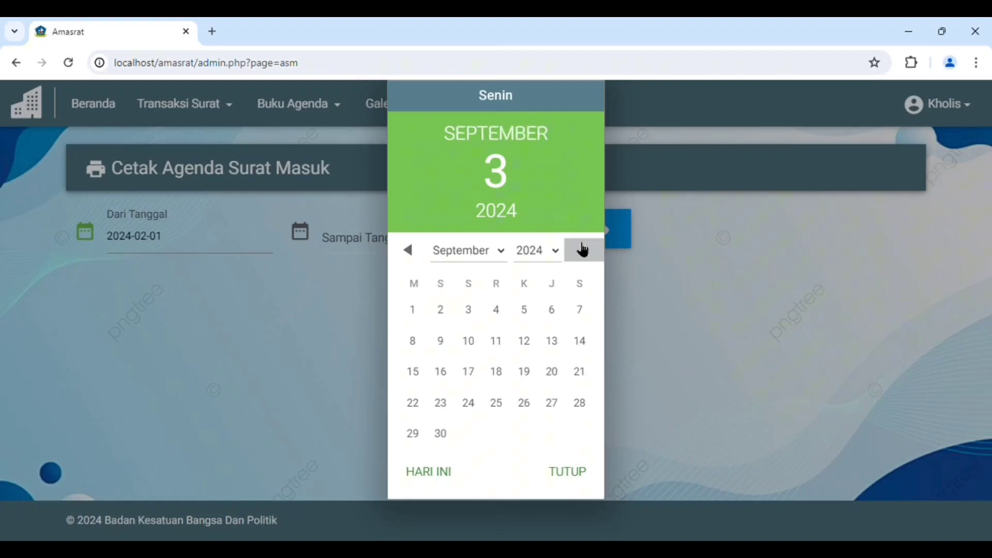
left_click(409, 252)
left_click(408, 252)
left_click(408, 252)
left_click(408, 253)
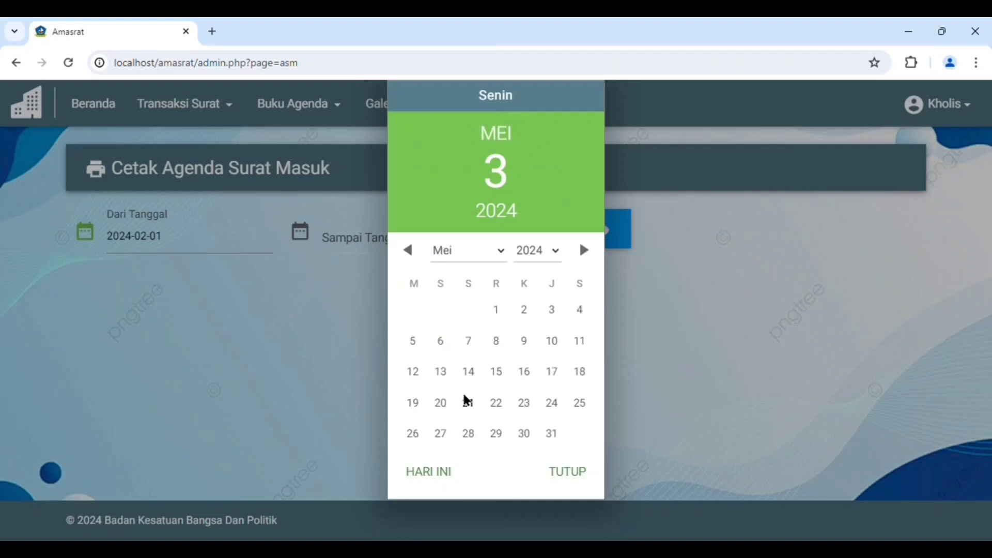
left_click(443, 500)
left_click(584, 502)
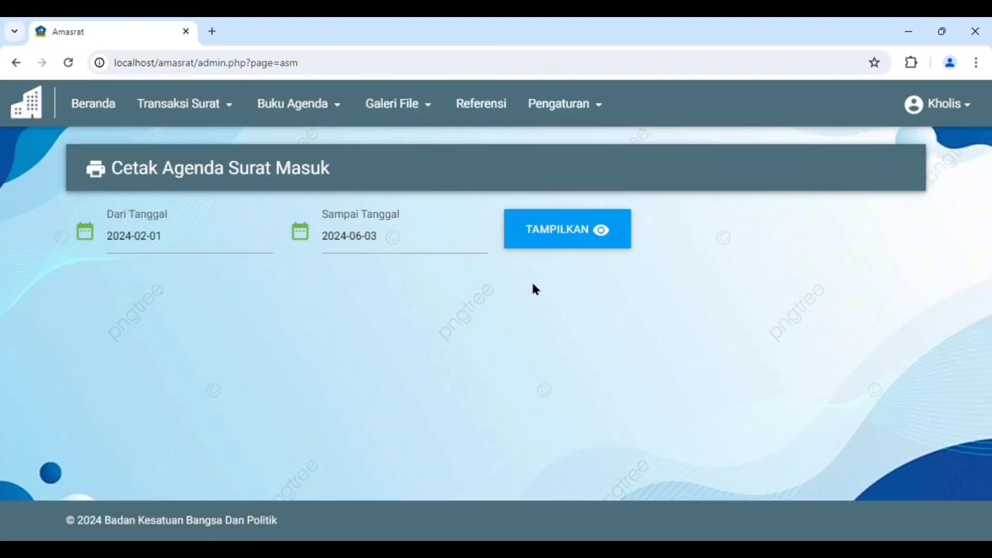
Display the Surat Masuk agenda for the chosen period and review the listed letters
left_click(558, 242)
scroll(537, 326, "down", 3)
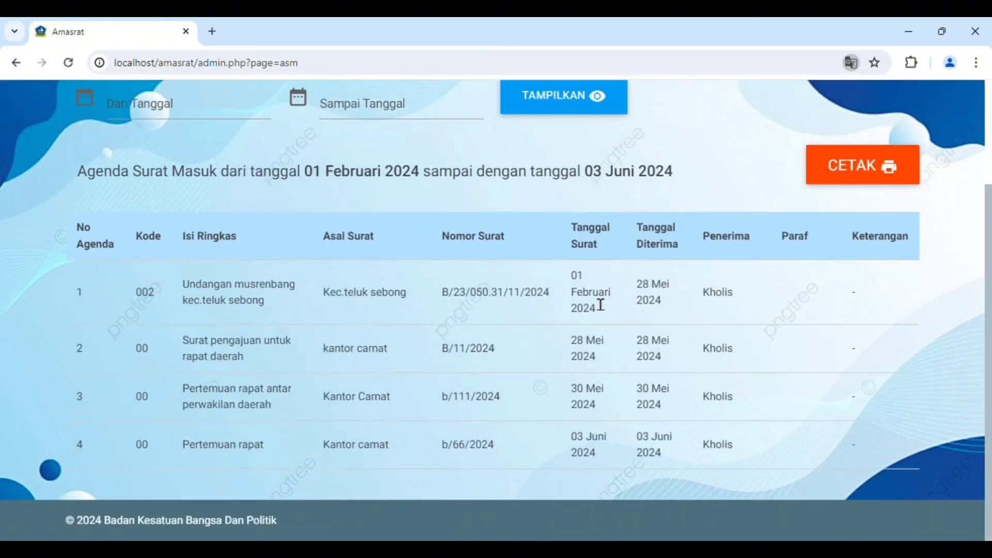
scroll(611, 441, "up", 3)
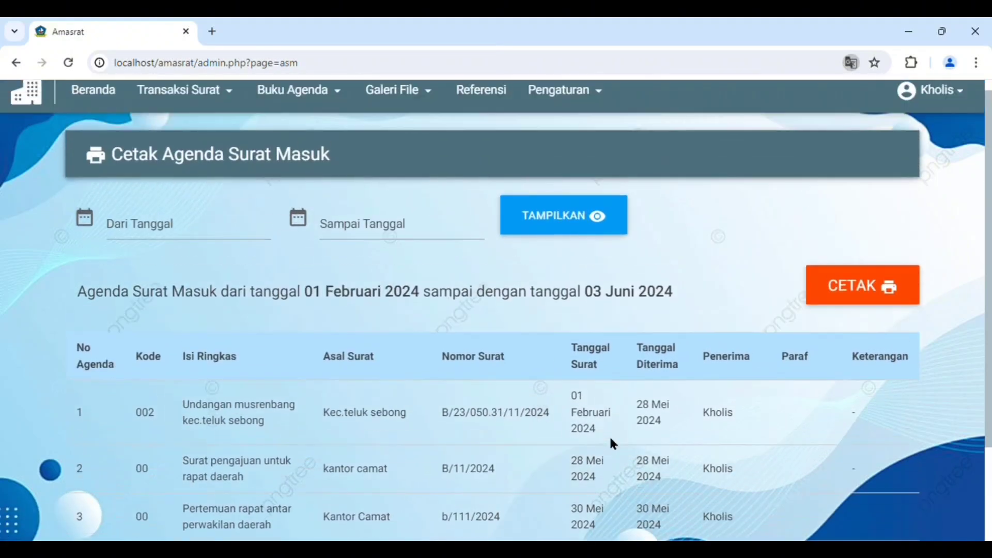
scroll(612, 441, "down", 1)
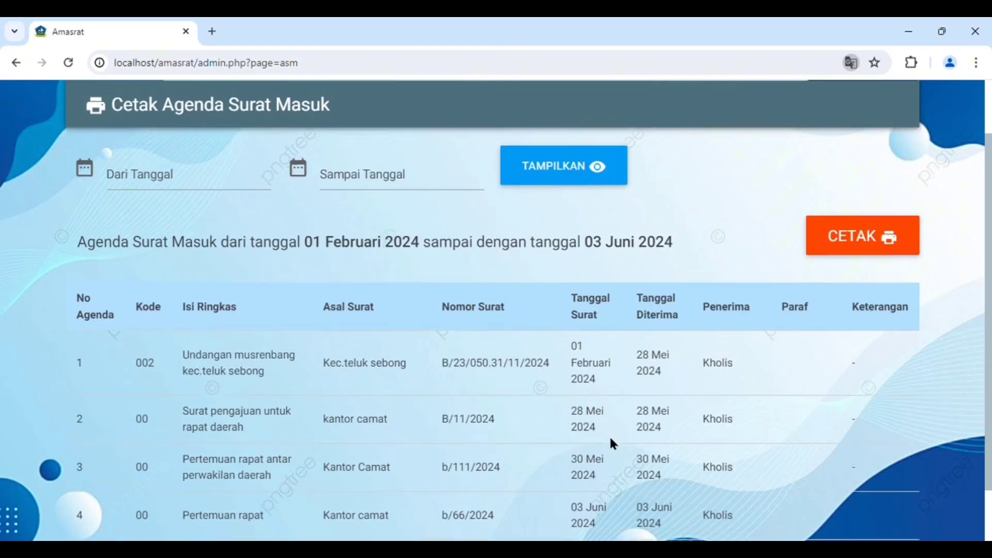
scroll(614, 444, "up", 1)
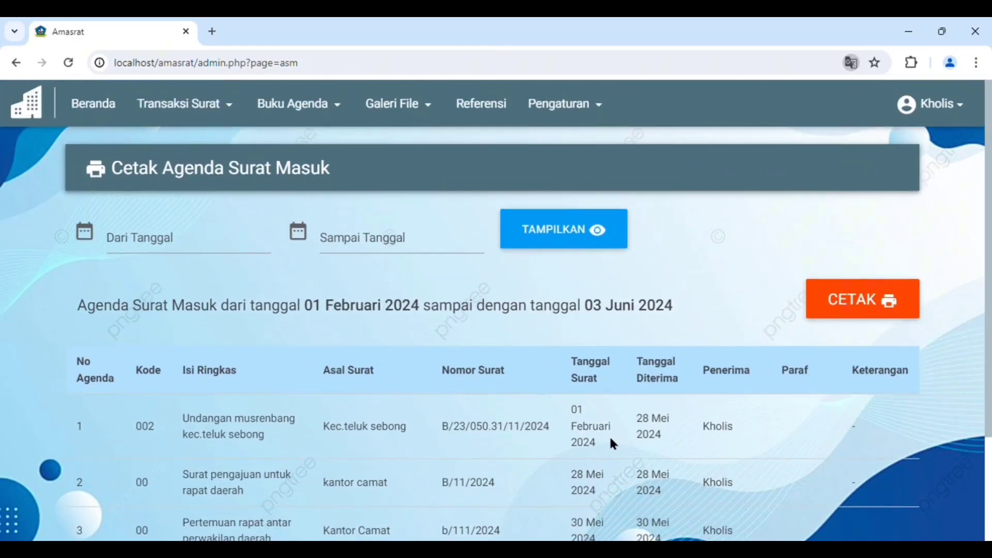
View the Surat Keluar agenda page and look through the Surat Masuk file gallery
left_click(315, 106)
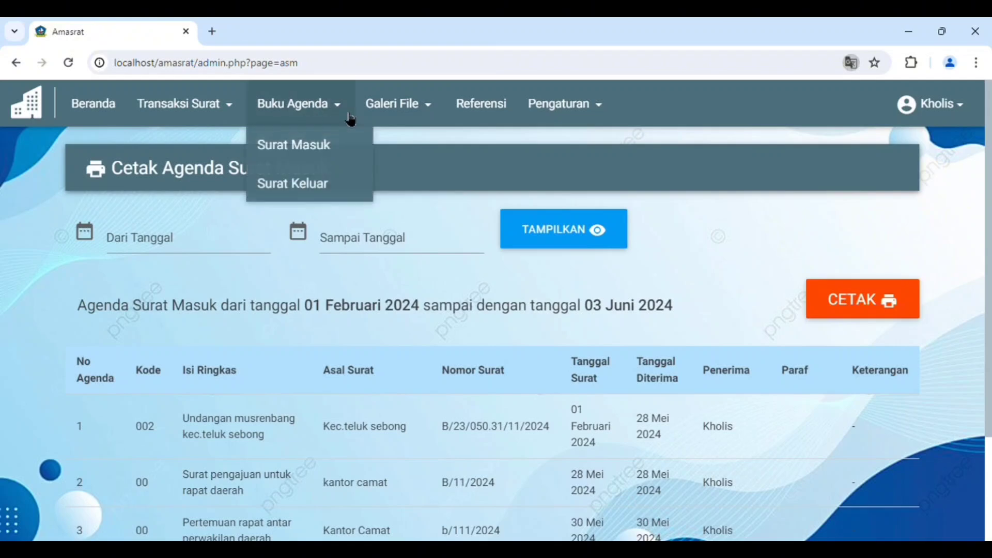
left_click(332, 179)
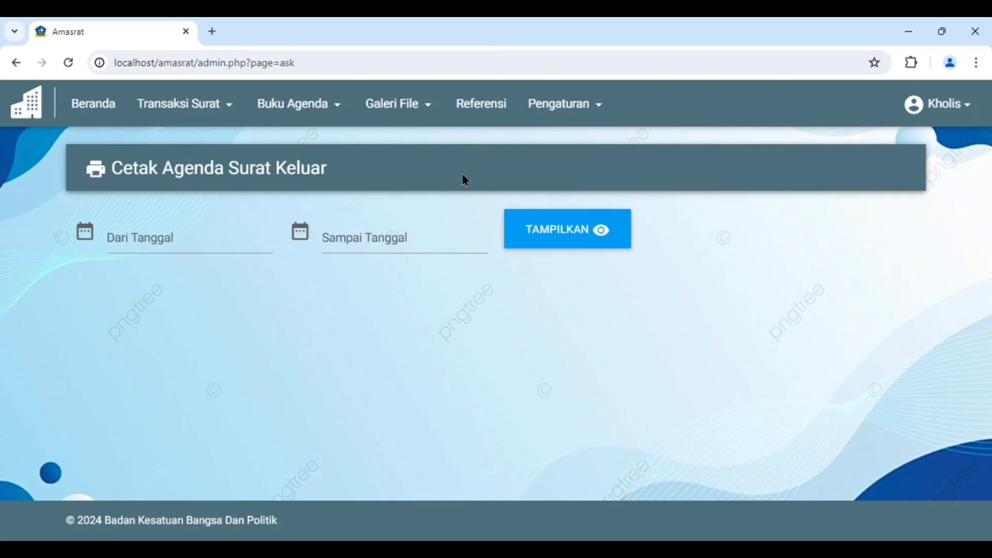
left_click(415, 104)
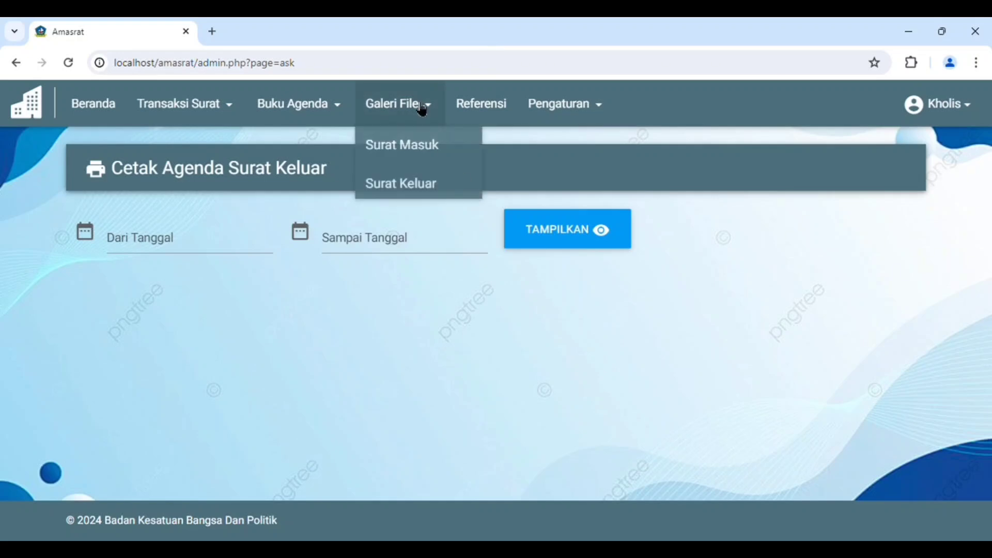
left_click(434, 146)
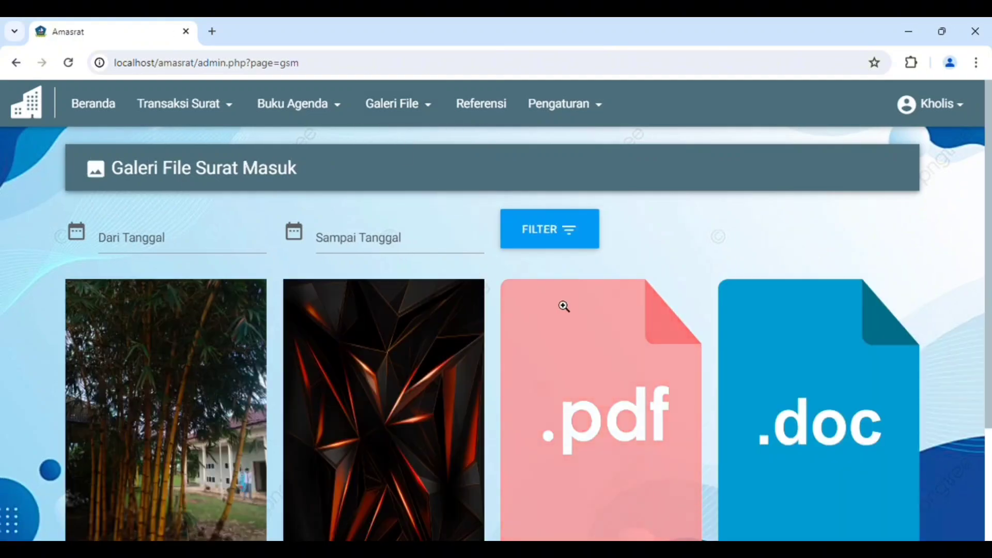
scroll(532, 305, "down", 3)
scroll(525, 294, "up", 1)
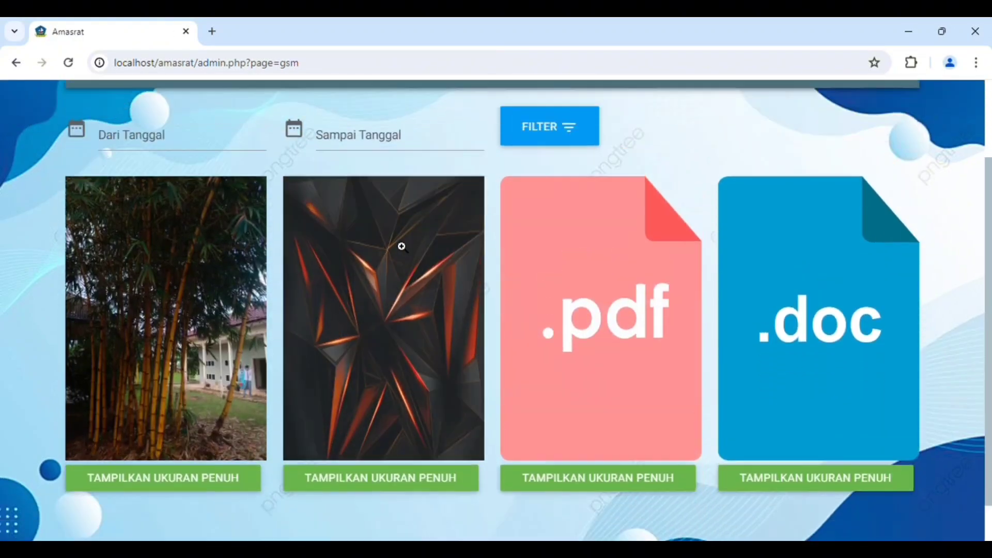
scroll(402, 247, "up", 2)
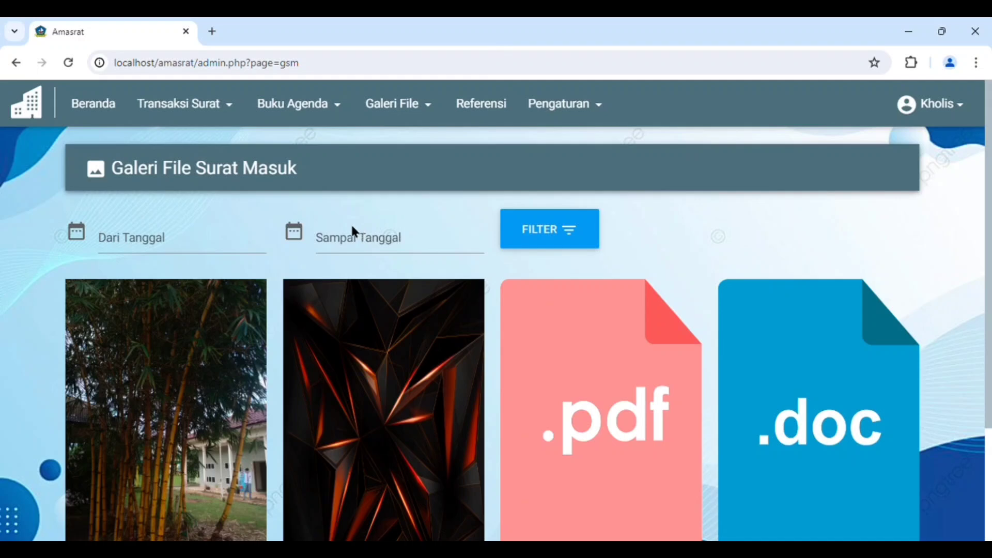
scroll(495, 240, "down", 3)
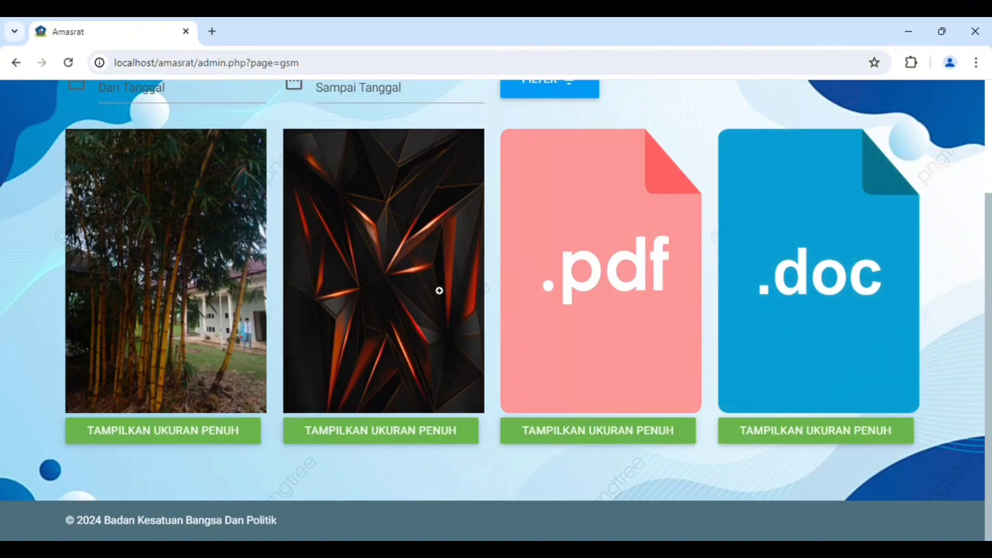
View the bamboo photo from the gallery at full size with its letter details, and return to the gallery
left_click(210, 433)
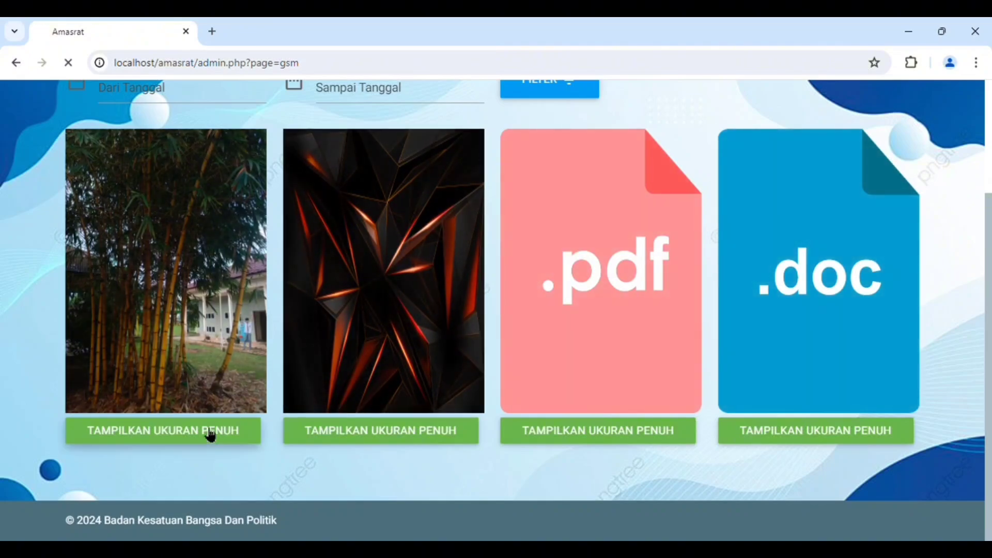
scroll(537, 318, "down", 5)
scroll(538, 318, "up", 8)
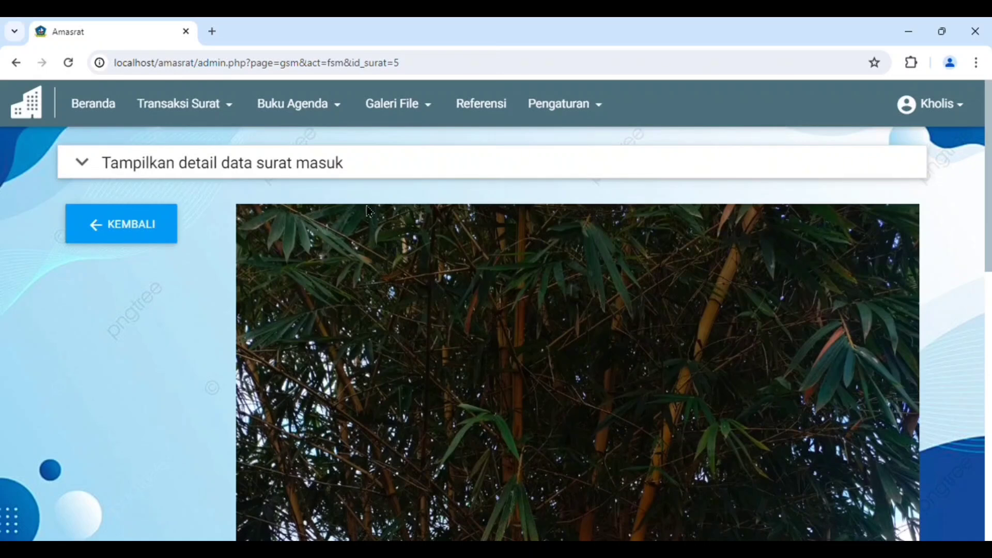
left_click(192, 165)
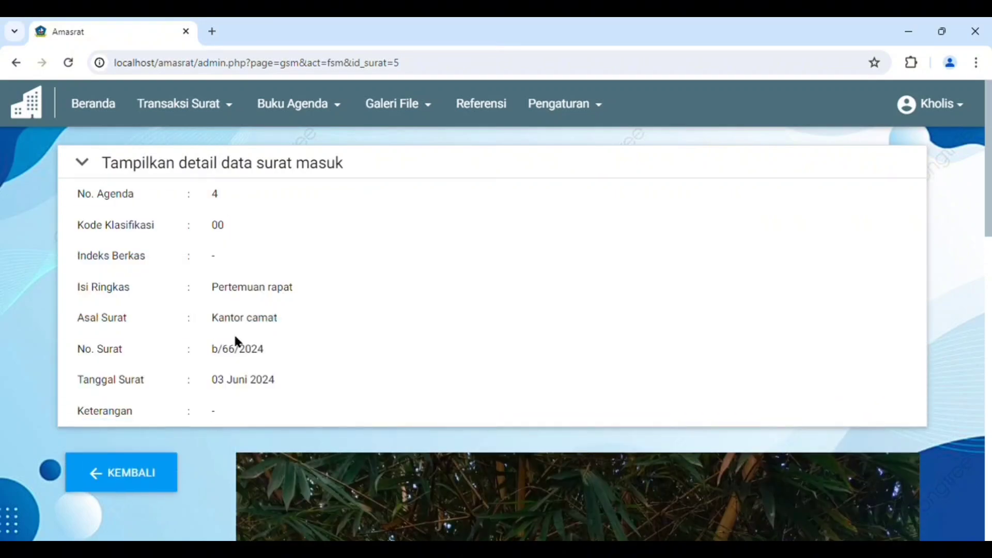
left_click(126, 474)
scroll(423, 233, "up", 3)
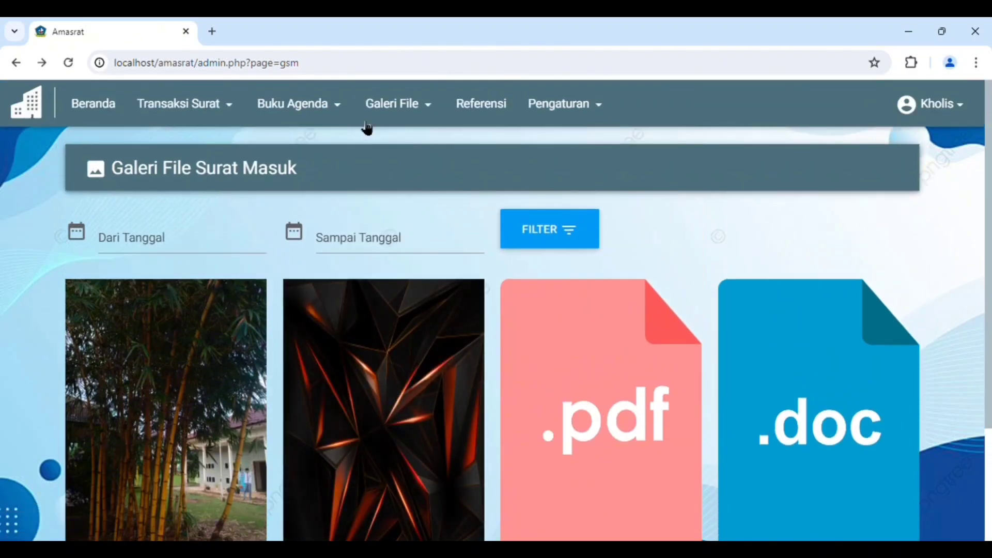
Open the Surat Keluar file gallery and look through its files
mouse_move(420, 101)
left_click(409, 189)
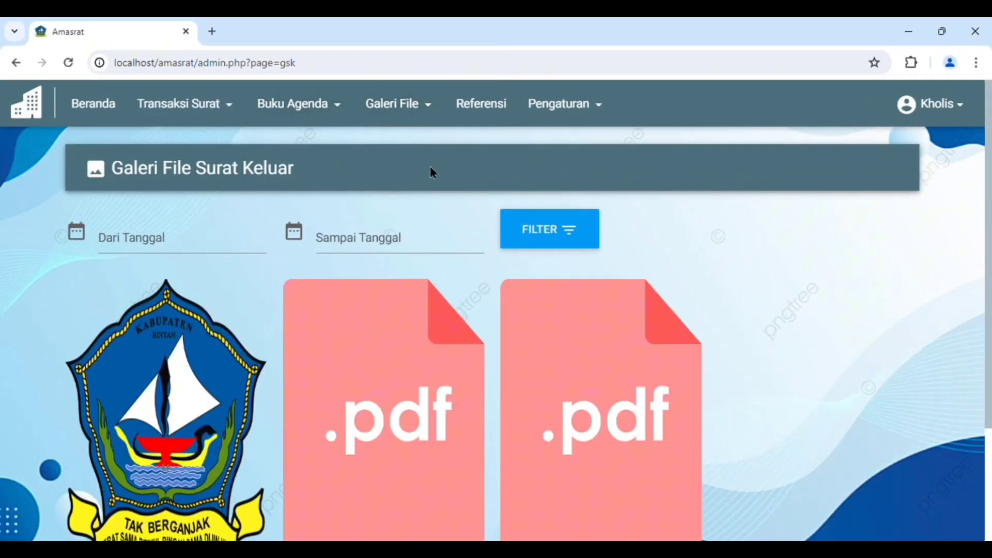
scroll(437, 210, "down", 3)
scroll(443, 206, "up", 3)
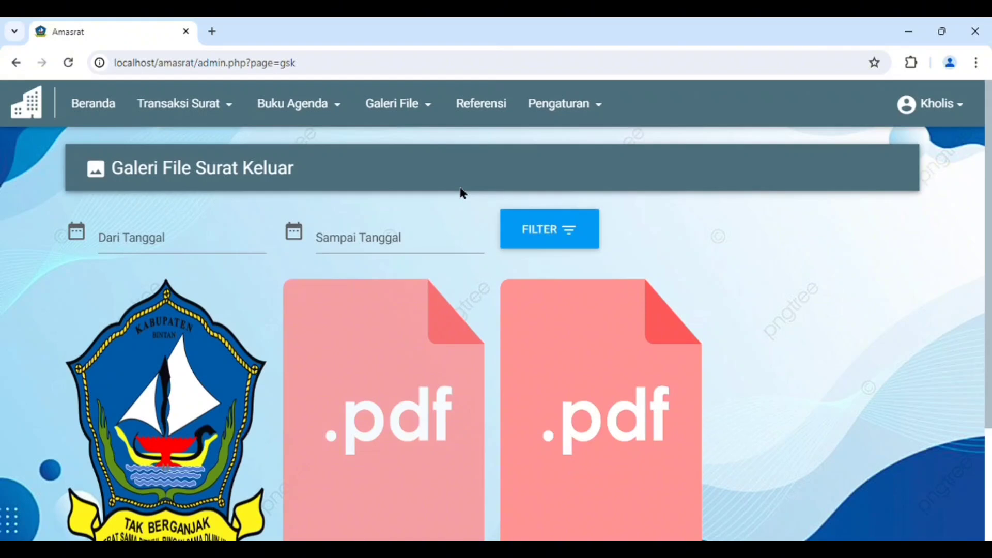
Open the letter classification reference list and start a new classification with the code N
left_click(481, 105)
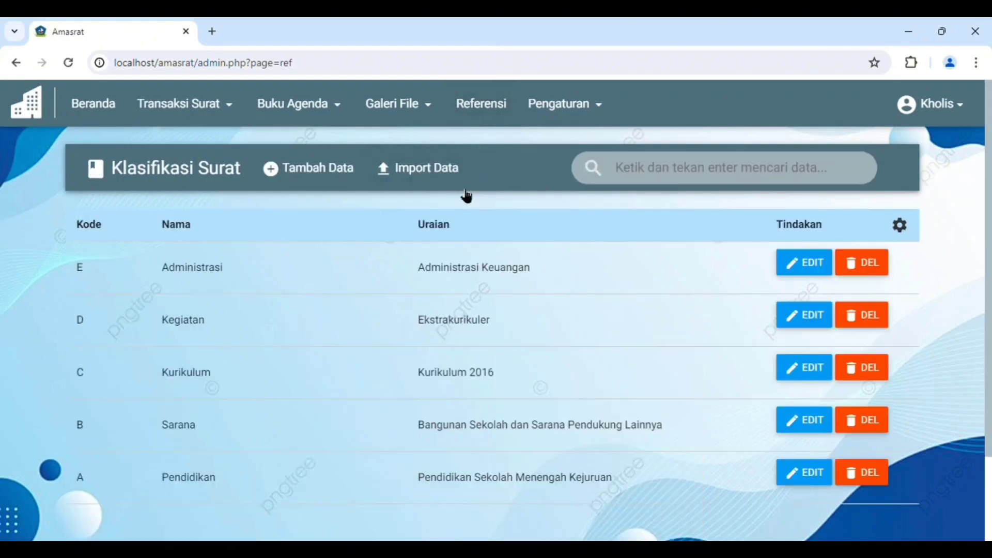
scroll(443, 308, "down", 1)
scroll(451, 321, "up", 1)
left_click(308, 176)
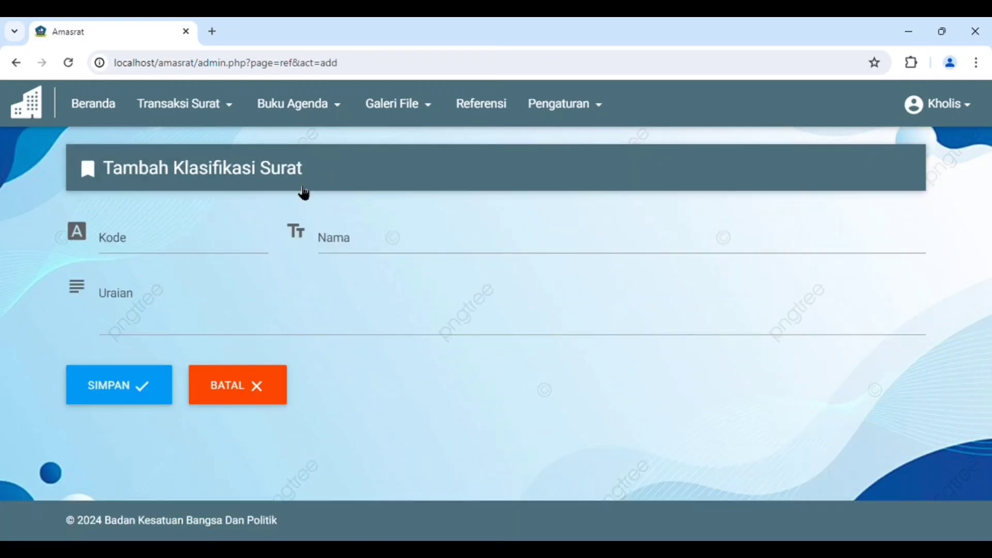
left_click(175, 245)
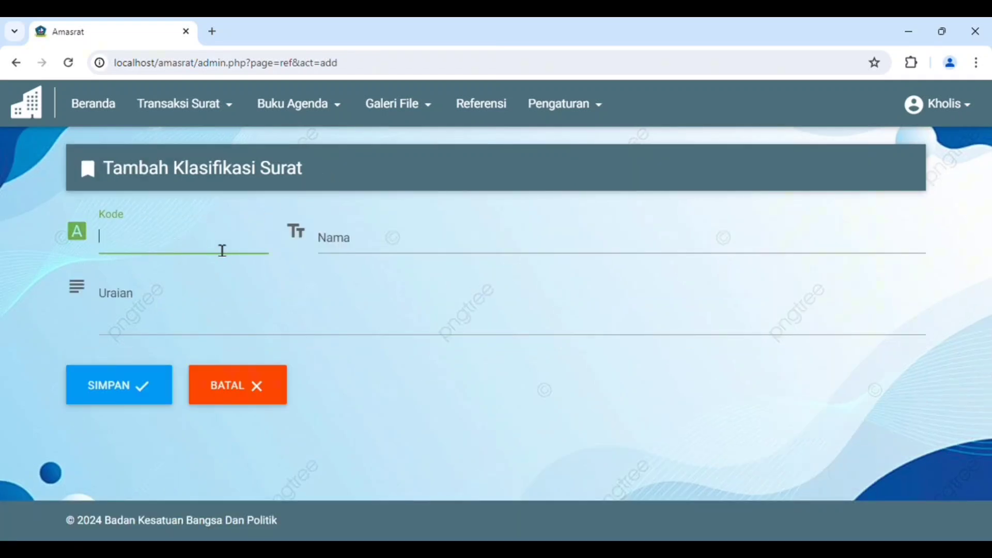
type("N")
Enter "Peraturan" as the description (Uraian) of the new classification
left_click(176, 315)
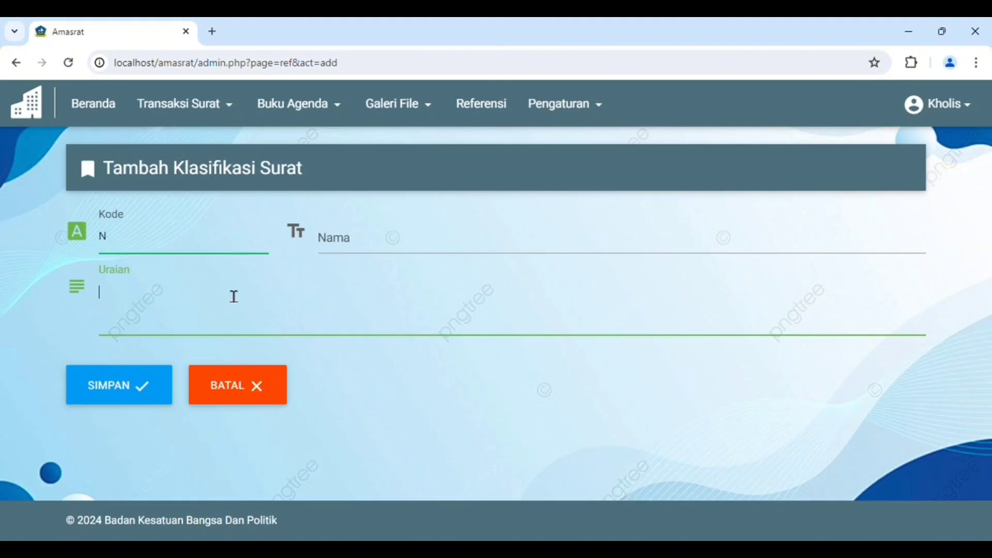
type("p")
key("BackSpace")
type("Peru")
key("BackSpace")
key("BackSpace")
type("raturan")
Name the classification "Peraturan", extend its description to "Peraturan sosial", and save it
left_click(365, 251)
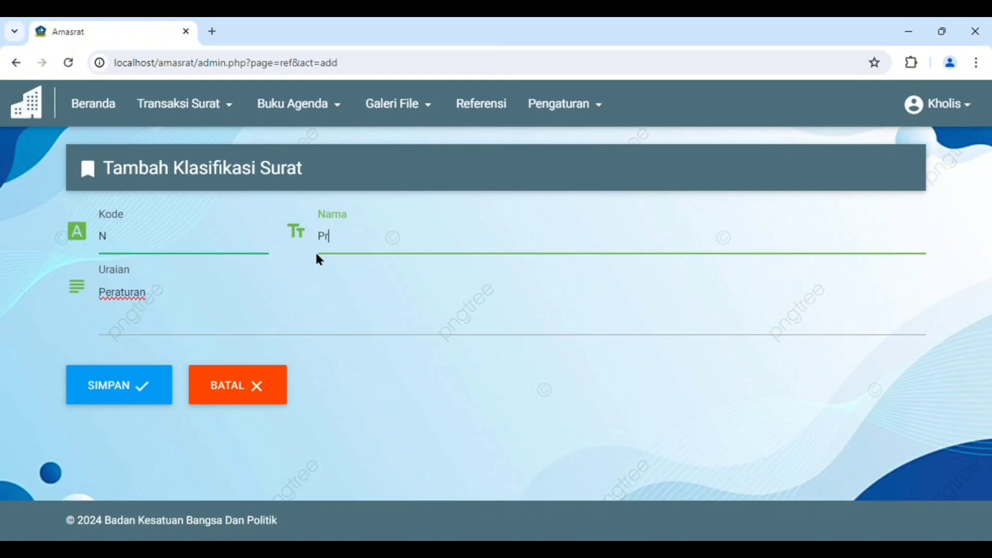
type("uran")
left_click(257, 296)
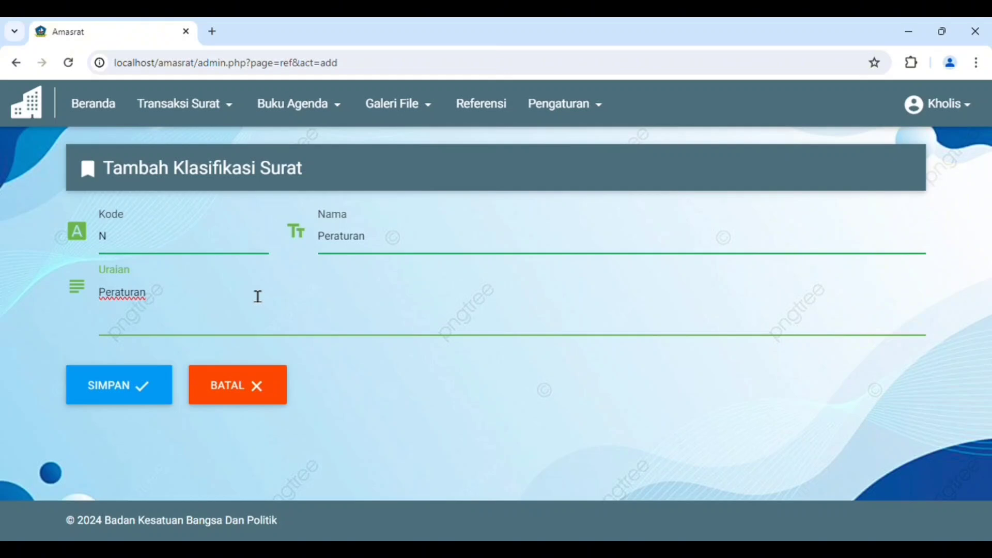
type("sosial")
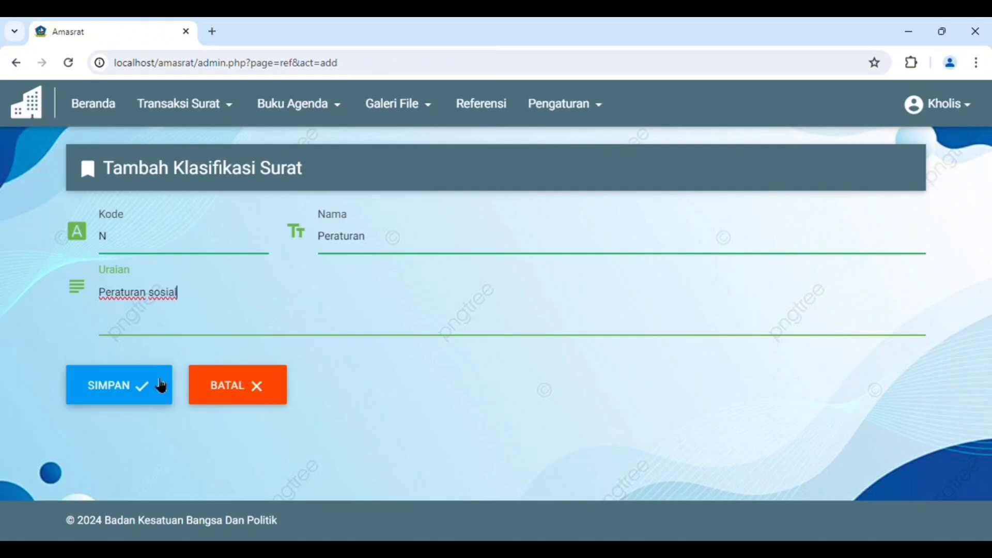
left_click(146, 386)
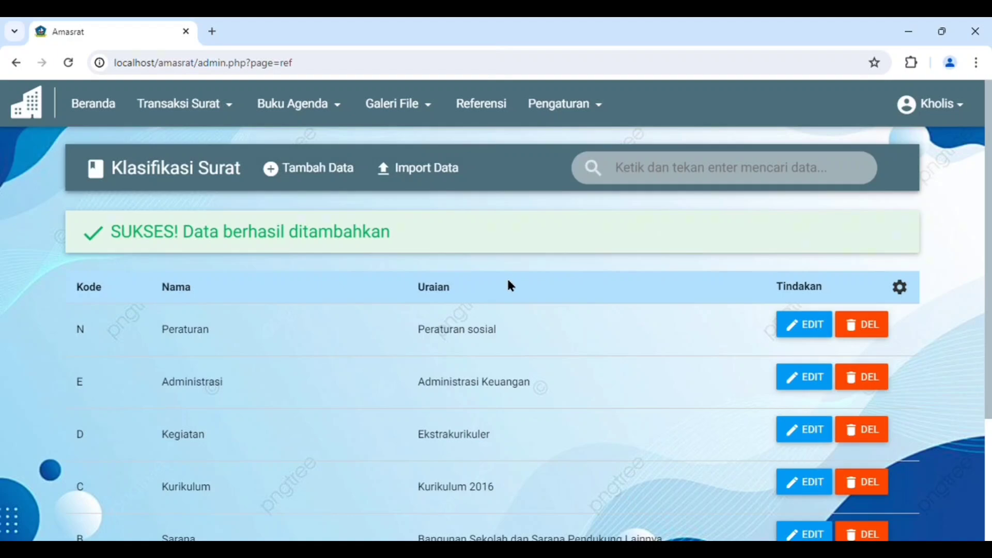
Look through the letter classification entries on the first and second pages of the list
scroll(356, 344, "down", 3)
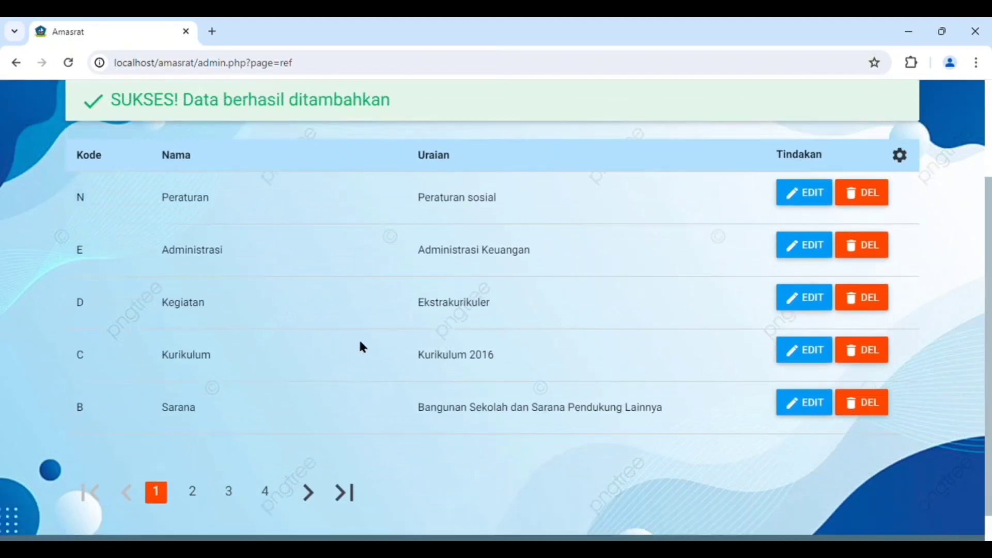
scroll(361, 346, "up", 3)
scroll(341, 343, "down", 4)
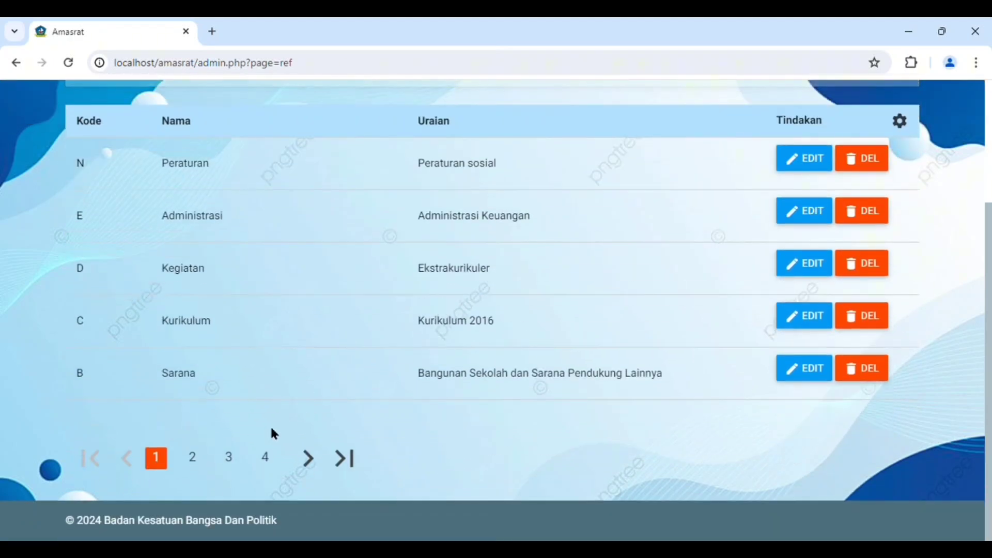
scroll(274, 434, "up", 2)
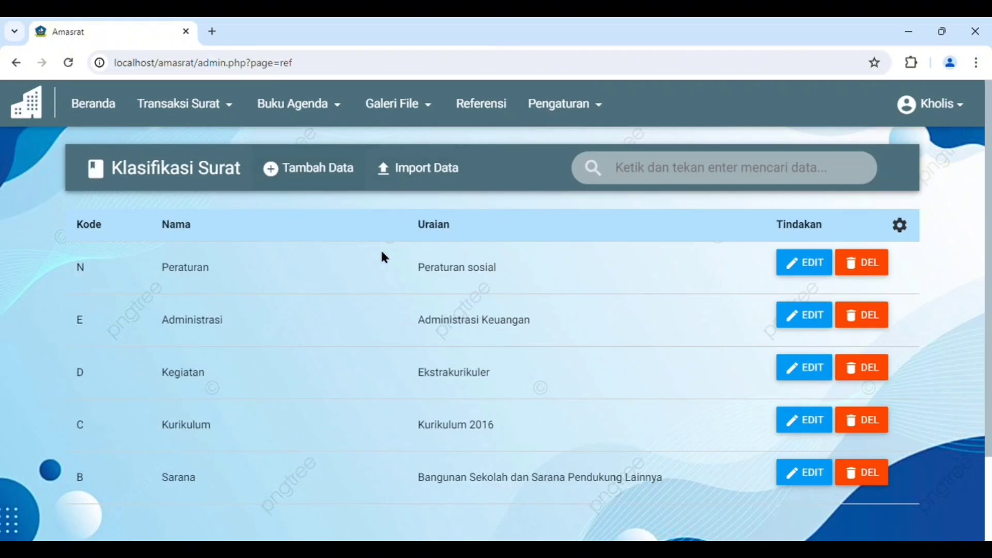
scroll(381, 255, "down", 2)
left_click(315, 462)
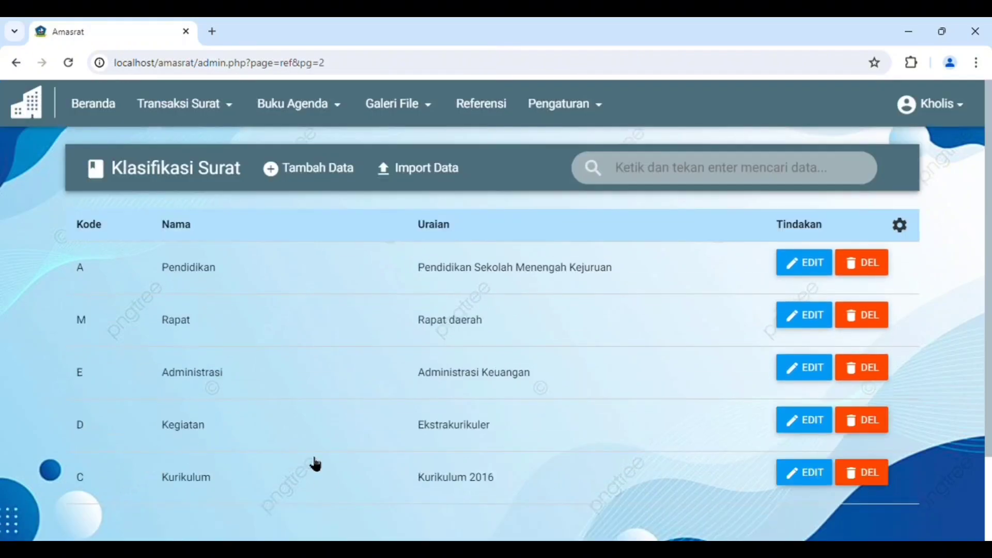
scroll(362, 450, "down", 1)
scroll(449, 372, "up", 1)
Set the classification list to show 10 entries per page and look over the longer list
left_click(900, 224)
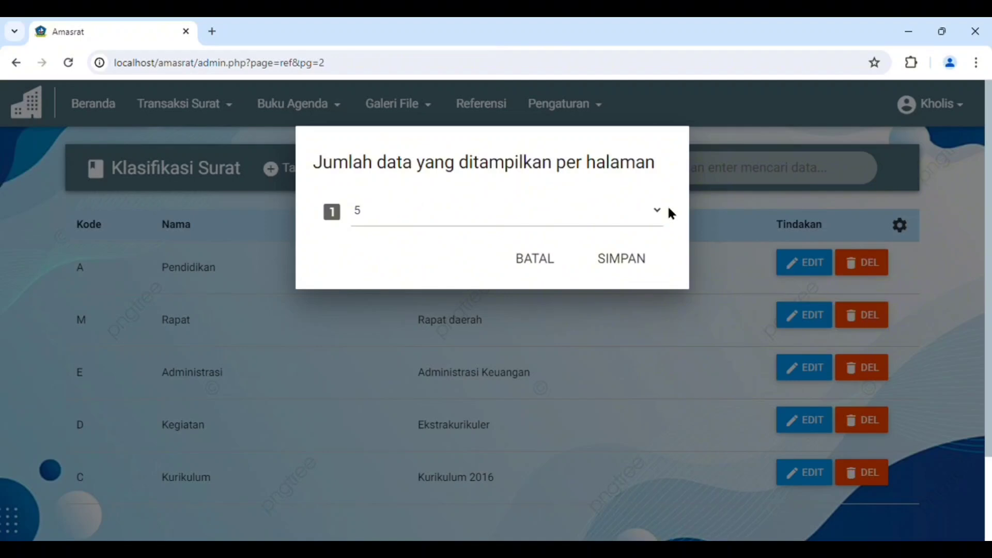
left_click(365, 261)
left_click(622, 259)
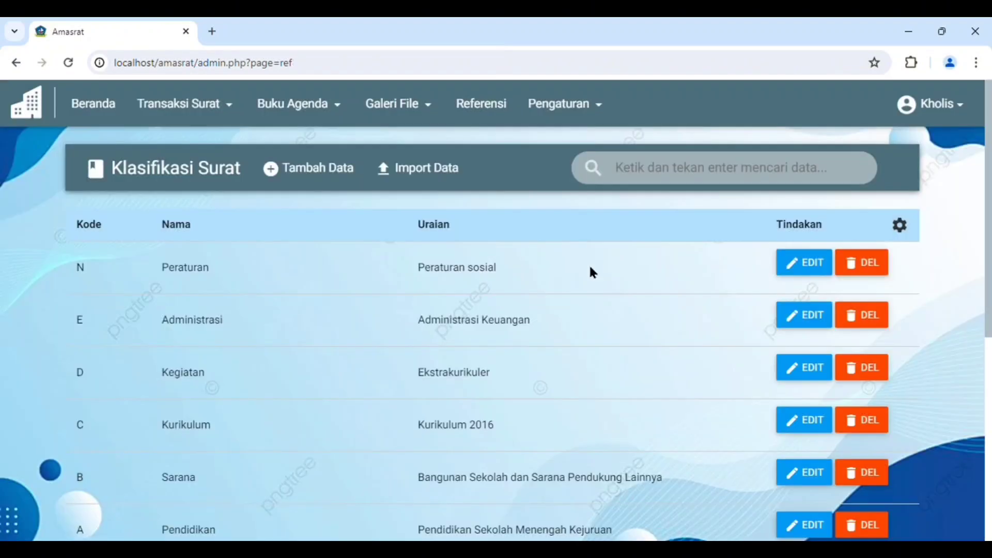
scroll(573, 268, "down", 7)
scroll(566, 273, "up", 7)
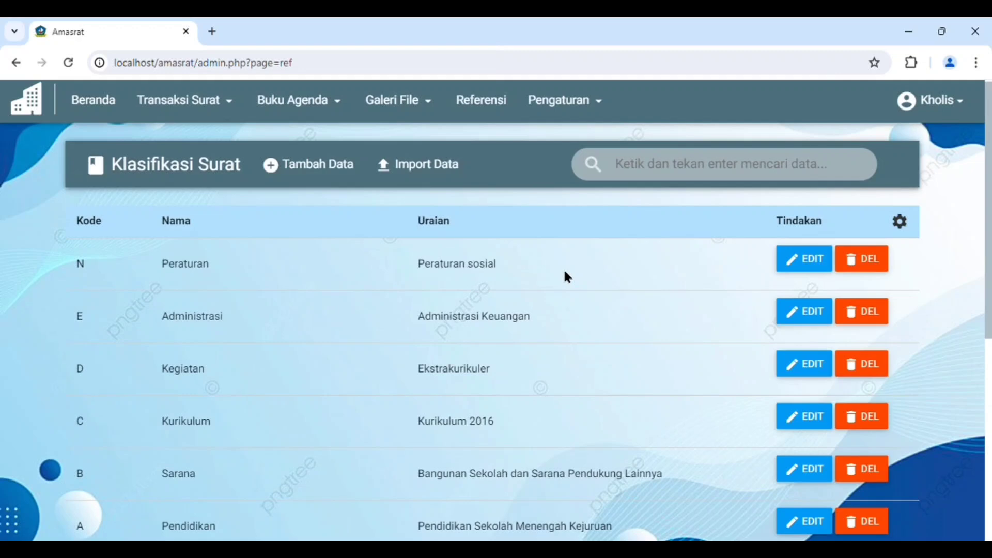
scroll(564, 272, "up", 1)
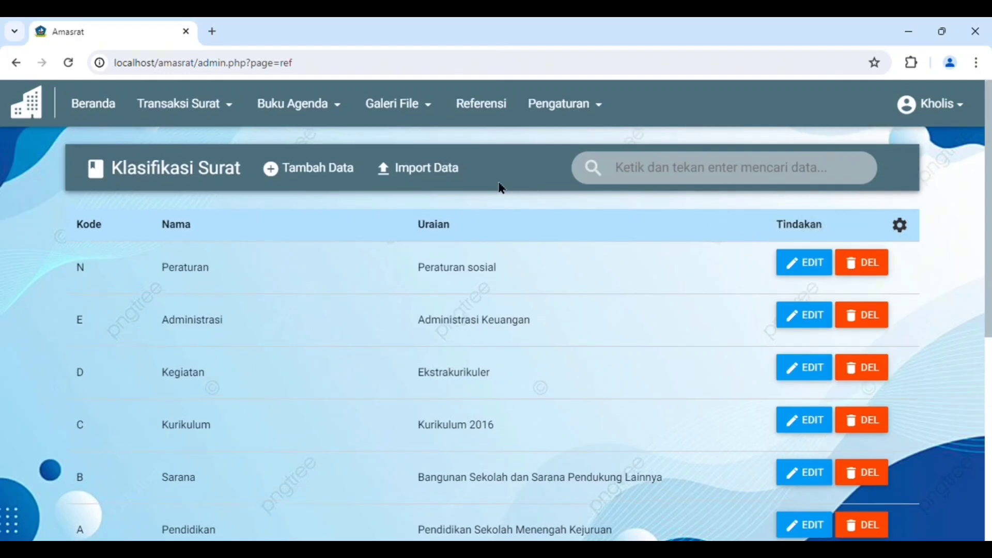
Download the sample CSV format, and import a CSV file of letter classification codes
left_click(443, 168)
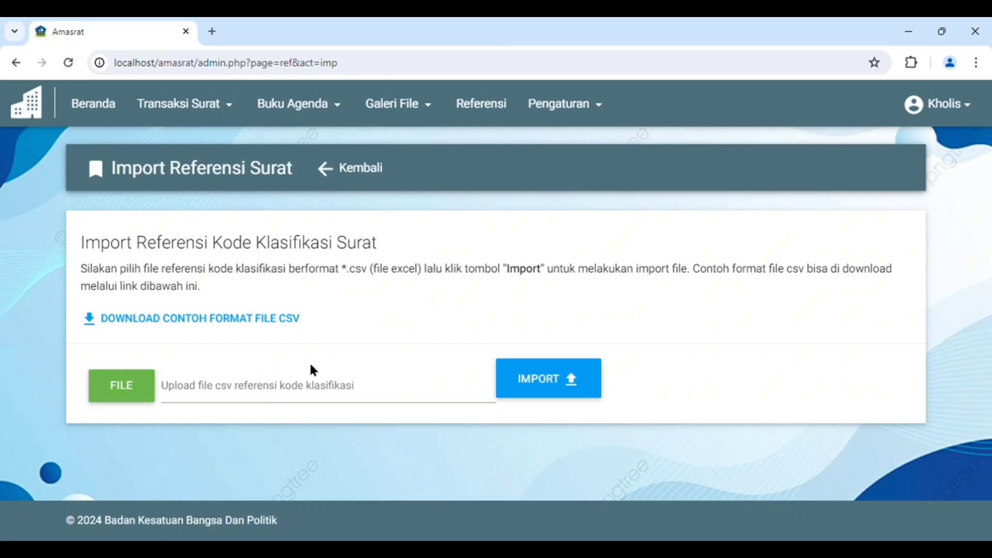
left_click(118, 321)
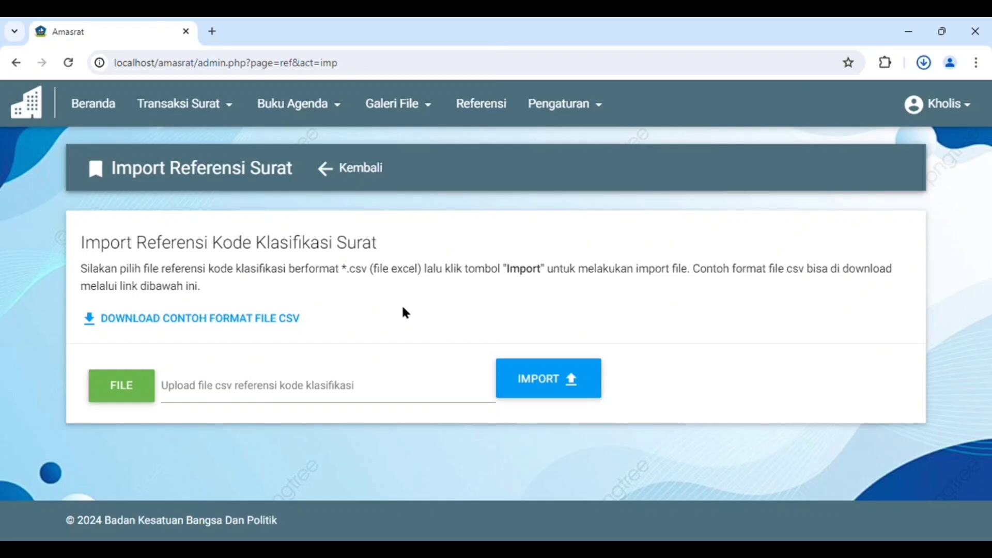
left_click(129, 384)
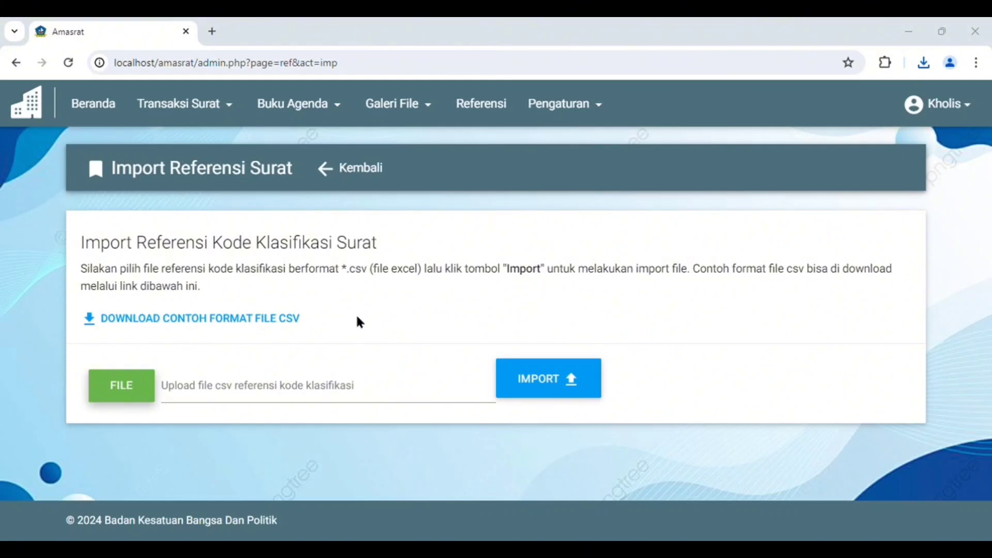
left_click(525, 380)
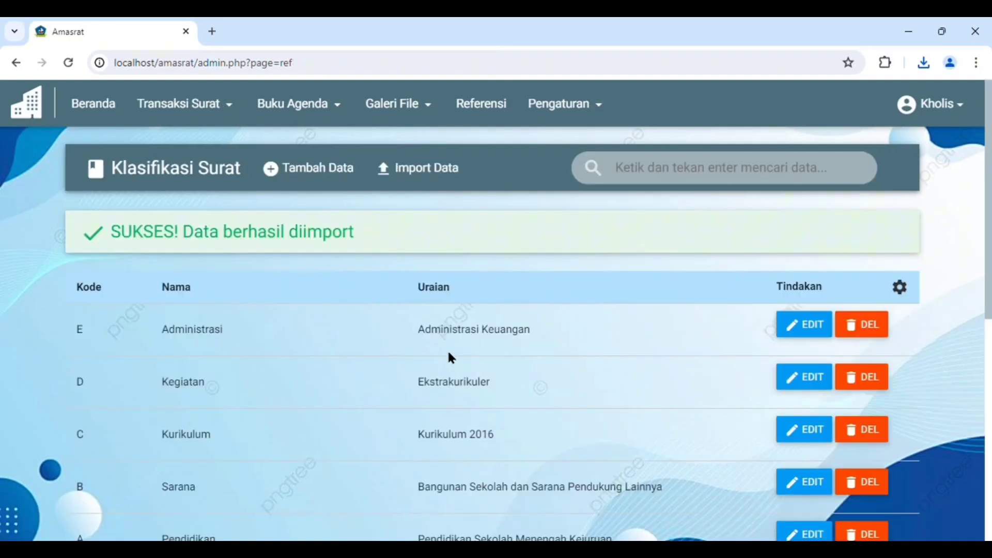
View page 3 of the classification list, and search the classifications for "program"
scroll(491, 300, "down", 8)
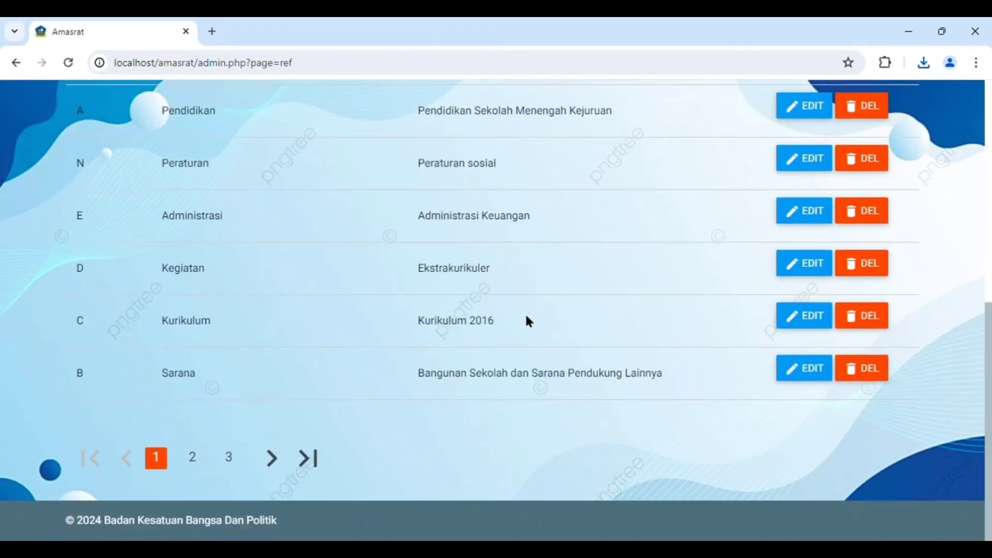
left_click(231, 457)
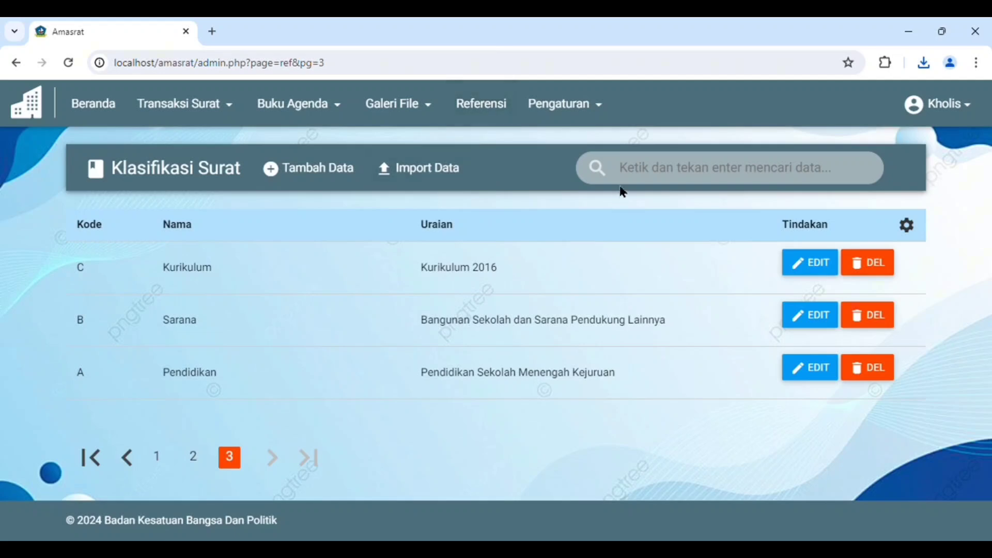
left_click(646, 176)
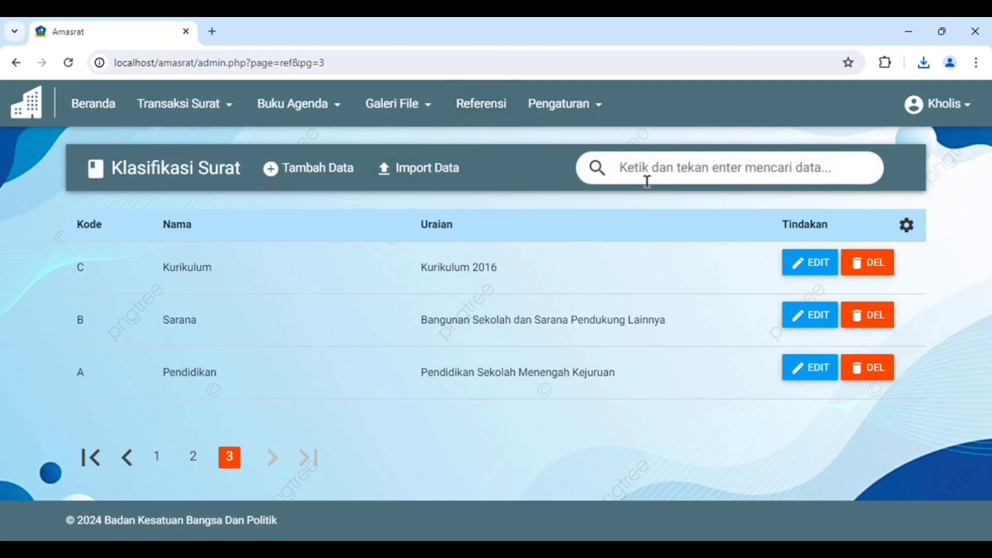
type("program")
key("Return")
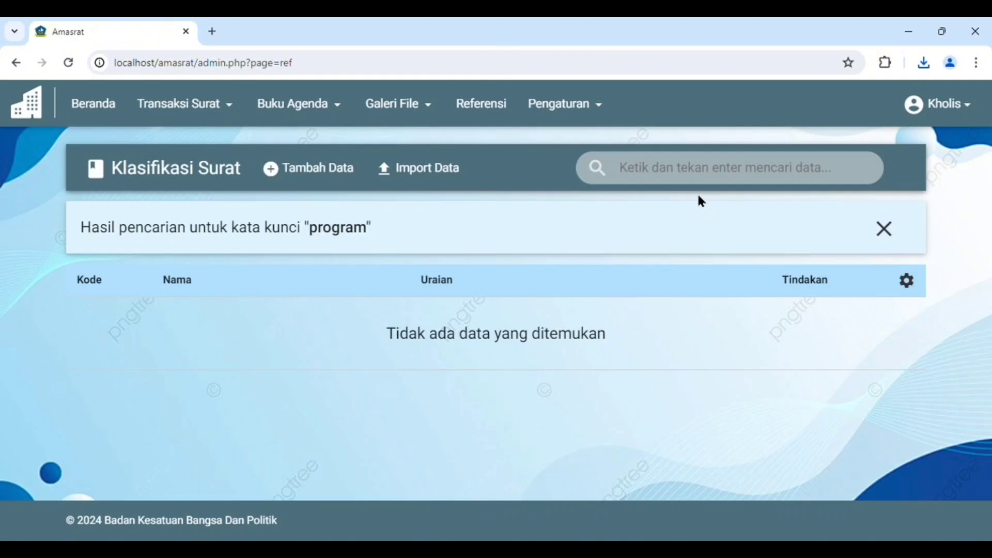
Search the letter classifications for "pendidikan"
left_click(638, 178)
type("surat pengajuan")
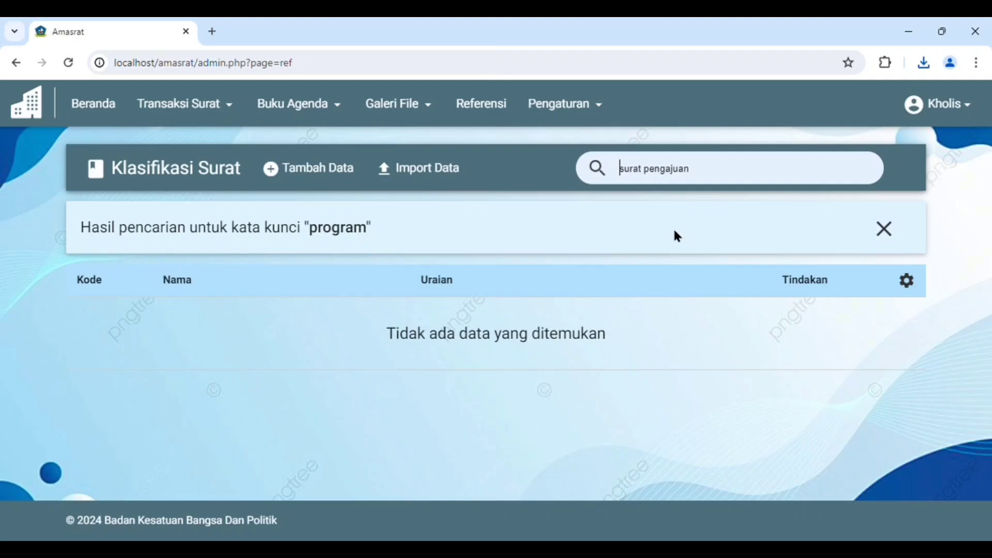
type("pendidikan")
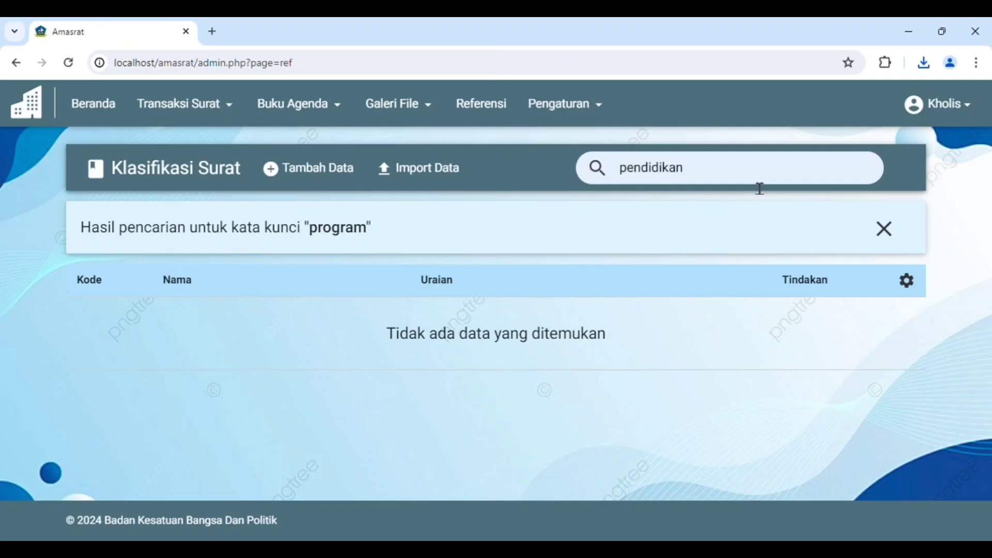
key("Return")
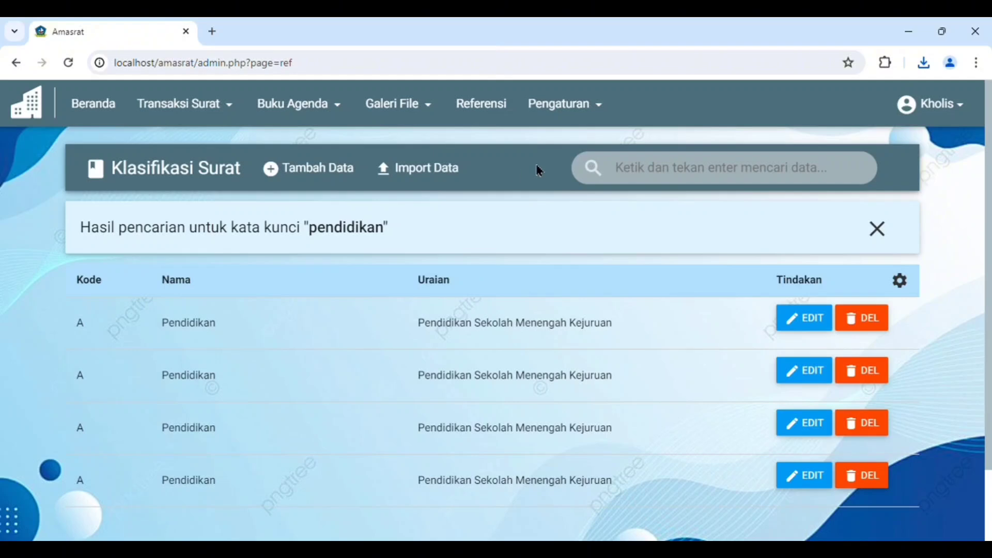
Delete the first Pendidikan classification in the search results and review the remaining list
left_click(877, 321)
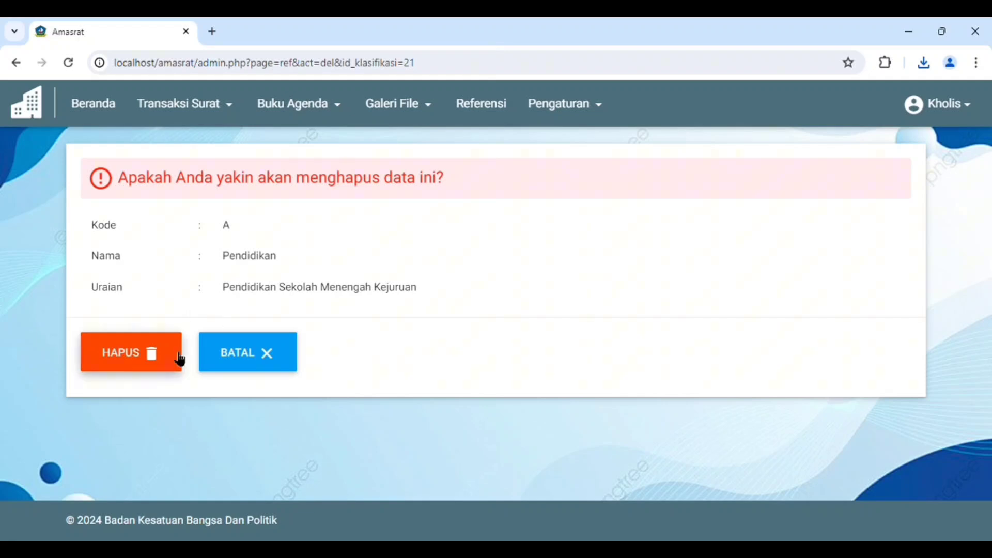
left_click(144, 347)
scroll(413, 331, "down", 5)
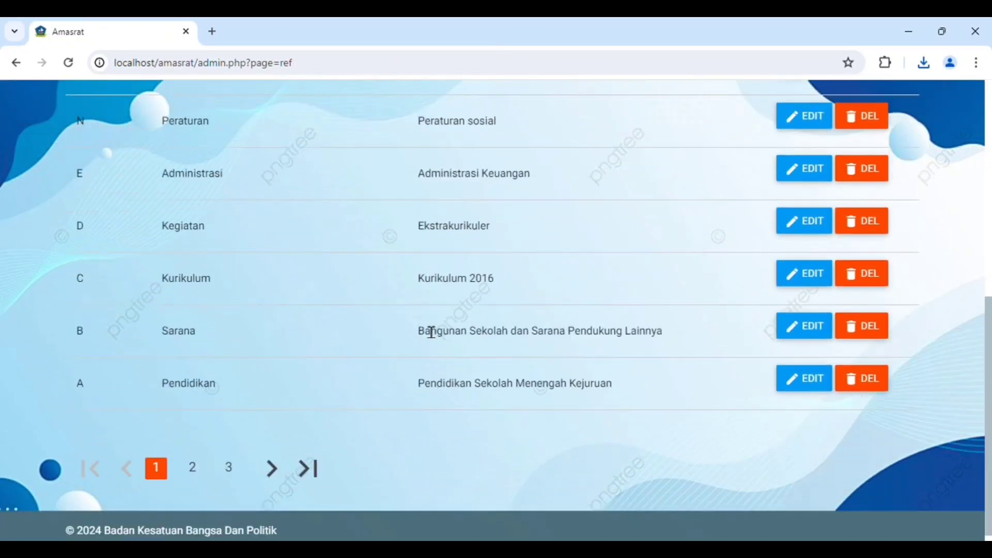
scroll(424, 328, "up", 5)
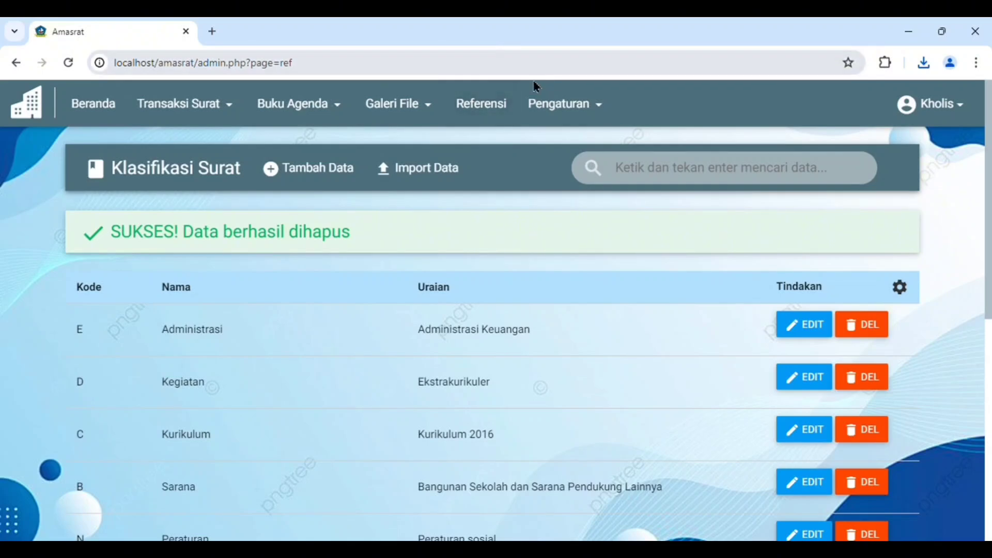
Open the agency (Instansi) settings and look through the profile fields
left_click(584, 105)
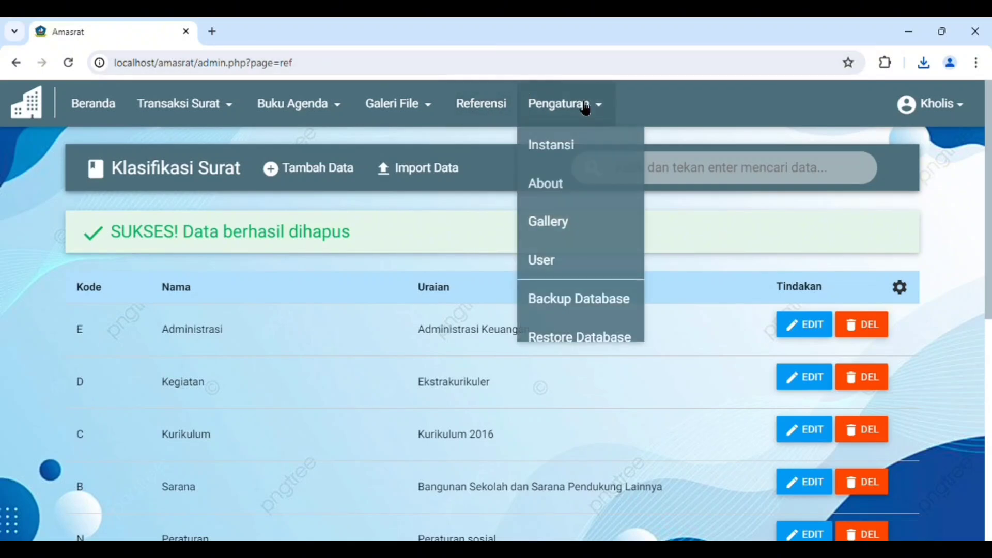
left_click(561, 150)
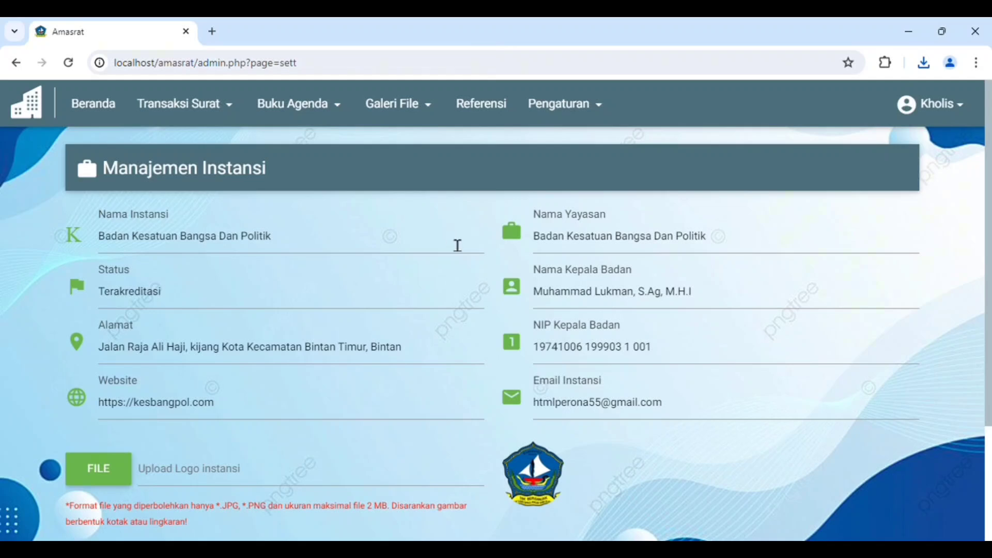
scroll(456, 246, "down", 3)
scroll(445, 317, "up", 3)
Replace the agency name (Nama Instansi) with "Badan intelejen negara"
left_click(295, 240)
key("BackSpace")
key("BackSpace")
key("BackSpace")
key("BackSpace")
key("BackSpace")
key("BackSpace")
key("BackSpace")
key("BackSpace")
key("BackSpace")
key("BackSpace")
key("BackSpace")
key("BackSpace")
key("BackSpace")
key("BackSpace")
key("BackSpace")
key("BackSpace")
key("BackSpace")
key("BackSpace")
key("BackSpace")
key("BackSpace")
key("BackSpace")
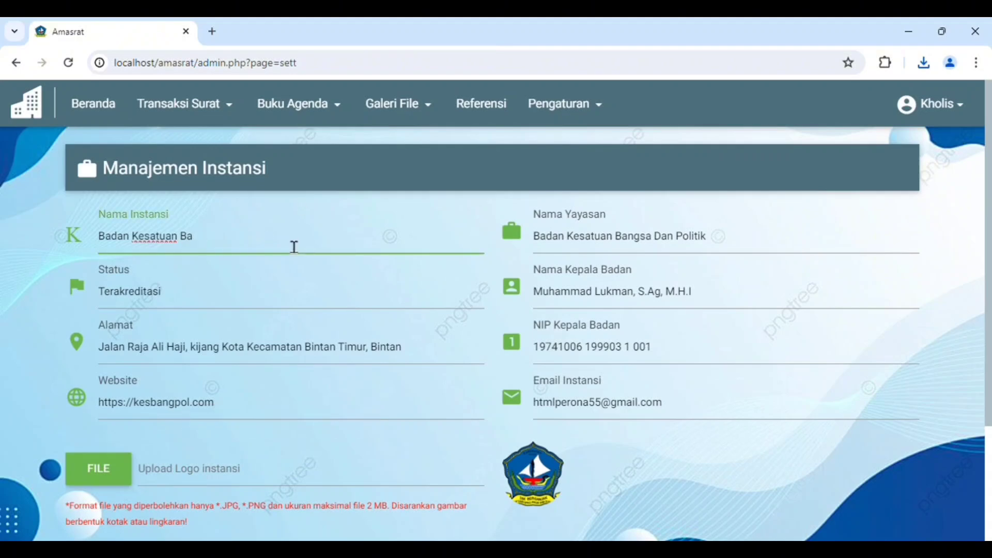
type("B")
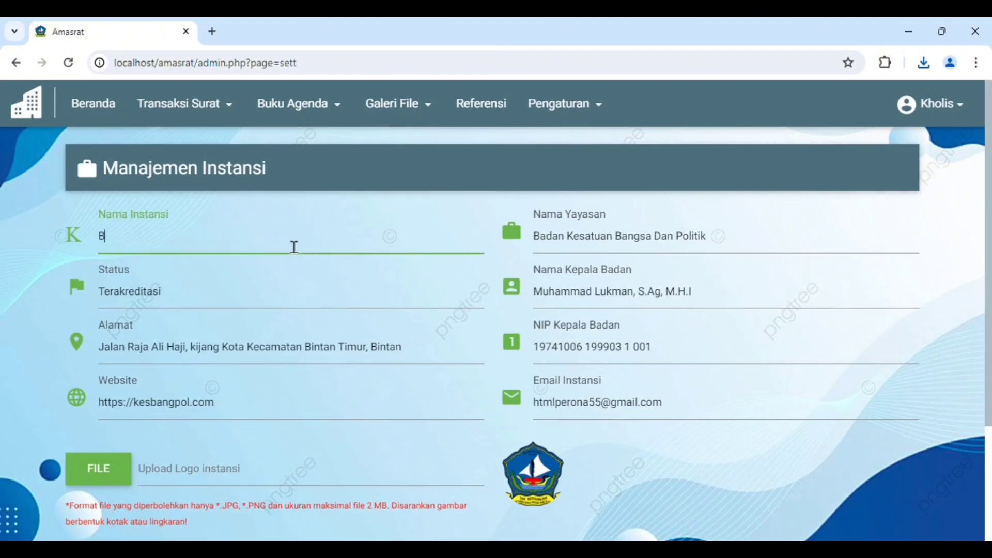
type("adan intelejen")
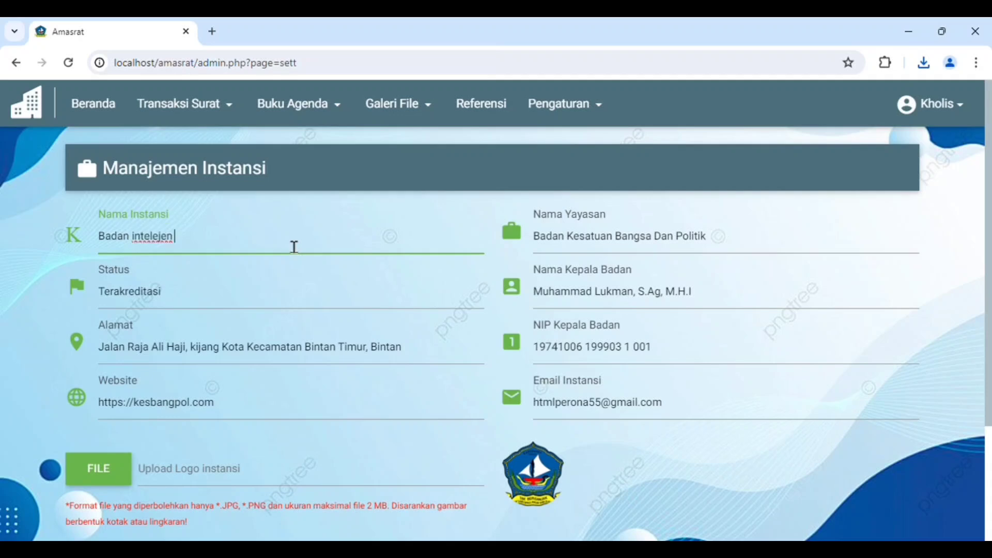
type(" negara")
left_click(250, 287)
Try to save the agency settings with background2.jpg as the logo
scroll(292, 360, "down", 3)
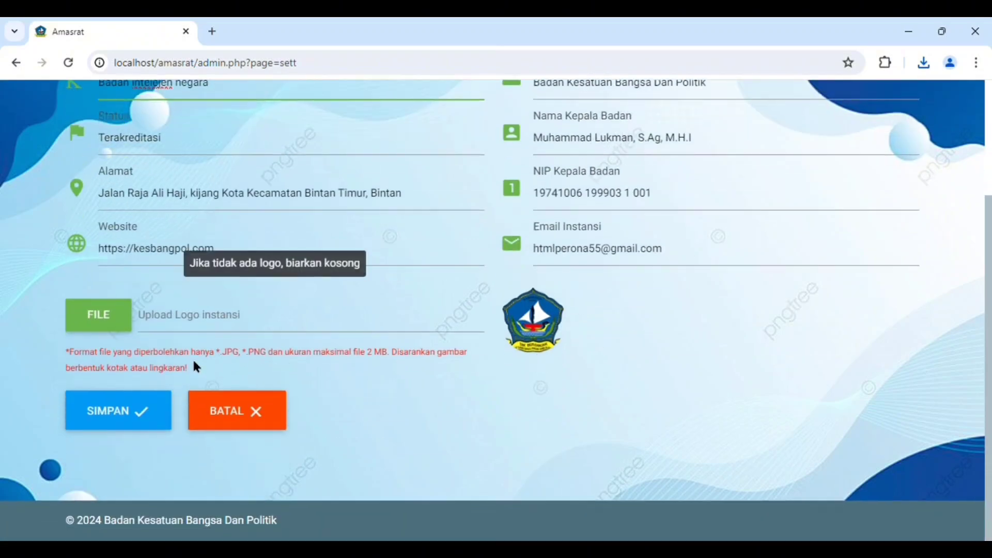
left_click(122, 307)
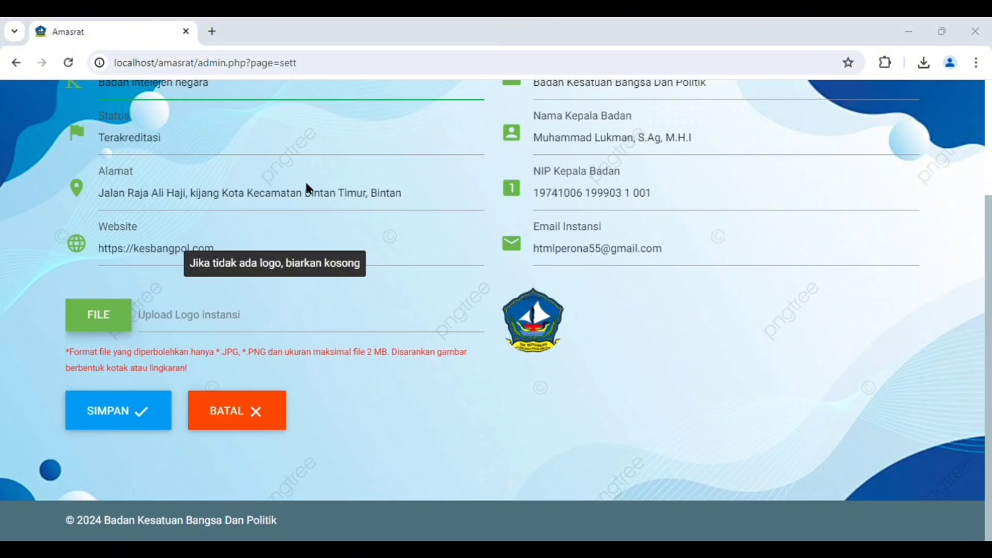
left_click(369, 345)
left_click(140, 410)
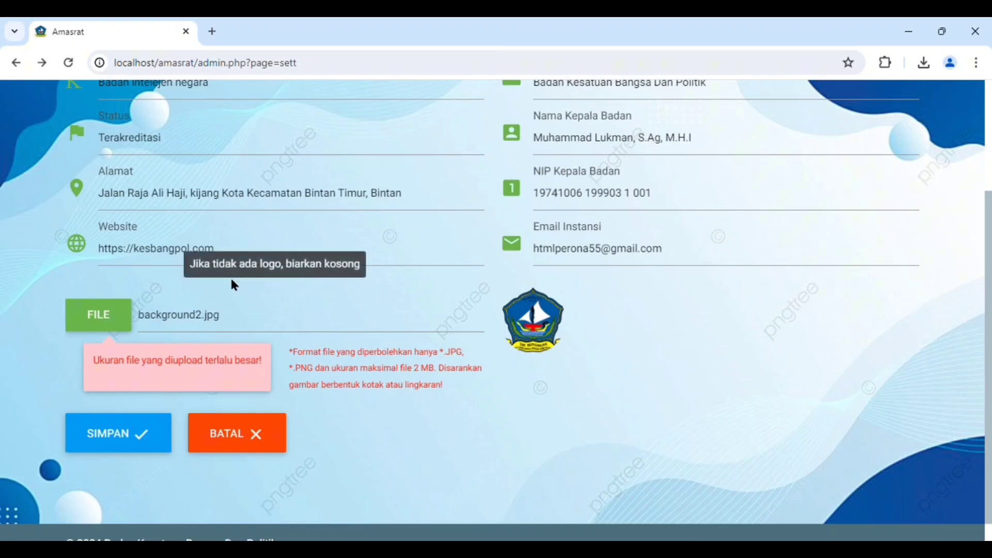
Choose background1.png as the agency logo instead and save the agency settings
left_click(240, 325)
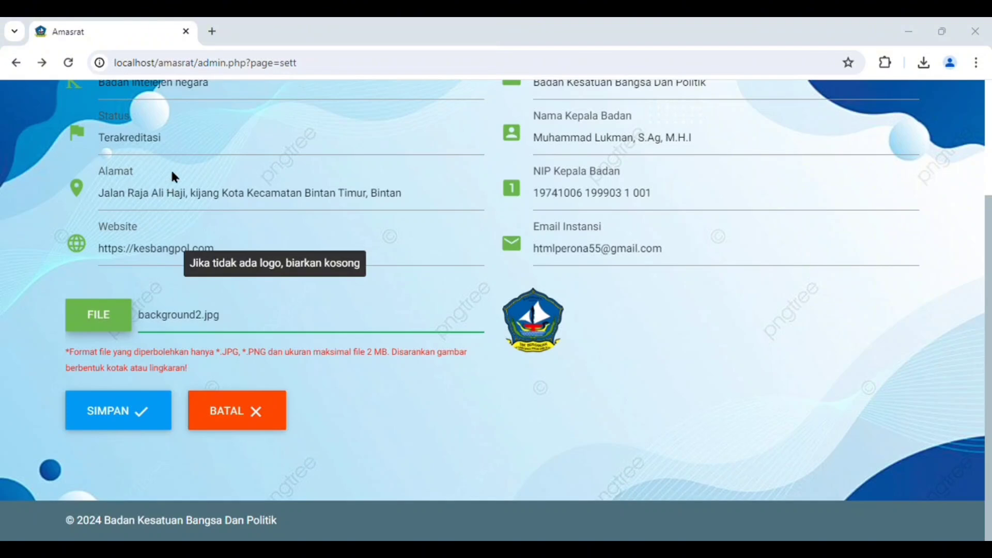
left_click(374, 342)
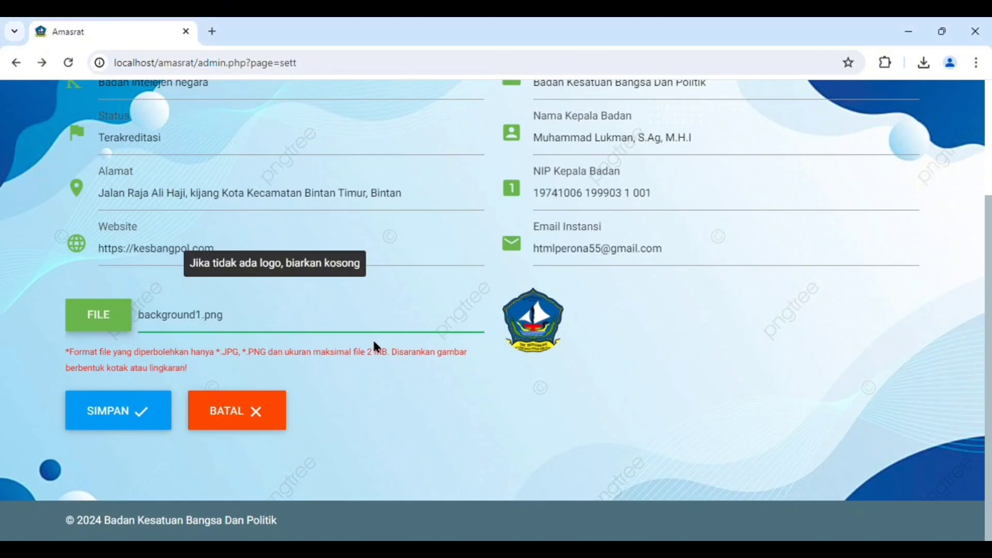
left_click(141, 402)
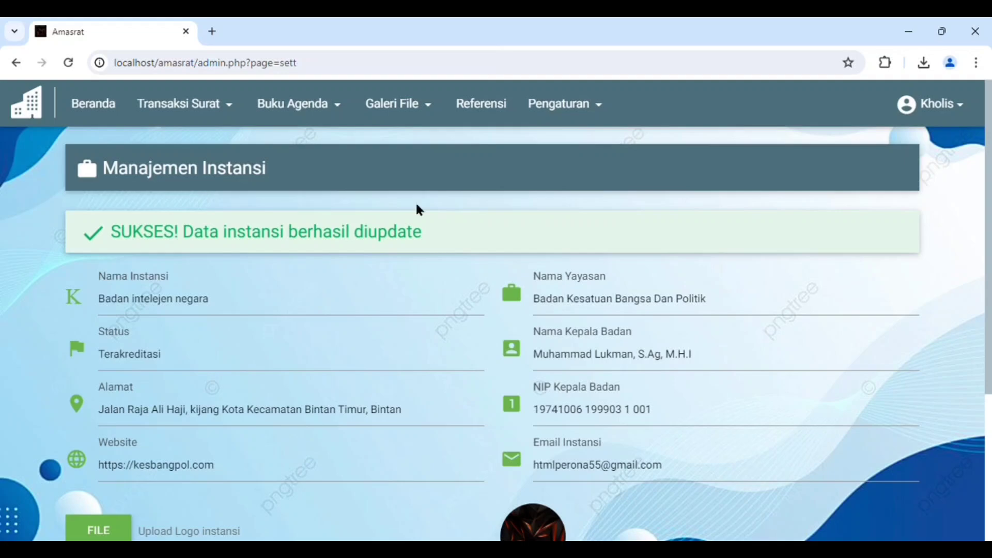
Review the saved agency settings and check the agency name and logo on the home page
scroll(415, 201, "down", 4)
scroll(403, 321, "up", 4)
left_click(107, 115)
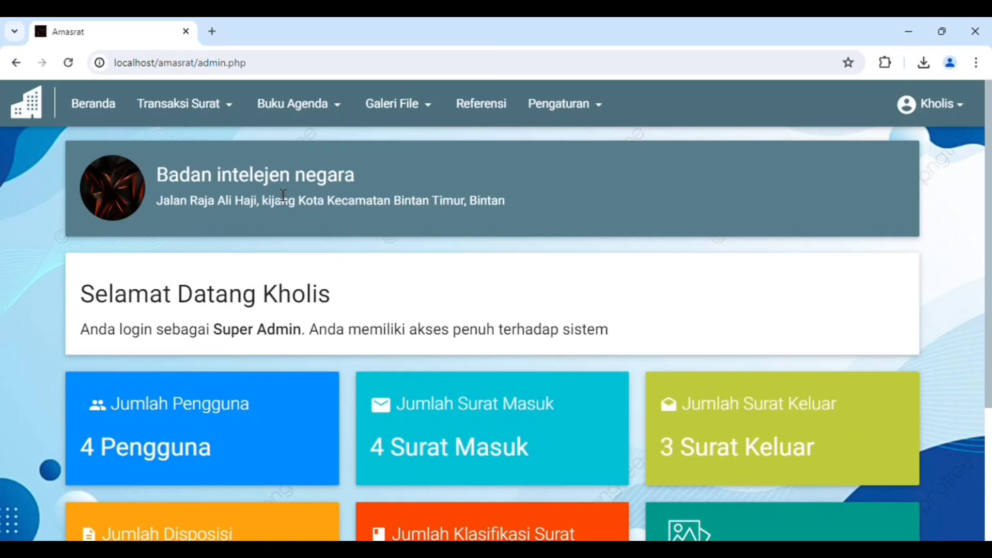
Set the agency name to "Badan Kesatuan Bangsa Dan Politik", copied from the foundation name, and save the agency settings with Bintan.png as the logo
left_click(558, 116)
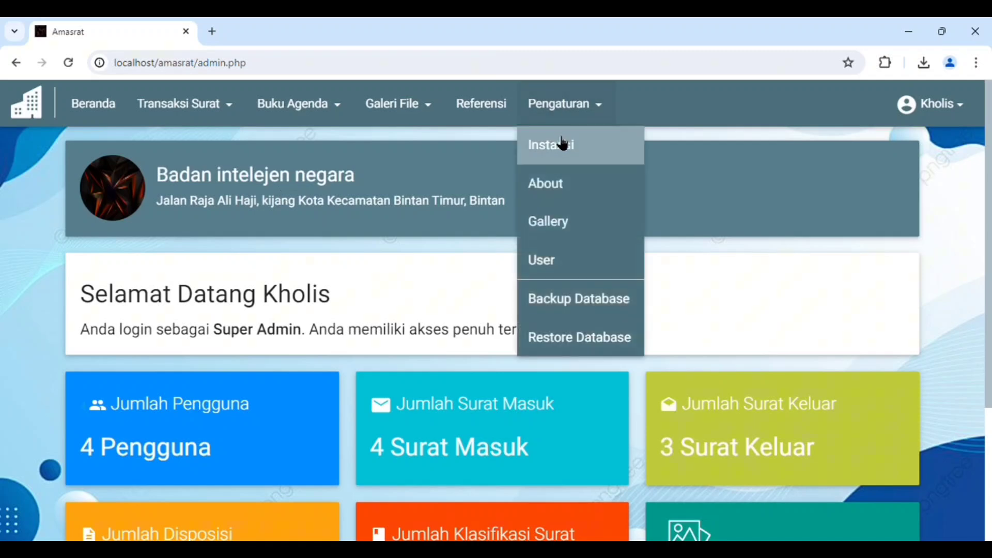
left_click(561, 142)
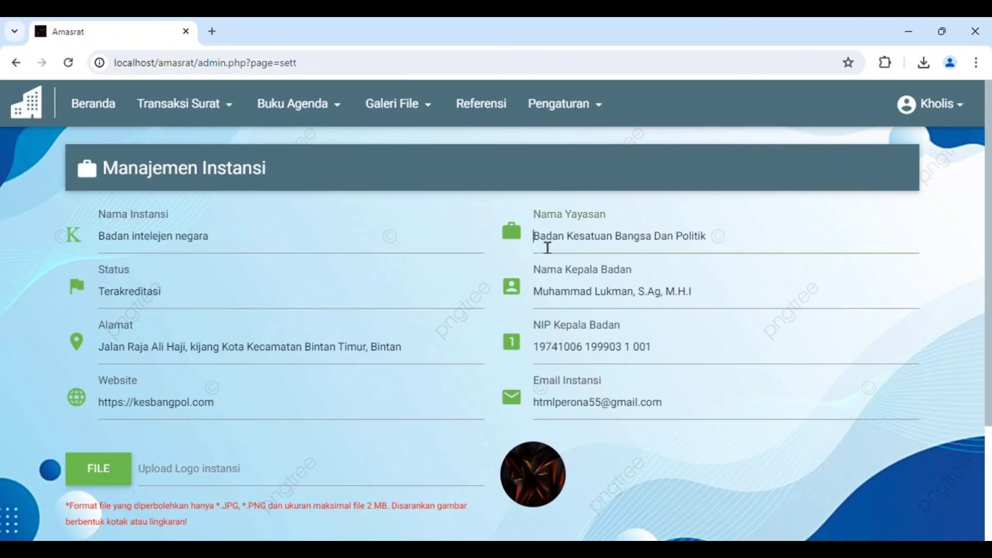
left_click_drag(533, 238, 743, 247)
key("ctrl+c")
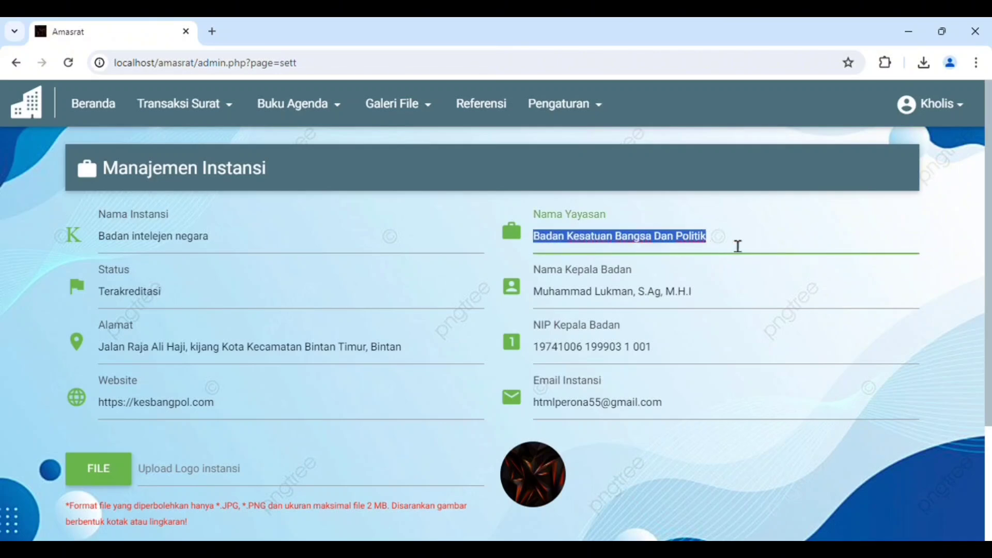
left_click_drag(238, 247, 111, 247)
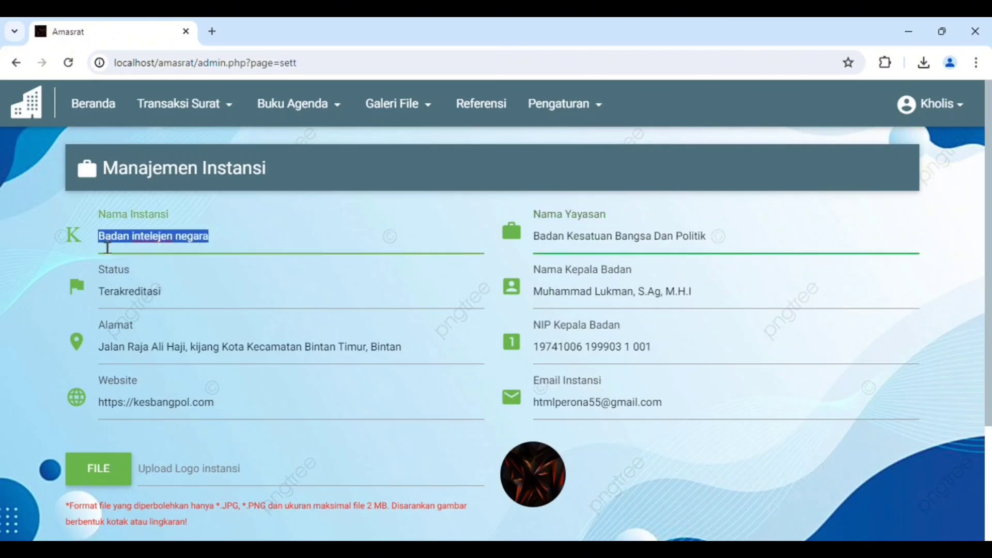
type("v")
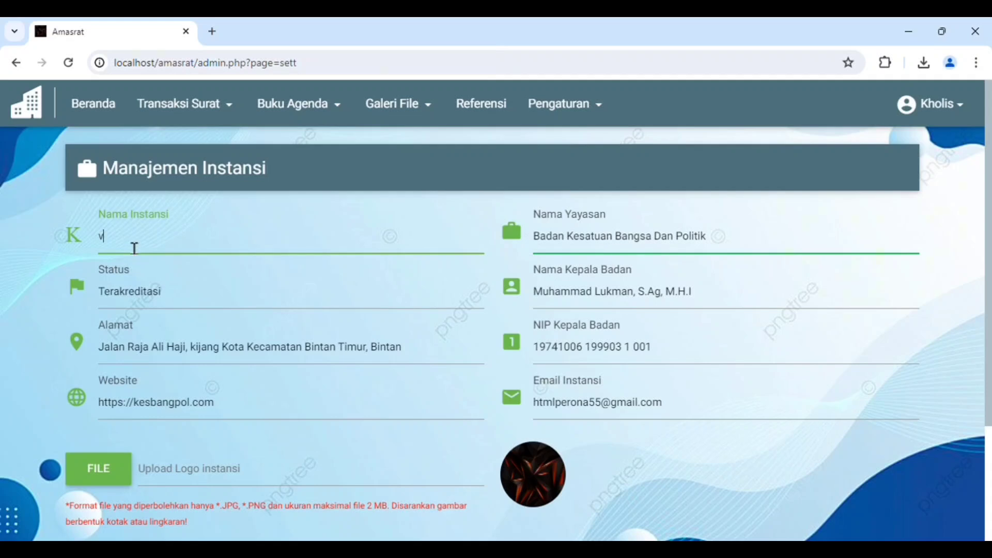
key("BackSpace")
key("ctrl+v")
scroll(232, 295, "down", 3)
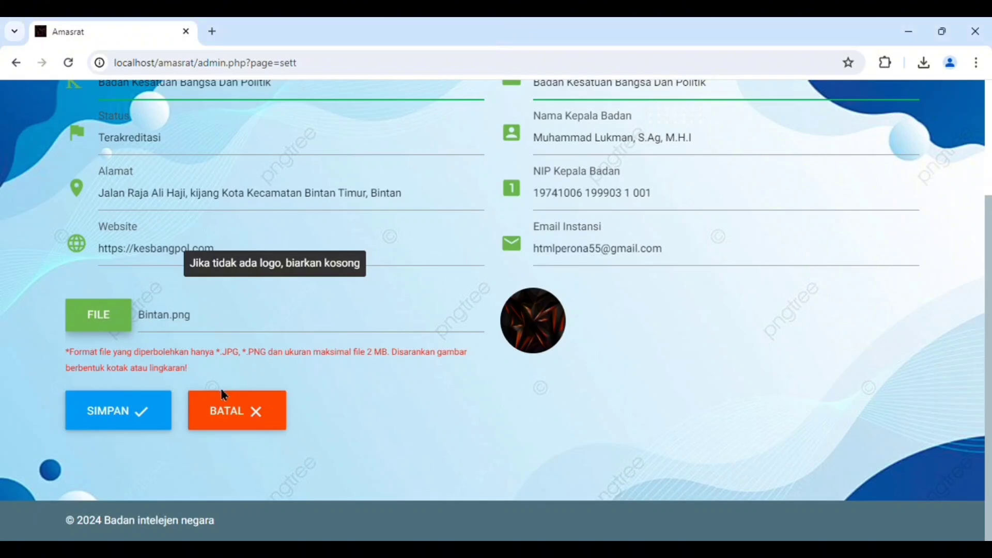
left_click(159, 412)
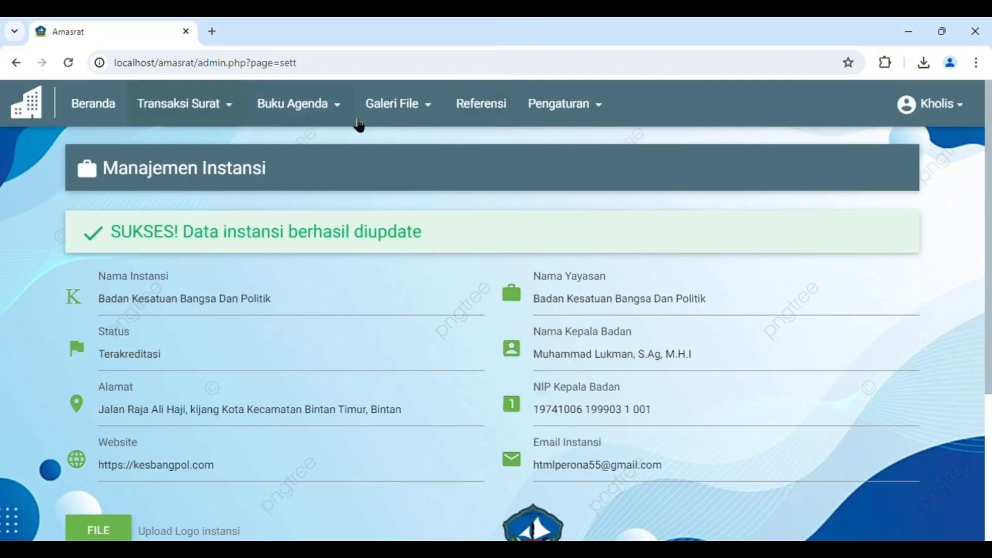
View the agency history on the About page, and browse the photos in the settings gallery
left_click(549, 106)
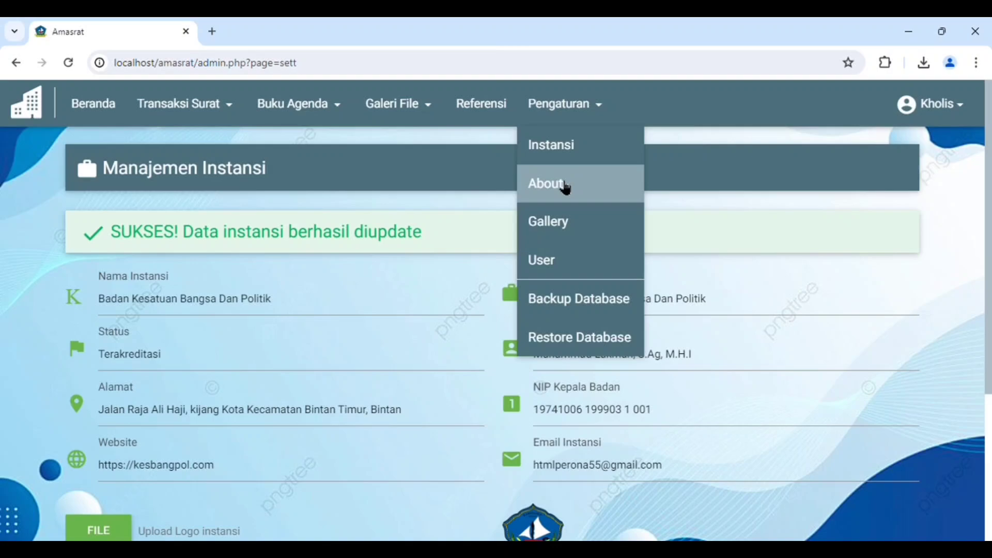
left_click(564, 185)
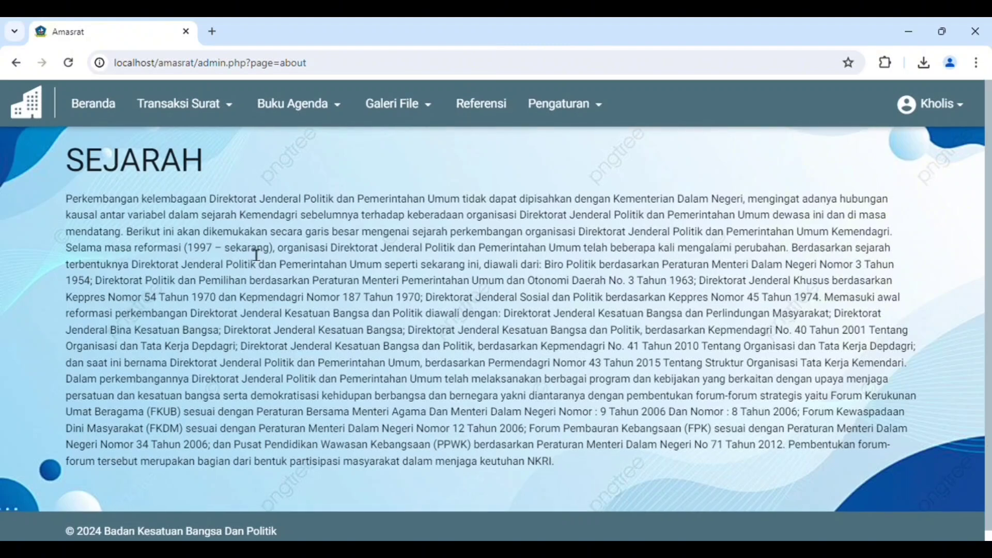
left_click(542, 103)
left_click(548, 220)
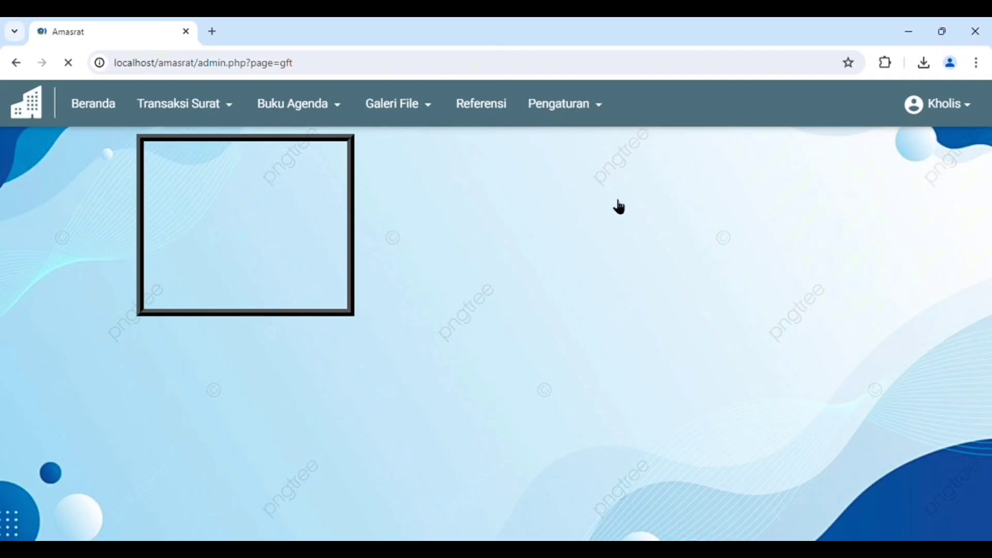
scroll(594, 200, "down", 7)
scroll(593, 200, "down", 15)
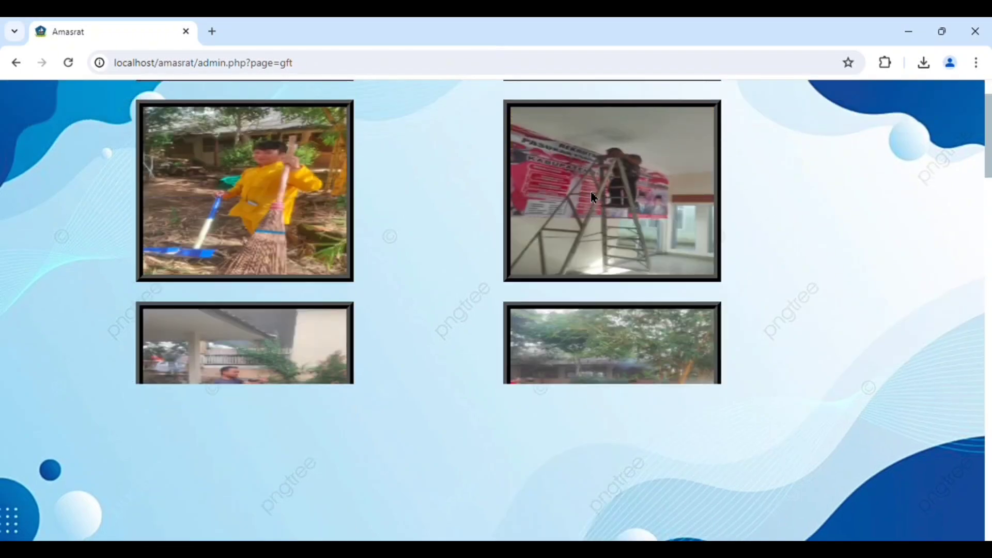
scroll(595, 198, "down", 15)
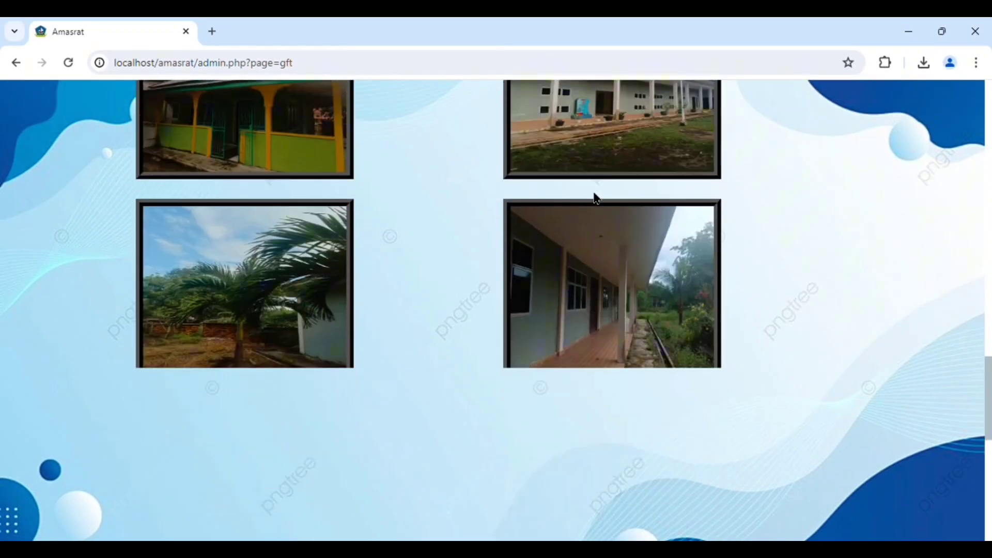
scroll(594, 193, "up", 18)
scroll(590, 190, "up", 20)
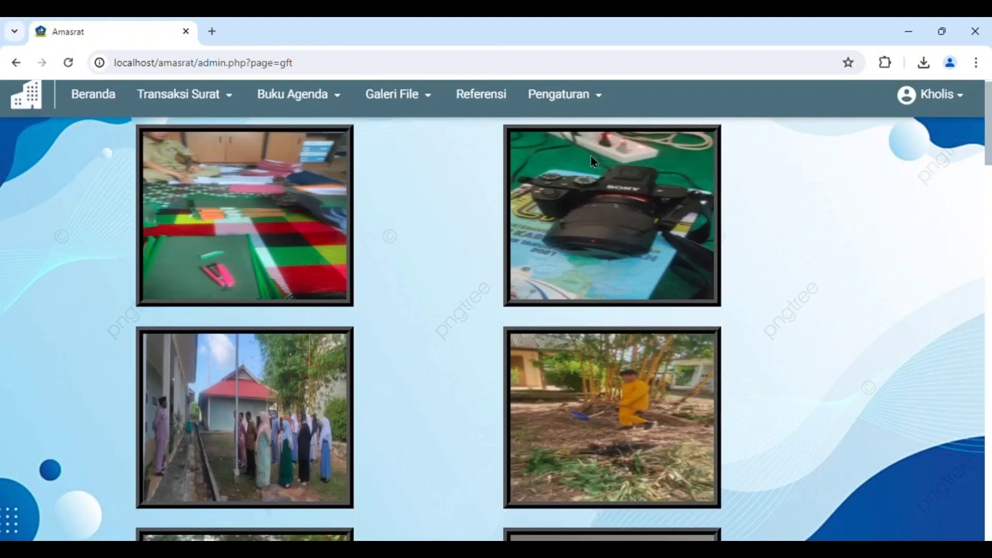
Open the user management page and review the listed accounts and their access levels
left_click(563, 103)
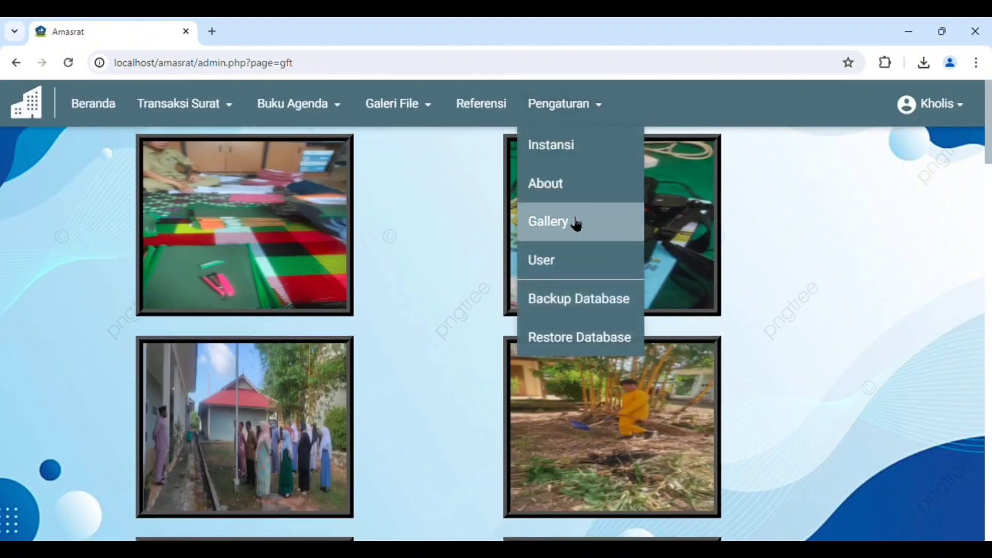
left_click(561, 261)
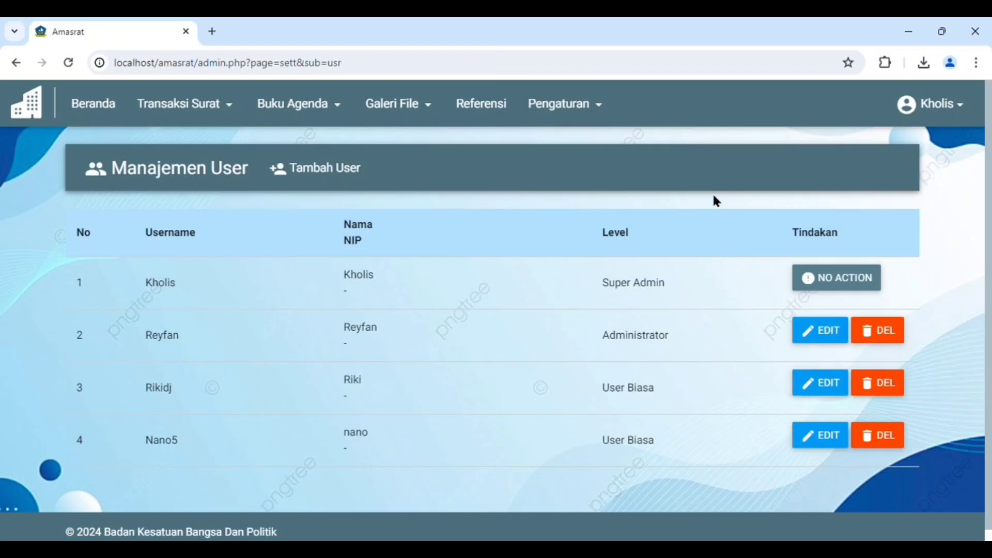
left_click(934, 120)
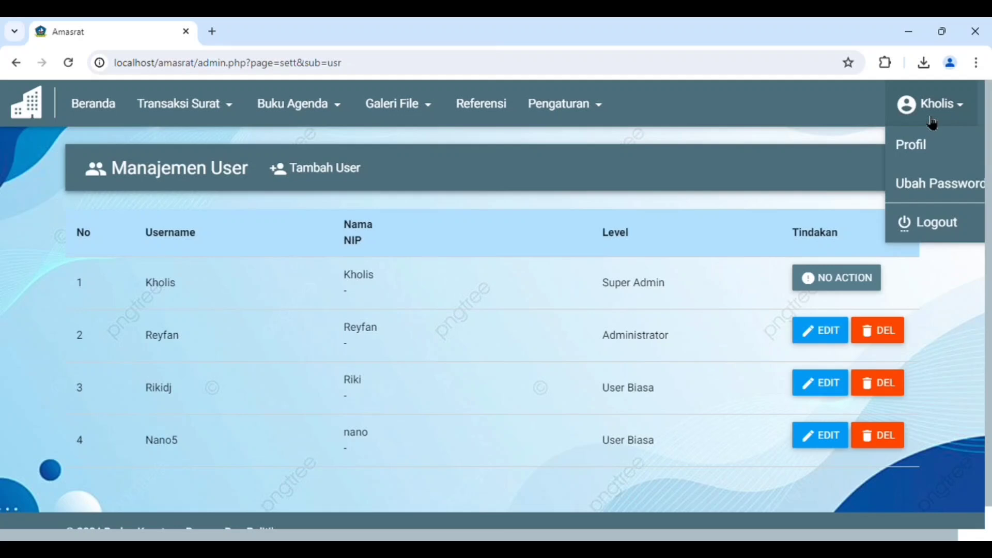
Back up the database and download the backup file
left_click(540, 105)
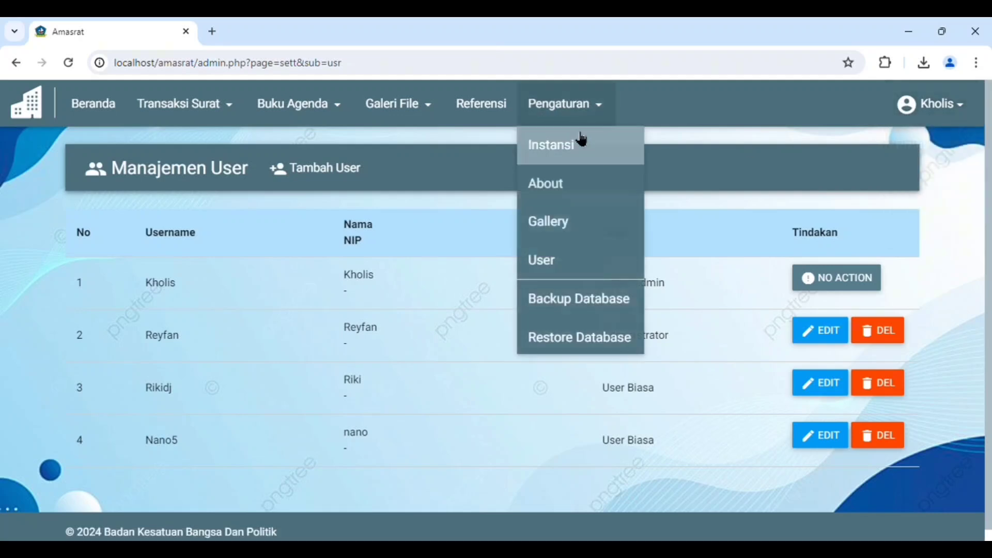
left_click(571, 296)
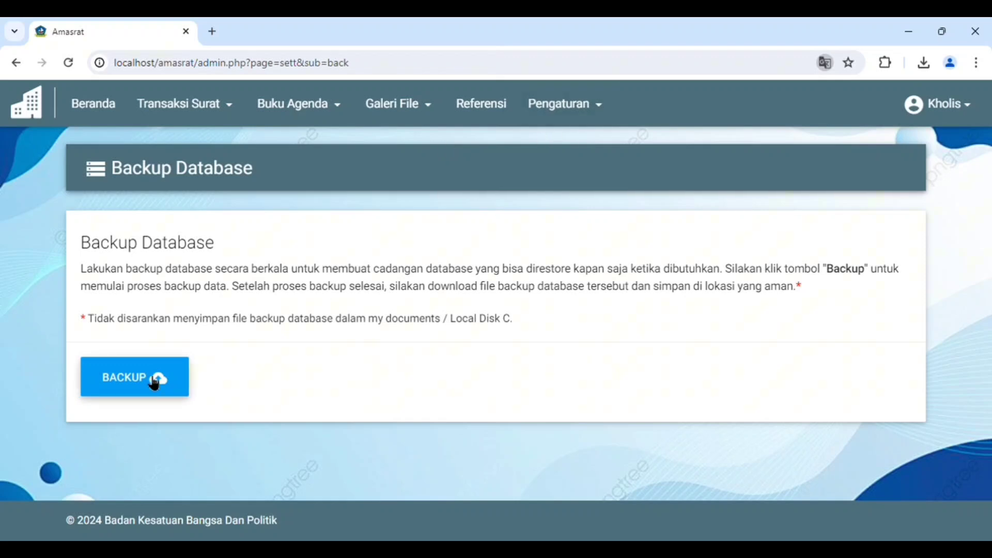
left_click(163, 381)
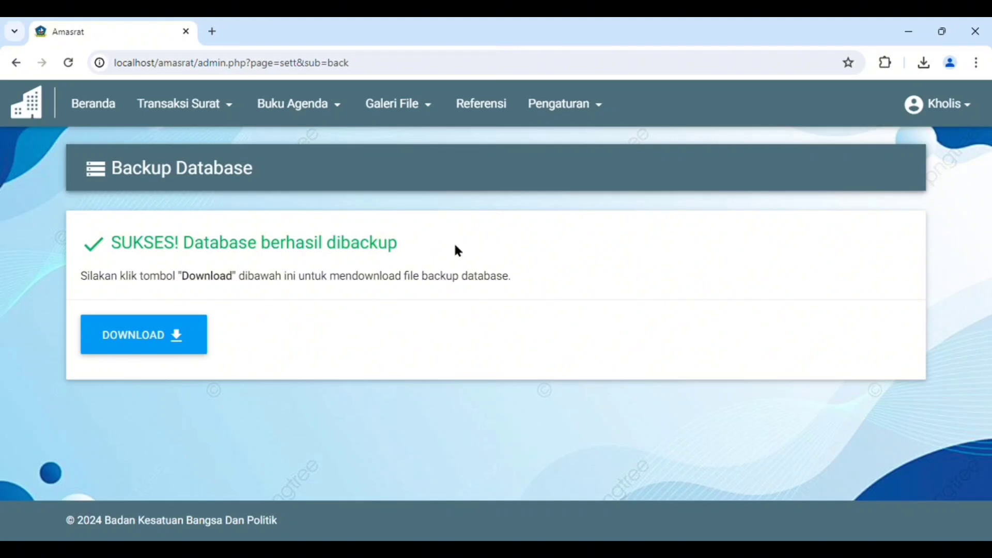
left_click(174, 336)
Restore the database from the backup file backup_2024-06-03_152928.sql
left_click(585, 106)
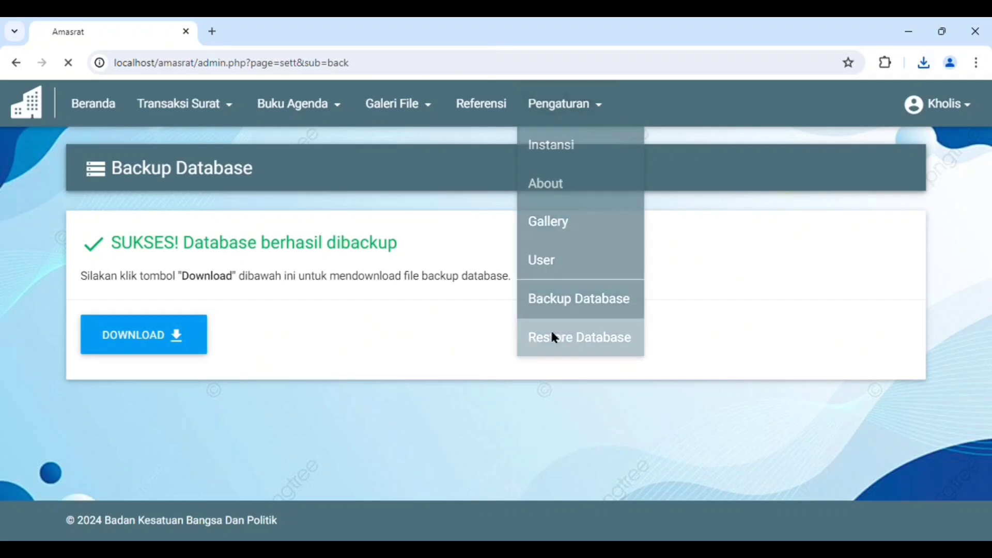
left_click(551, 331)
left_click(129, 421)
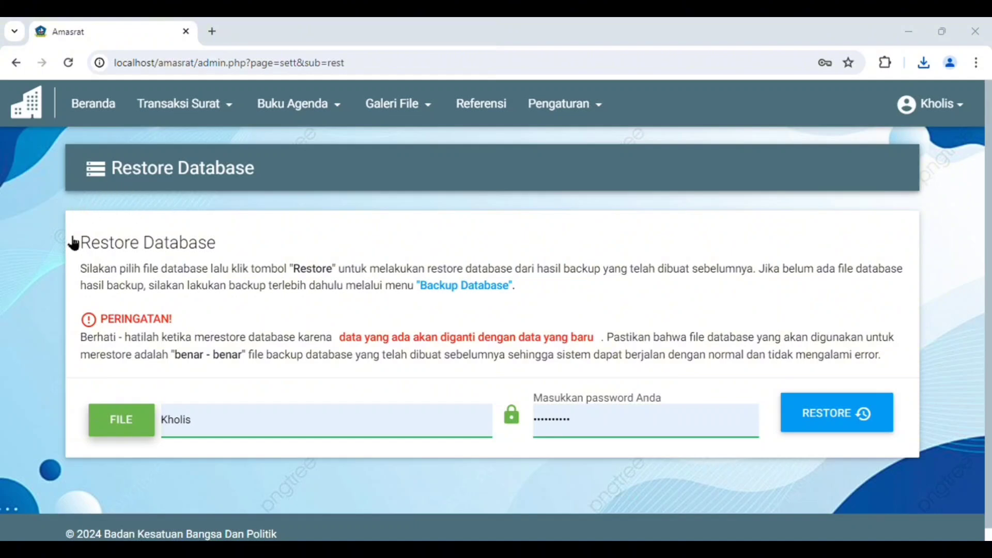
left_click(392, 336)
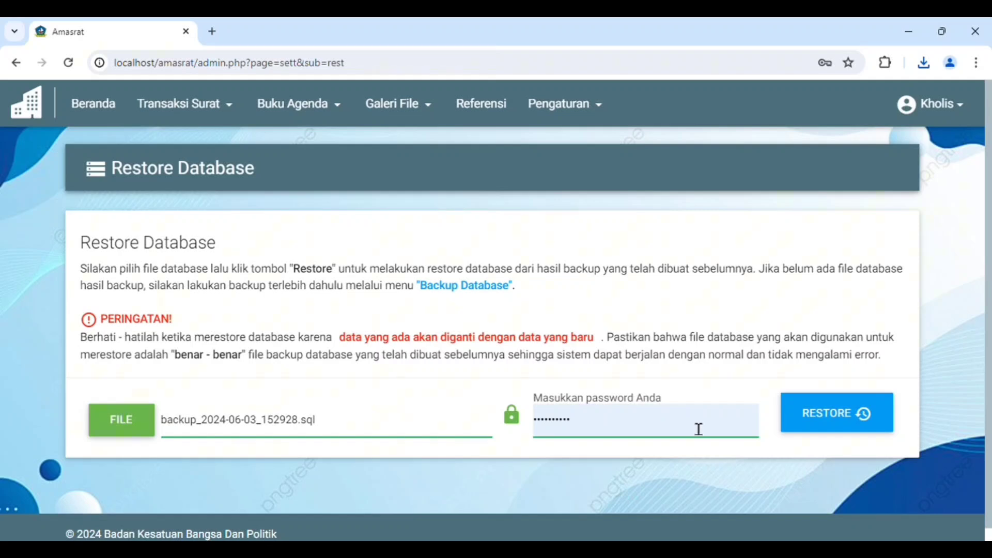
left_click(806, 421)
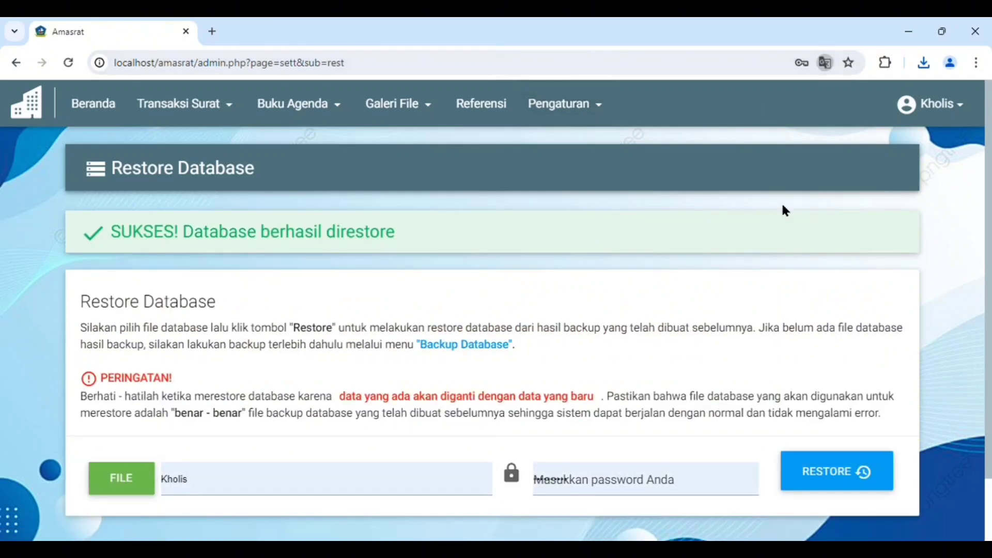
Open the profile page of the logged-in account to view its details
left_click(930, 106)
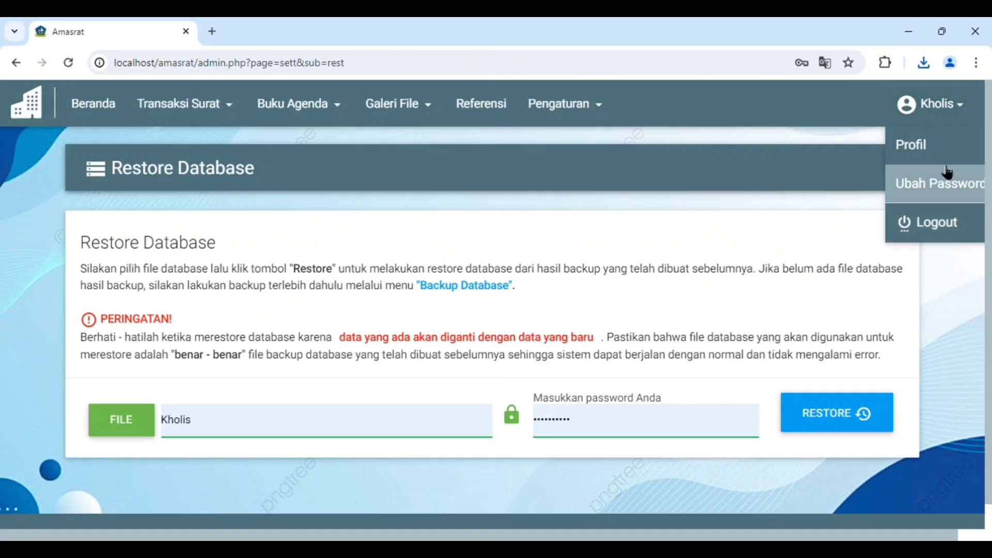
left_click(930, 156)
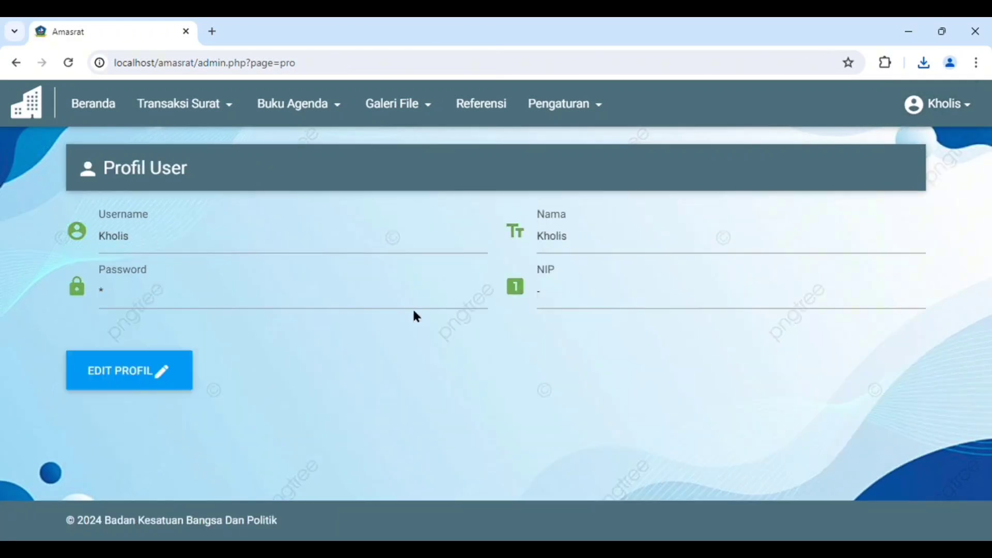
Edit the logged-in account's profile by entering the old and new passwords, and save the change
left_click(147, 372)
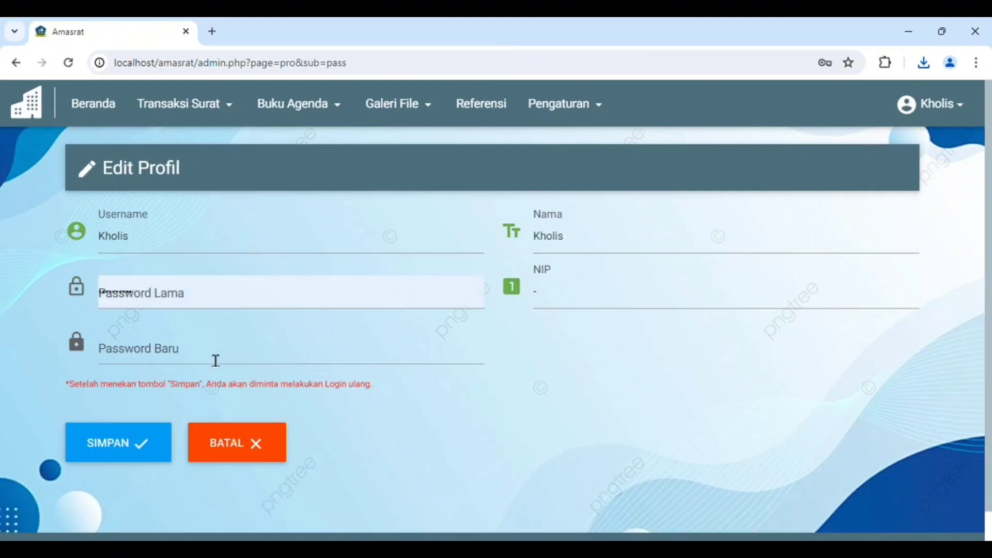
left_click(182, 305)
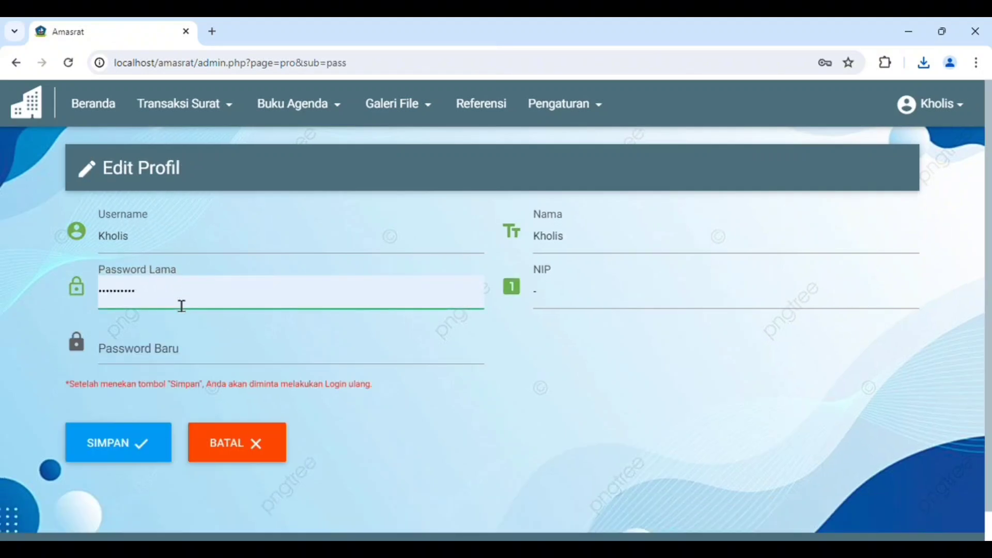
left_click(177, 305)
left_click(147, 355)
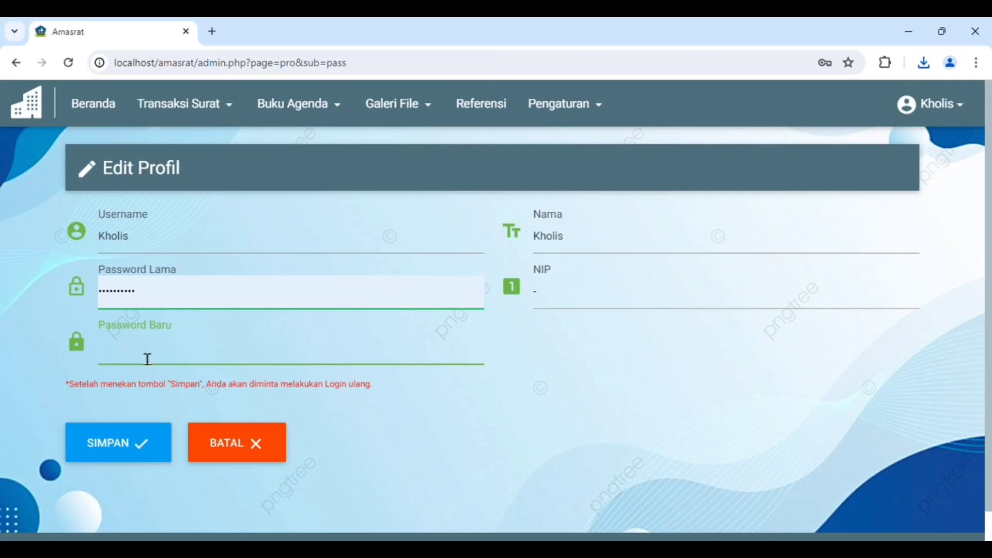
type("•••••••••••")
left_click(144, 438)
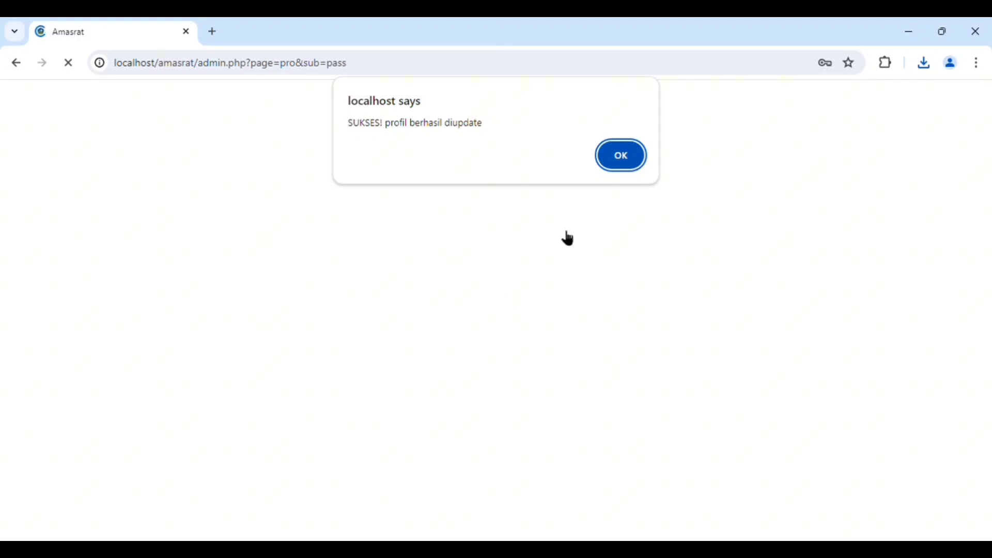
left_click(624, 157)
left_click(625, 155)
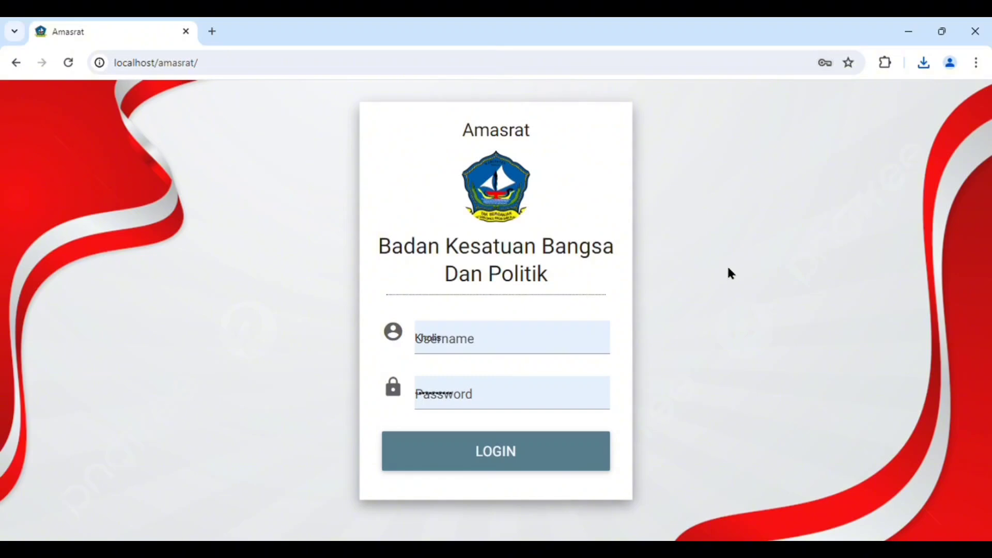
Log back in to the super admin account with the filled-in credentials
left_click(562, 325)
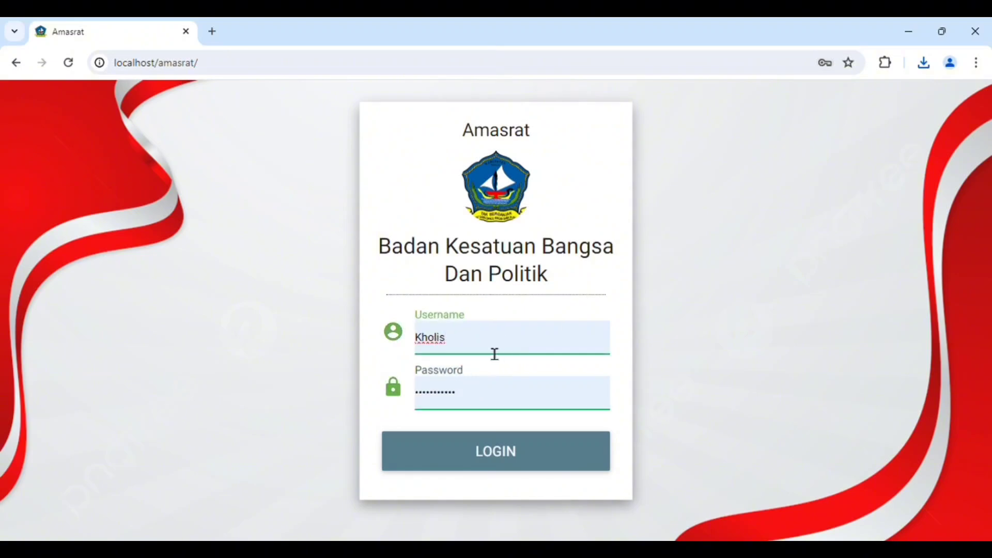
left_click(535, 150)
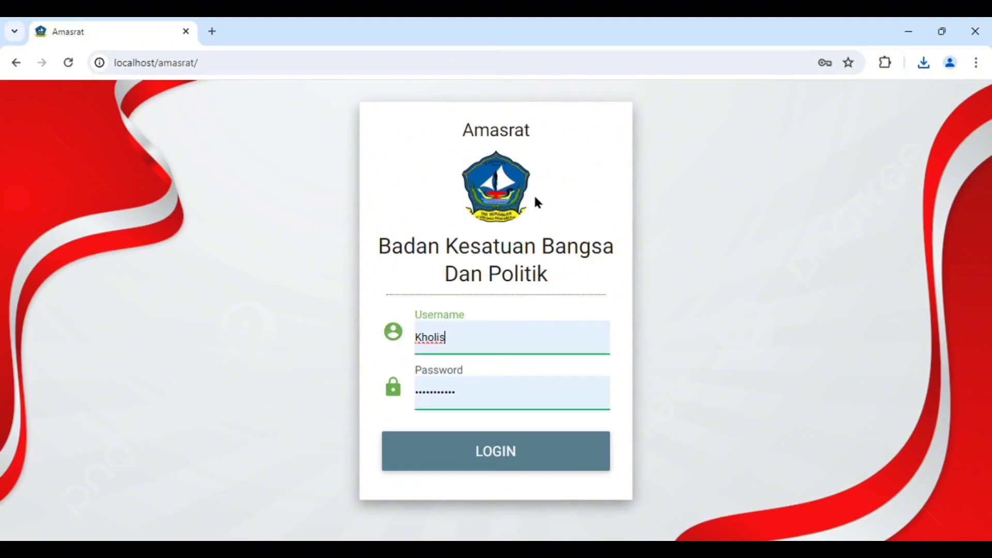
left_click(459, 449)
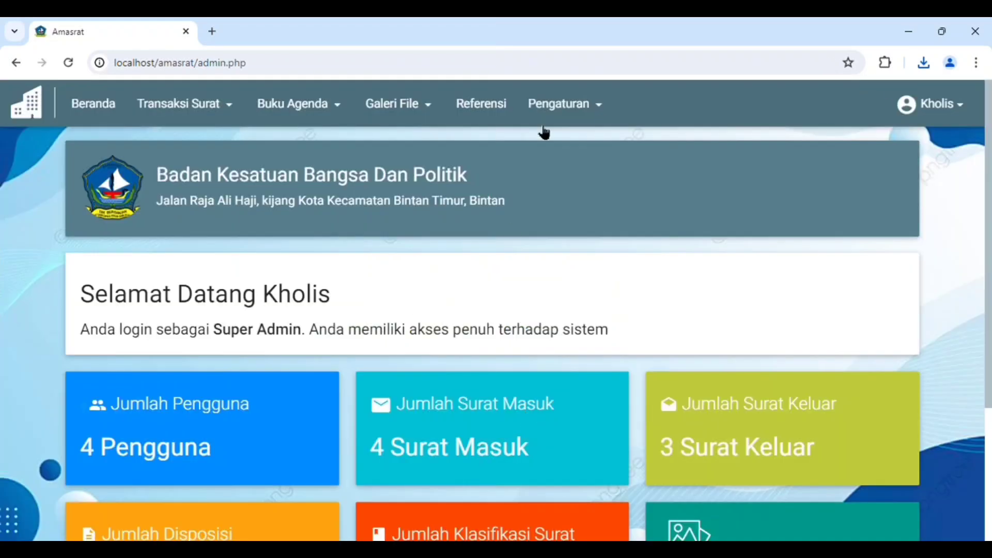
Review the statistics cards on the home page and open the user list from the Jumlah Pengguna card
scroll(465, 216, "down", 4)
scroll(492, 221, "up", 4)
scroll(589, 212, "down", 3)
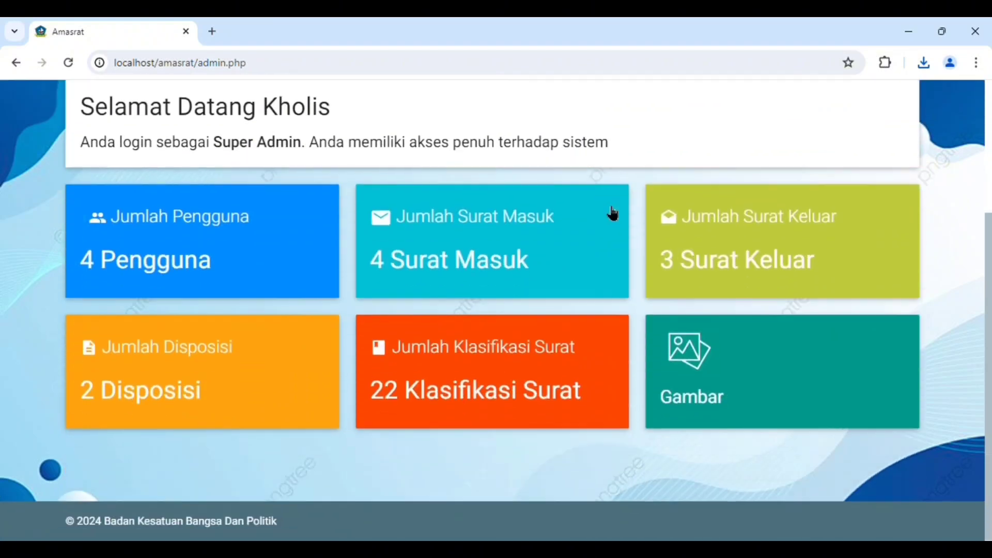
left_click(185, 229)
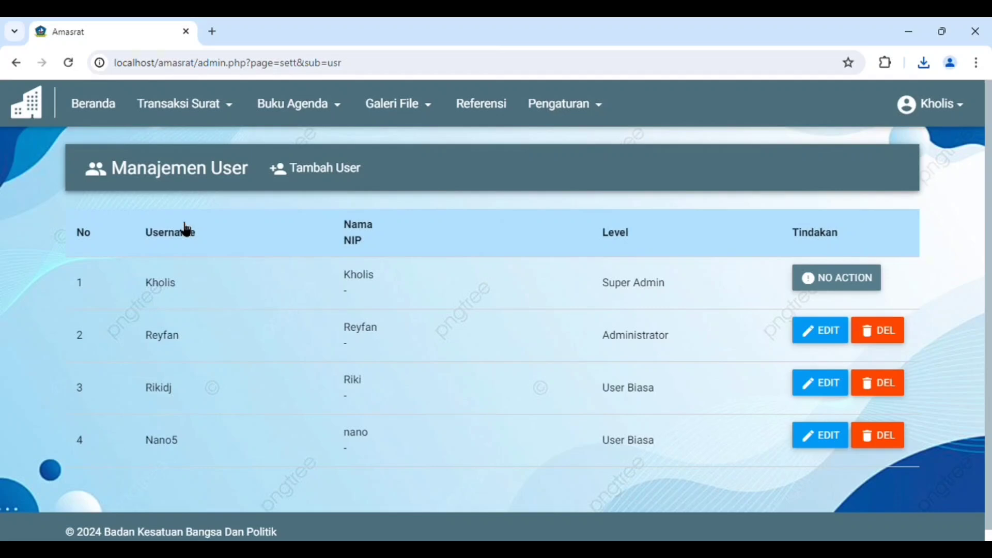
Return to the home page and open the lists behind the Jumlah Surat Masuk and Jumlah Surat Keluar cards
left_click(116, 108)
left_click(467, 385)
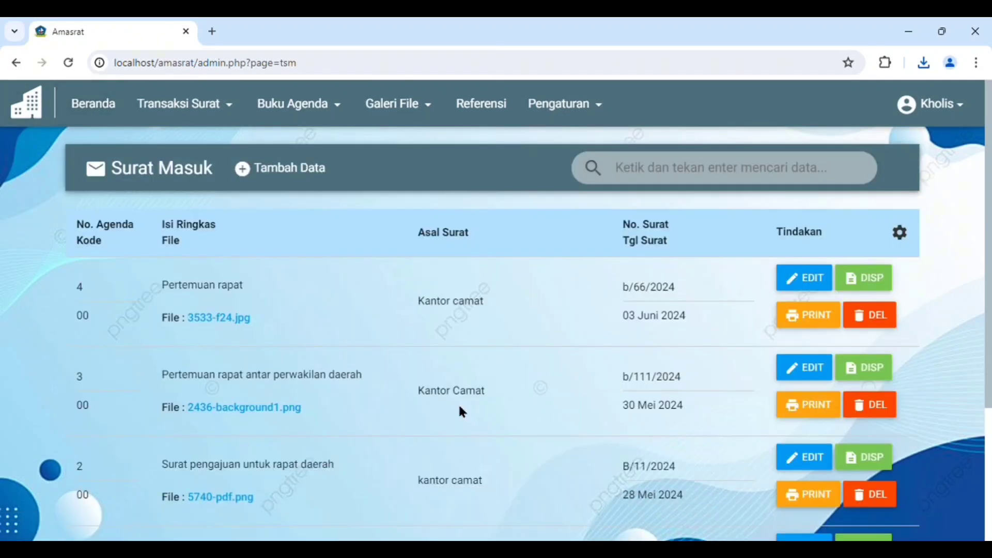
left_click(103, 104)
scroll(524, 302, "down", 2)
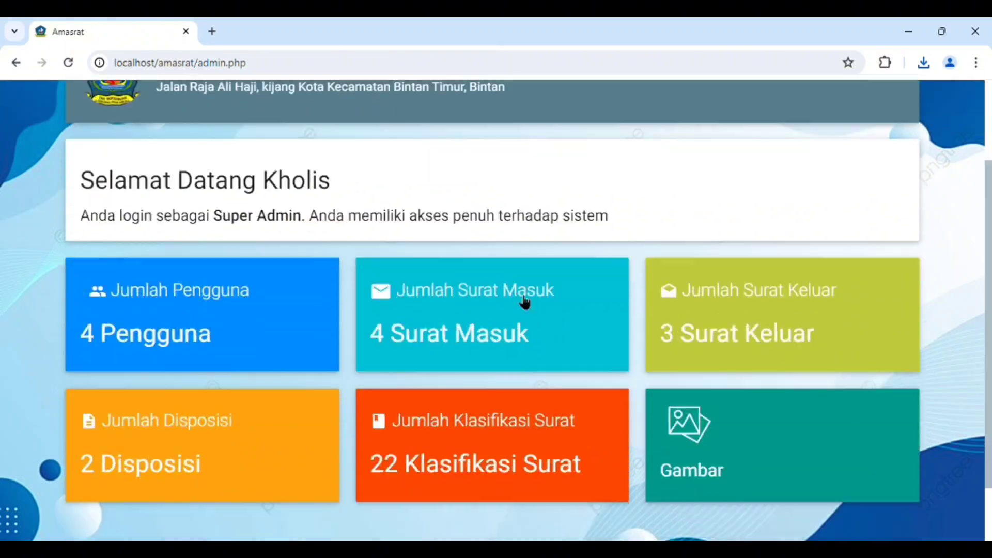
scroll(524, 302, "down", 1)
left_click(649, 248)
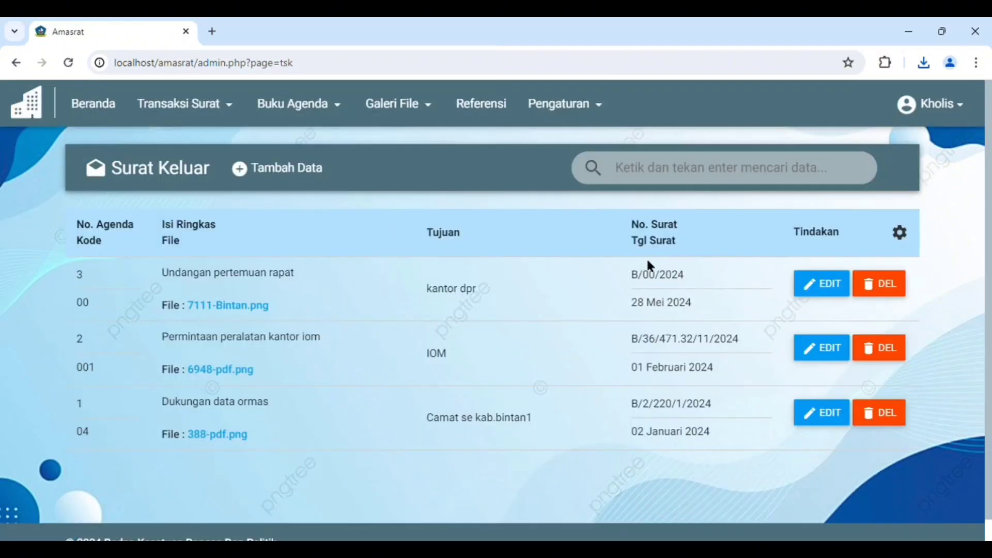
Review the home page again, view the Surat Masuk transactions, and look through the Klasifikasi Surat list
left_click(95, 109)
scroll(234, 449, "down", 3)
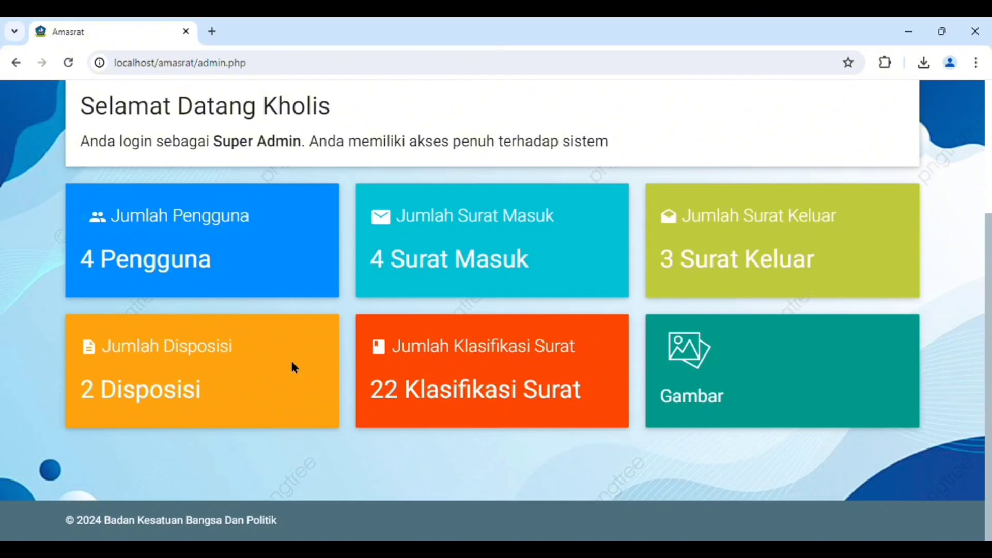
scroll(430, 344, "up", 1)
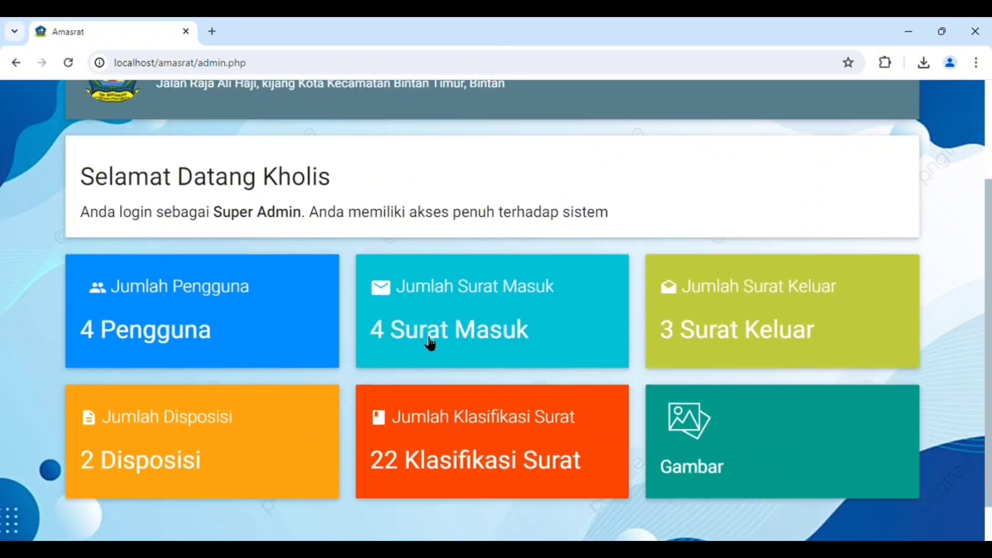
scroll(430, 344, "up", 2)
left_click(184, 104)
left_click(188, 143)
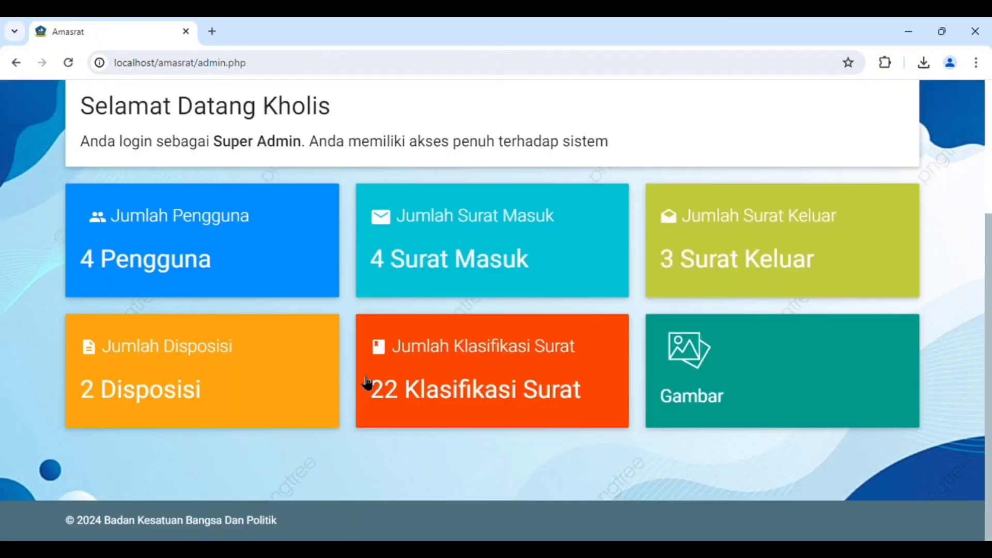
left_click(368, 383)
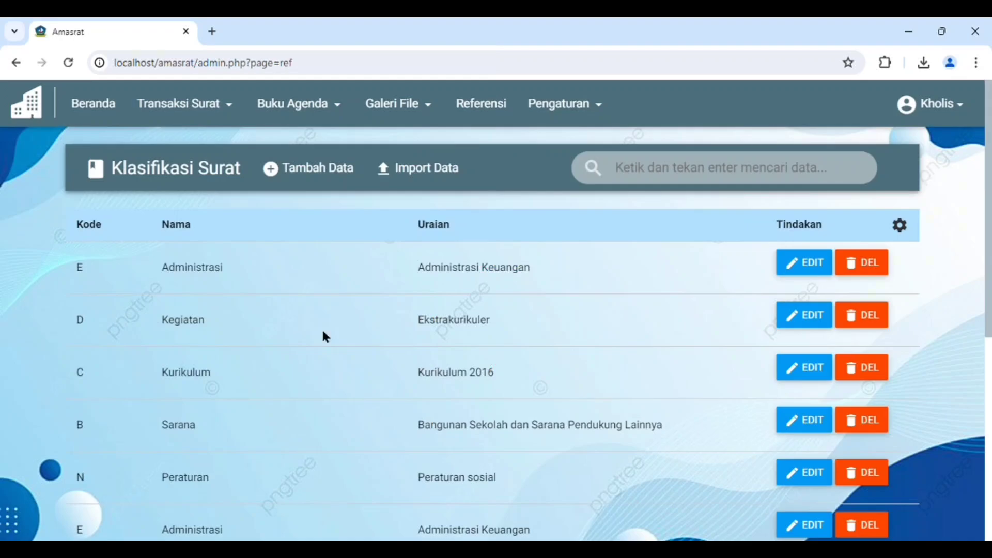
scroll(325, 336, "down", 5)
scroll(471, 288, "up", 5)
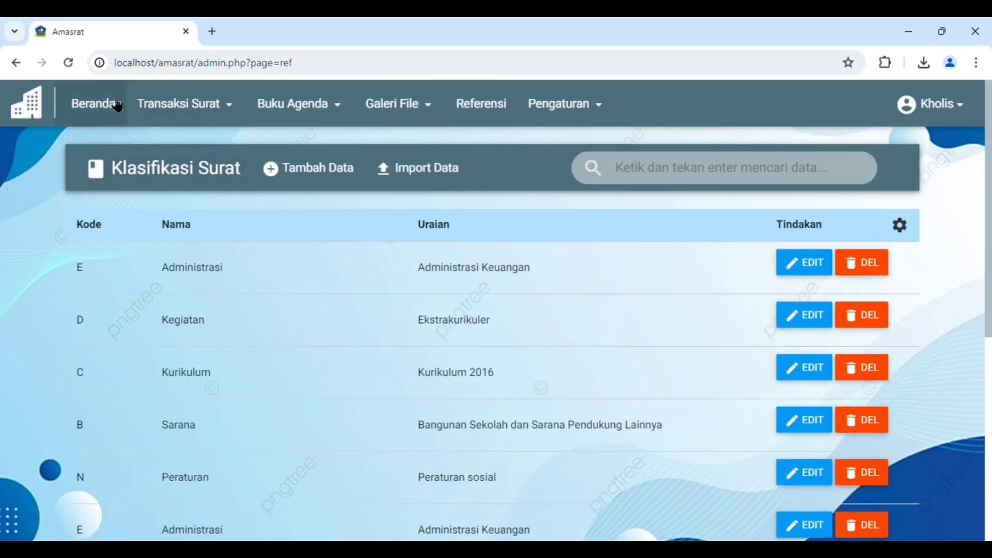
Open the picture gallery from the Gambar card on the home page
left_click(118, 106)
scroll(658, 377, "down", 3)
left_click(717, 379)
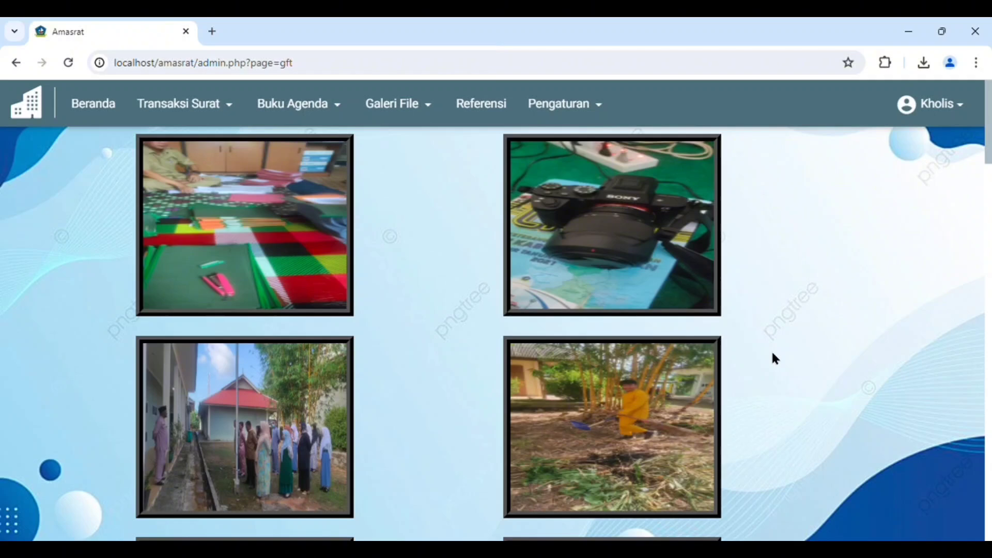
Log out of the super admin account and replace the login username with the Administrator account's username
left_click(930, 107)
left_click(933, 222)
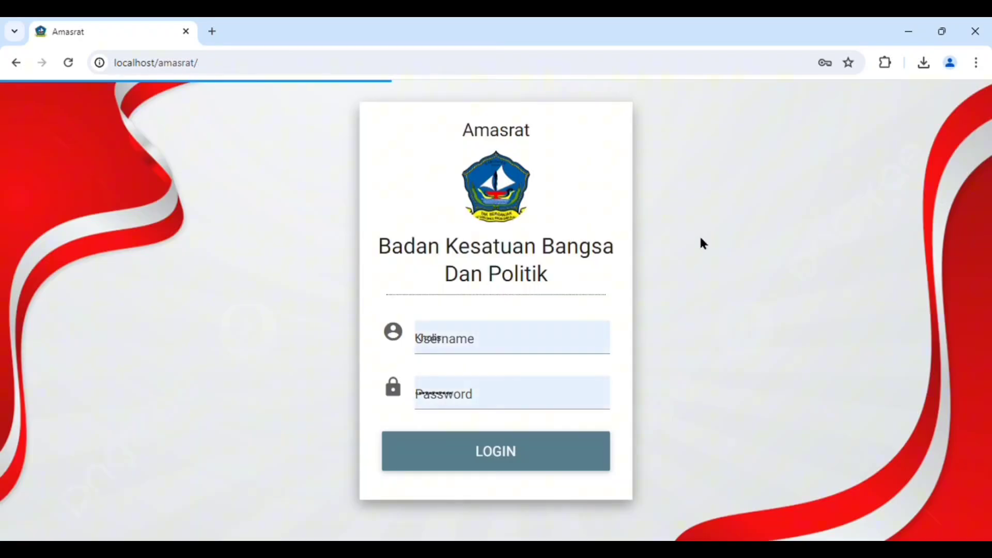
left_click(511, 340)
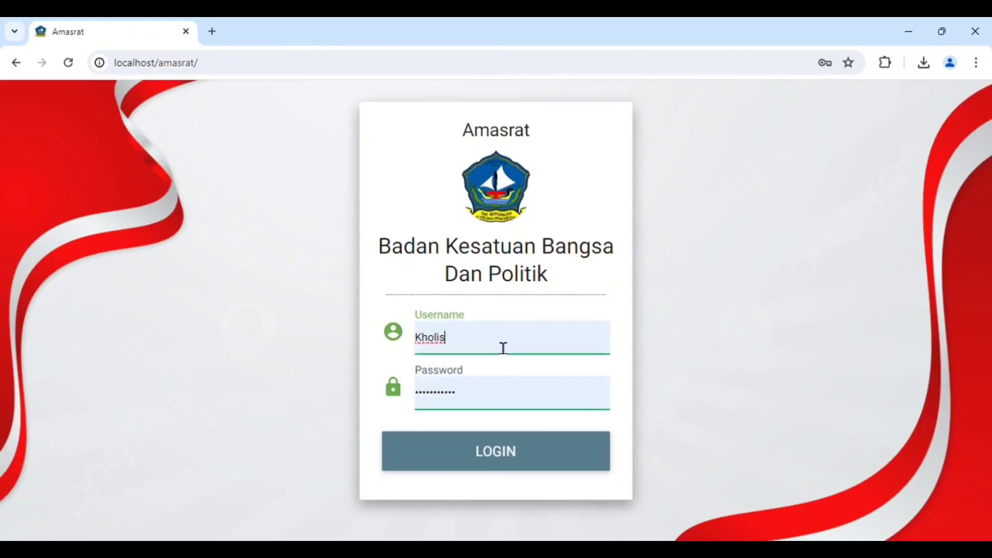
key("BackSpace")
key("BackSpace")
key("BackSpace")
key("BackSpace")
key("BackSpace")
key("BackSpace")
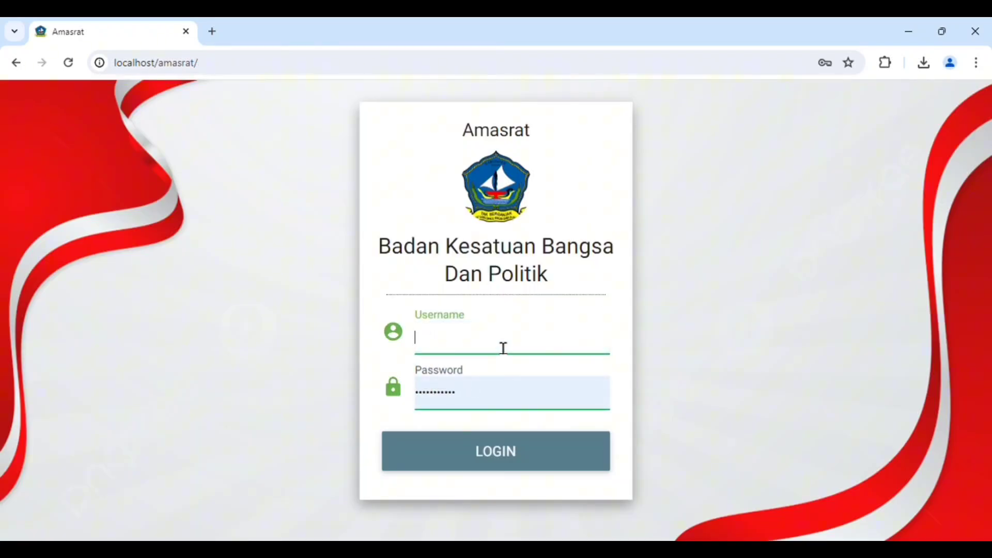
type("Reyfan")
Replace the filled-in password with the Administrator account's password and log in
left_click(486, 401)
key("BackSpace")
key("BackSpace")
key("BackSpace")
key("BackSpace")
key("BackSpace")
key("BackSpace")
key("BackSpace")
key("BackSpace")
key("BackSpace")
key("BackSpace")
key("BackSpace")
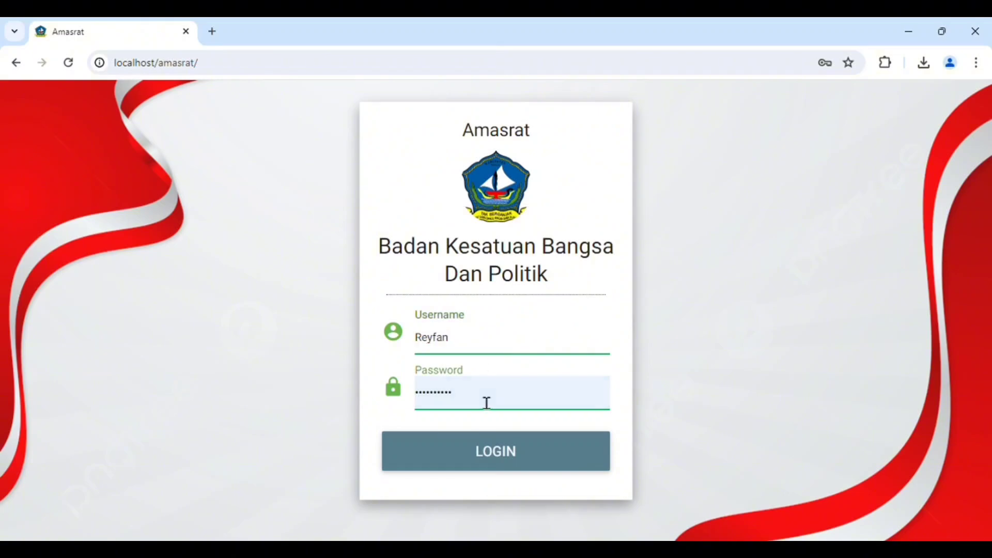
type("12345")
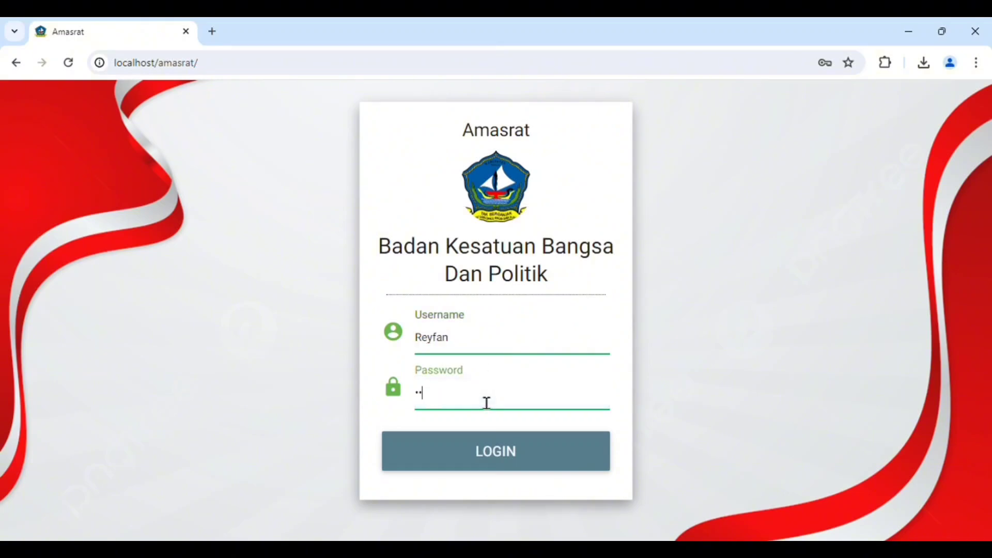
type("67890")
left_click(501, 443)
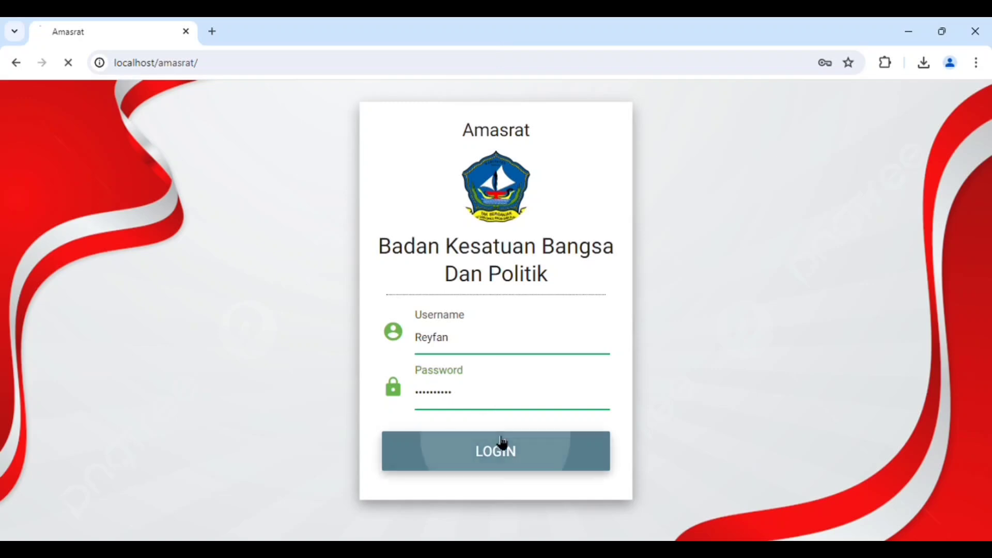
left_click(619, 272)
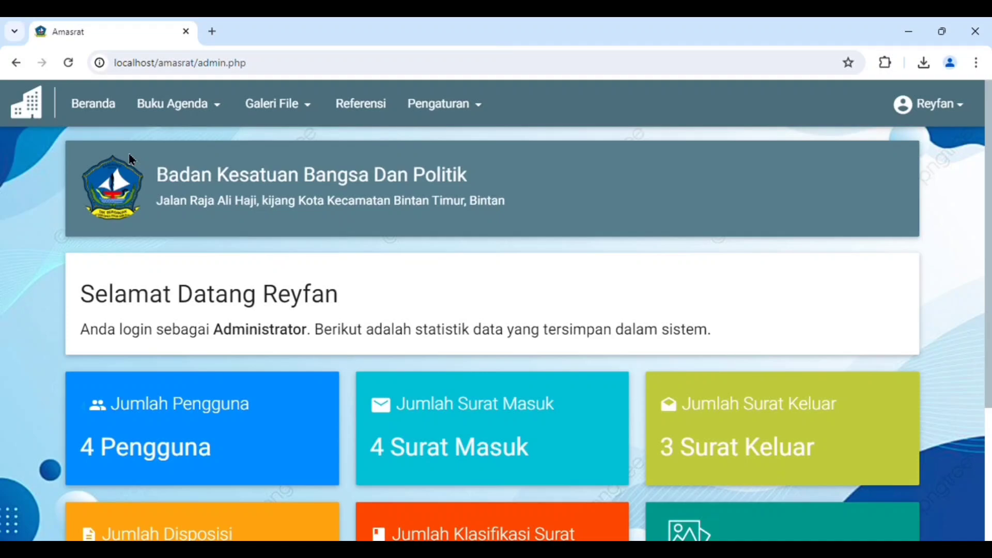
Review the Administrator's home page and the Buku Agenda and Galeri File options, and open the letter classification list
scroll(476, 281, "down", 3)
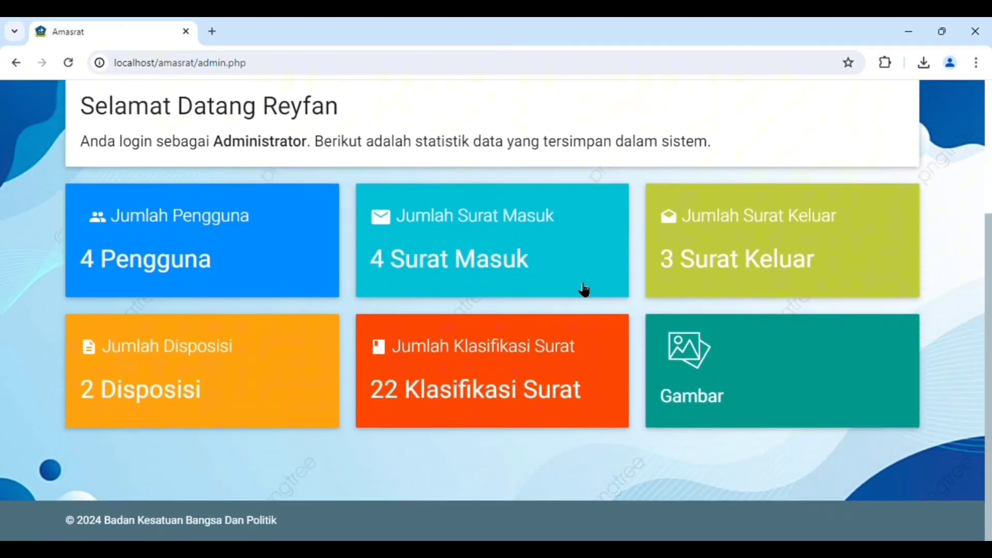
scroll(585, 290, "up", 3)
left_click(194, 109)
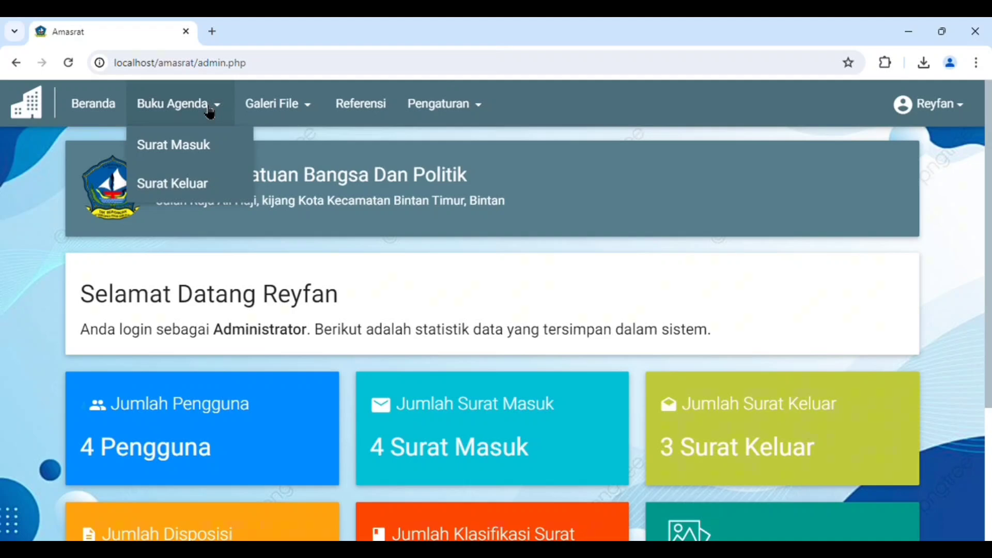
left_click(283, 105)
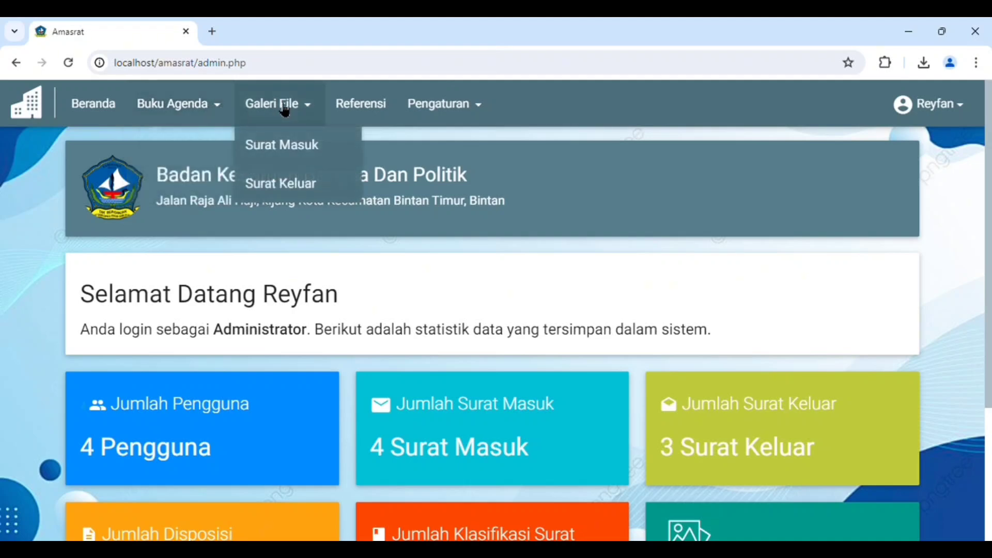
left_click(376, 105)
View the Instansi, About and User settings pages available to the Administrator account
left_click(418, 110)
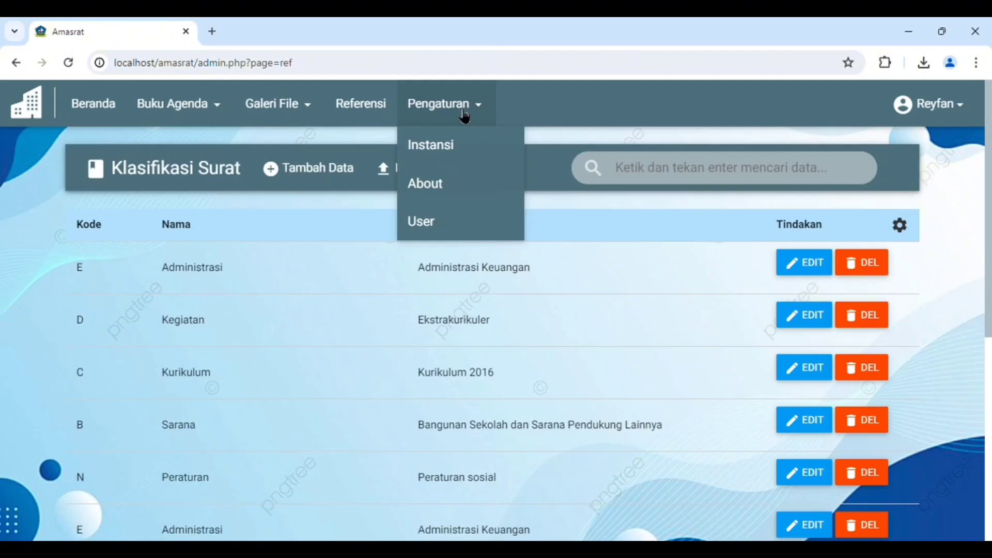
left_click(445, 147)
left_click(448, 118)
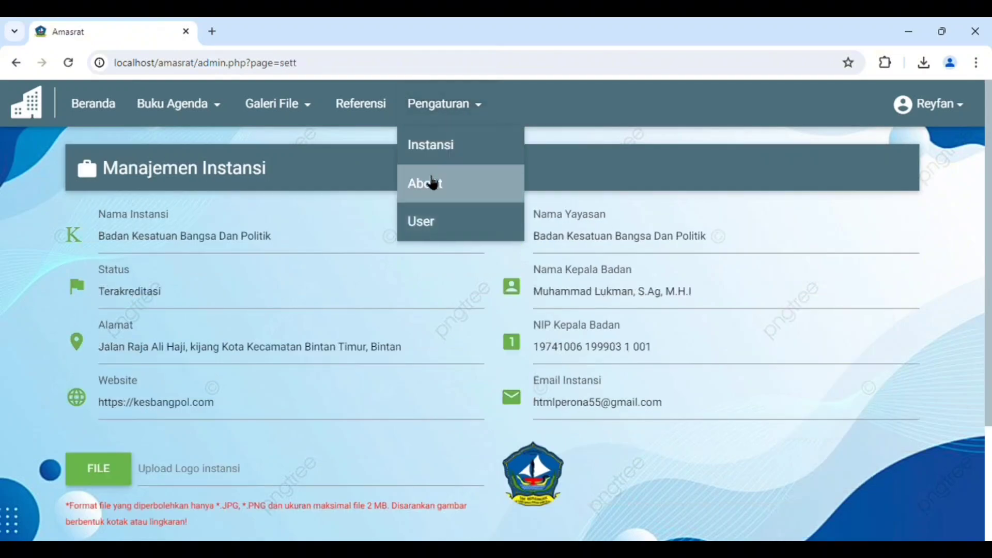
left_click(433, 183)
left_click(439, 106)
left_click(430, 219)
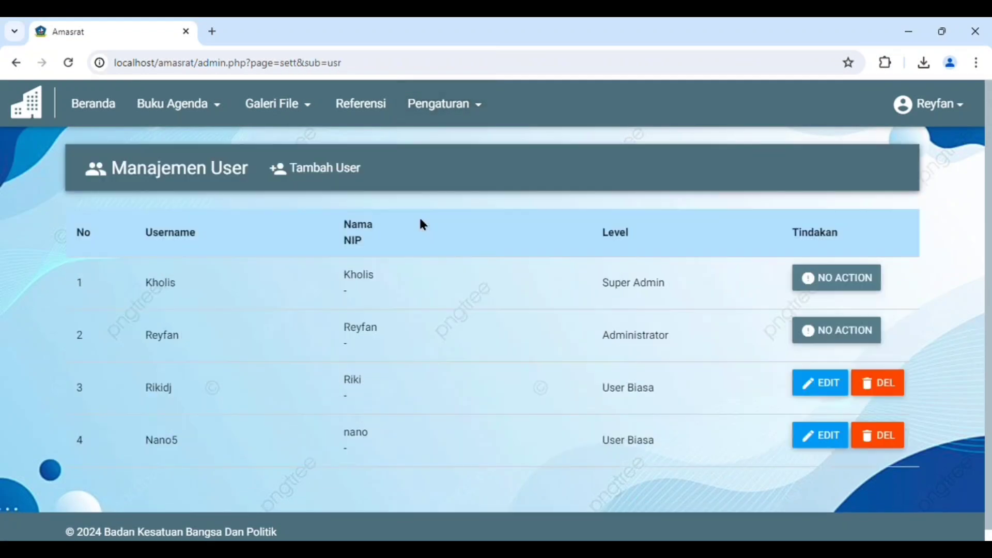
Log out of the Administrator account and replace the login username with the regular user's username
left_click(920, 122)
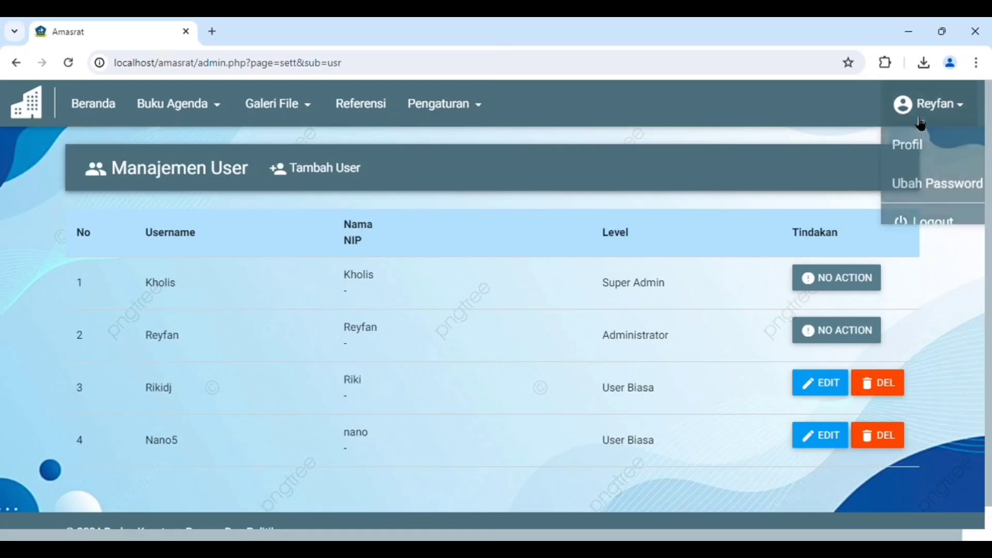
left_click(922, 219)
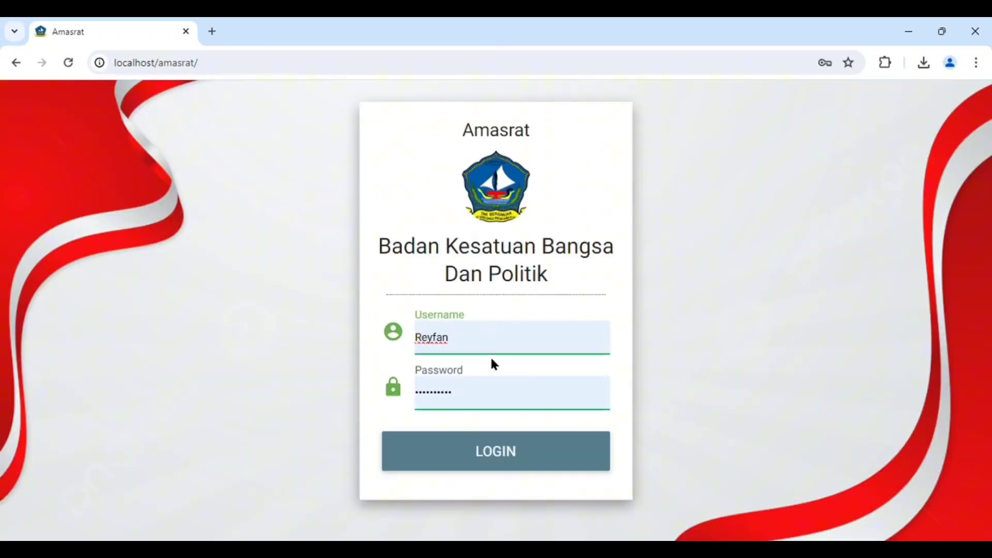
key("BackSpace")
key("BackSpace")
key("BackSpace")
key("BackSpace")
key("BackSpace")
key("BackSpace")
type("R")
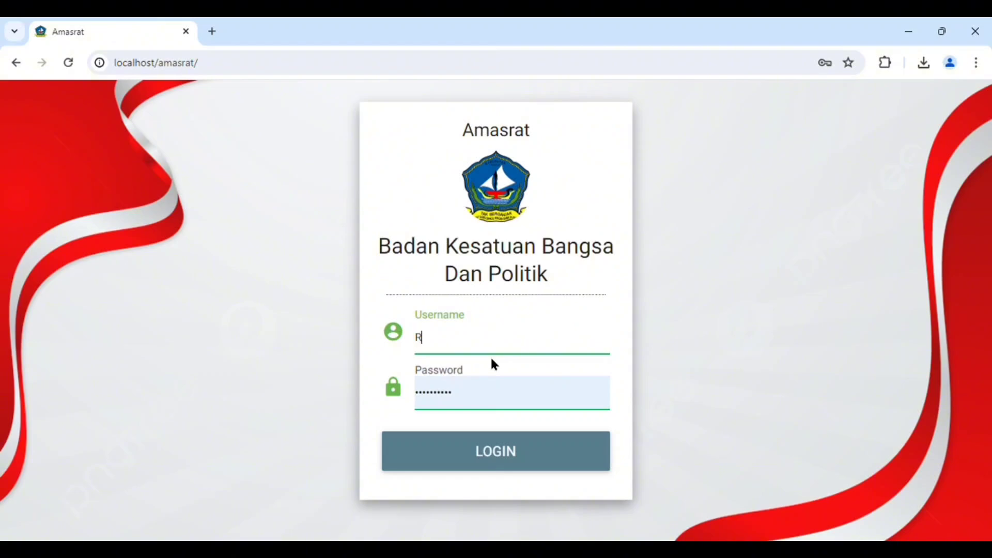
type("ikidj")
Replace the filled-in password with the regular user's account password and log in
left_click(468, 397)
key("BackSpace")
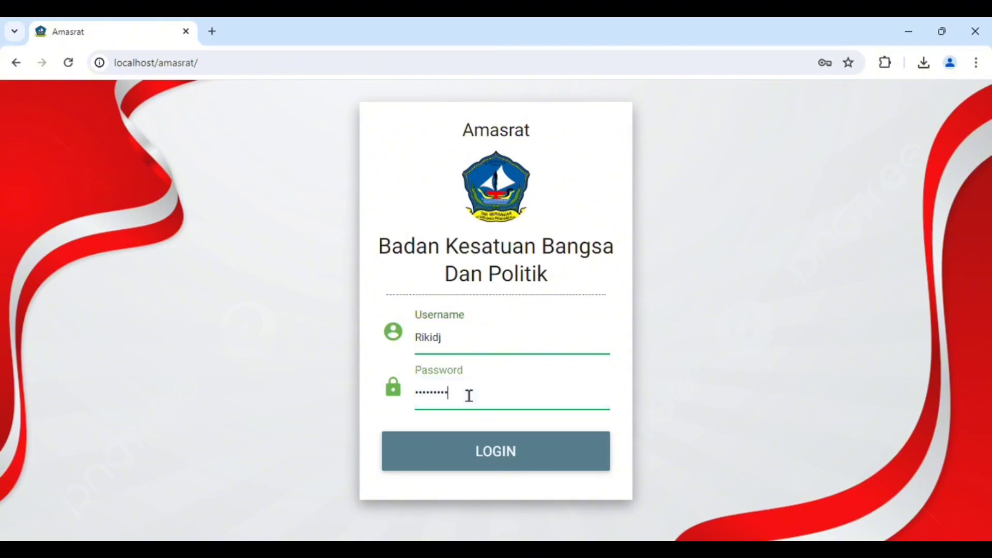
key("BackSpace")
key("BackSpace")
key("BackSpace")
key("BackSpace")
key("BackSpace")
key("BackSpace")
key("BackSpace")
key("BackSpace")
key("BackSpace")
type("********")
left_click(471, 450)
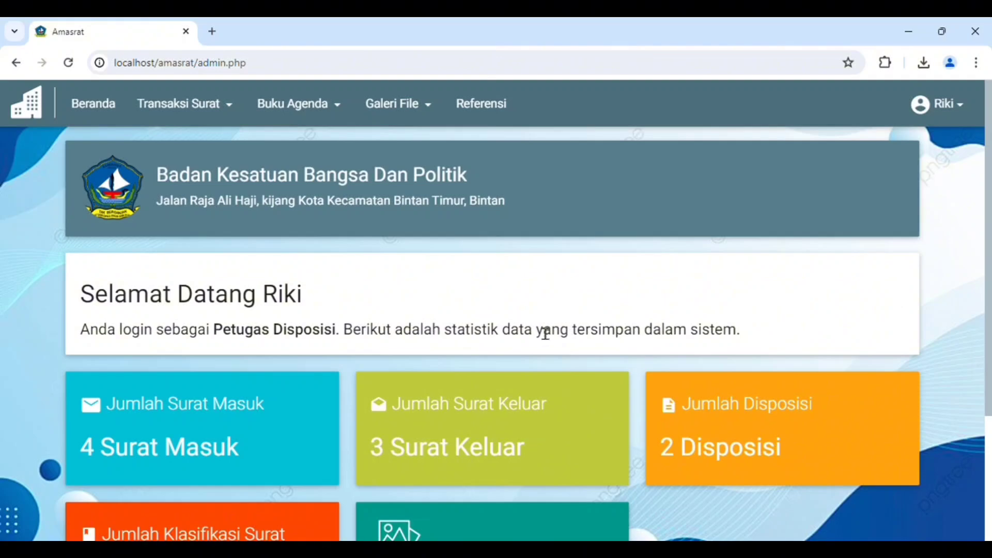
Review the regular user's home page and the Surat Masuk and Surat Keluar lists available to that level
scroll(546, 333, "down", 3)
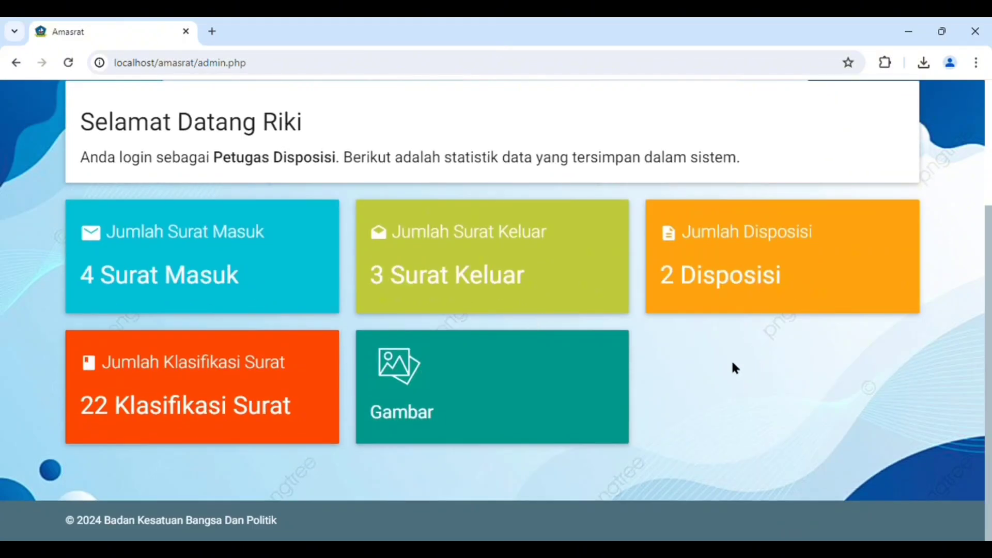
scroll(723, 352, "up", 3)
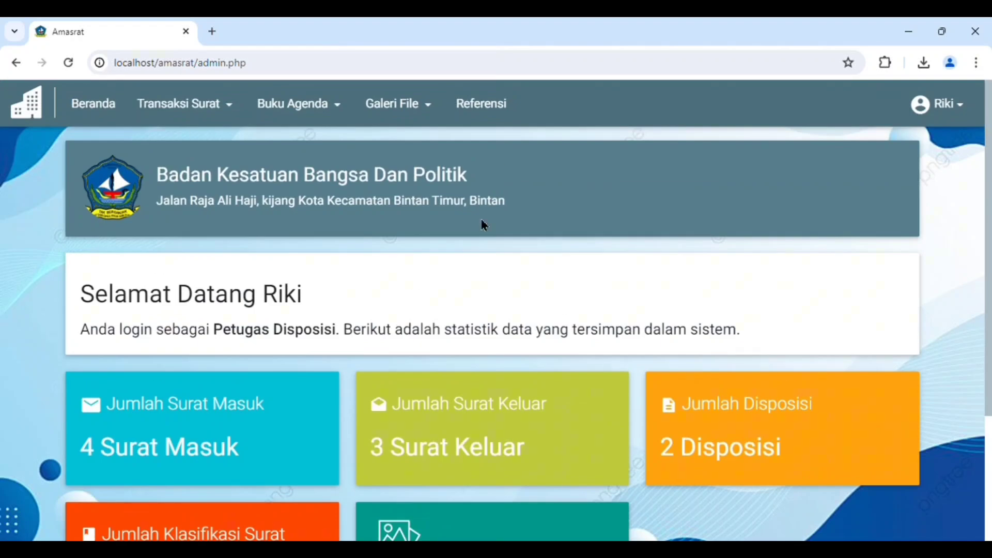
left_click(184, 105)
left_click(199, 146)
left_click(194, 105)
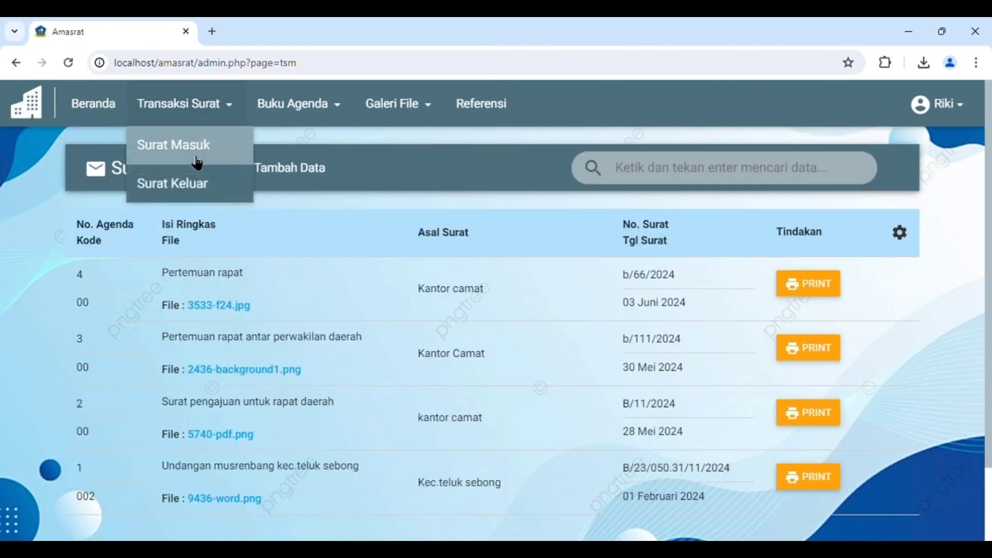
left_click(194, 181)
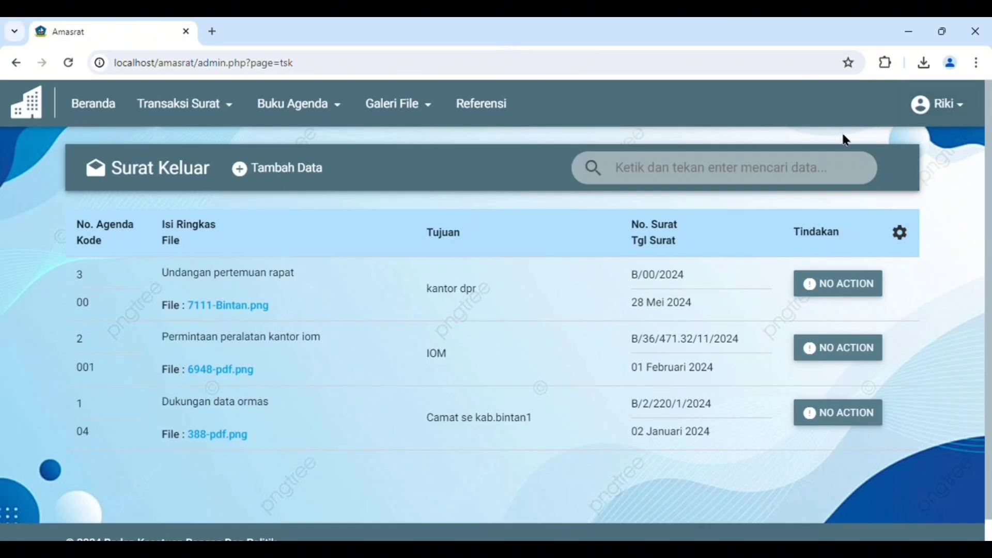
Log out of the regular user account and log back in with the super admin's saved credentials
left_click(928, 117)
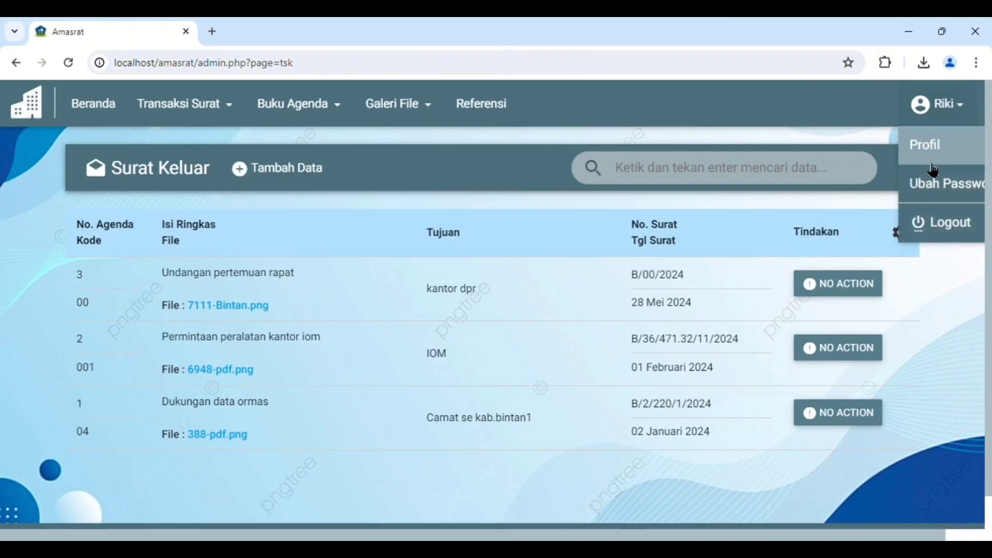
left_click(939, 222)
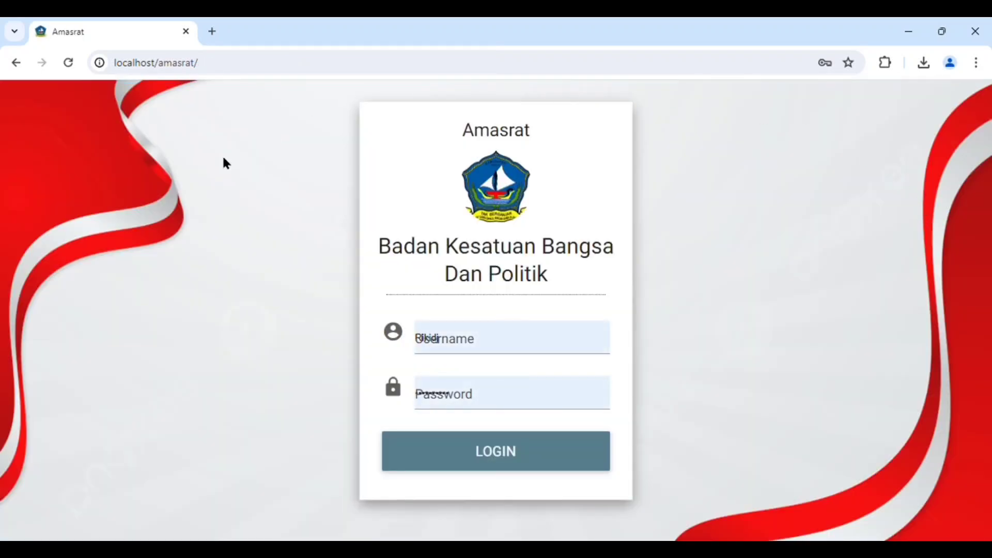
left_click(459, 340)
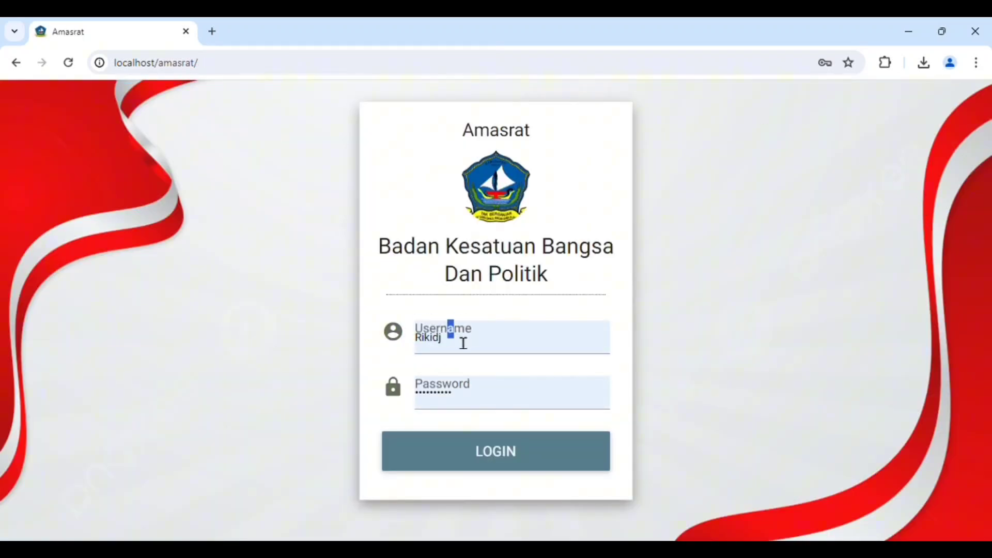
double_click(472, 352)
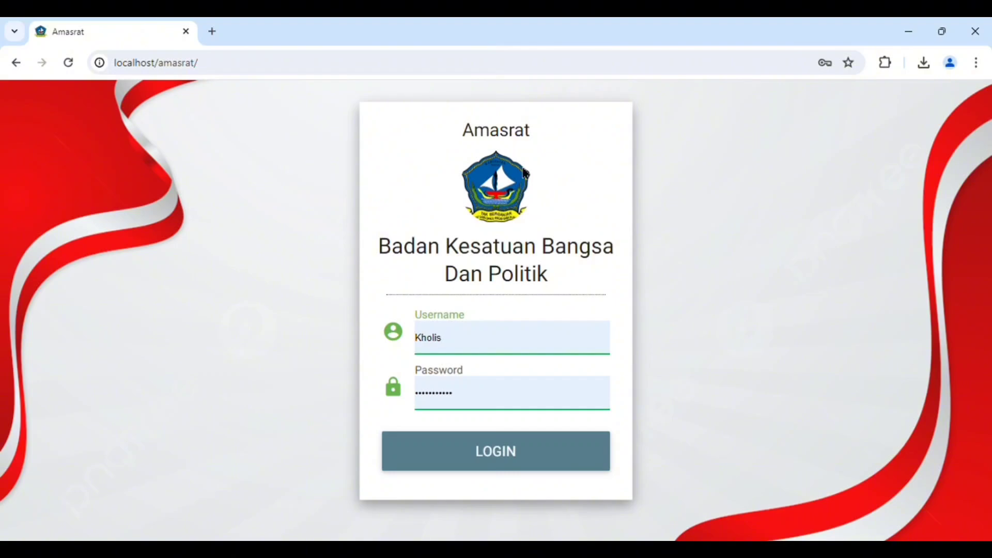
left_click(505, 453)
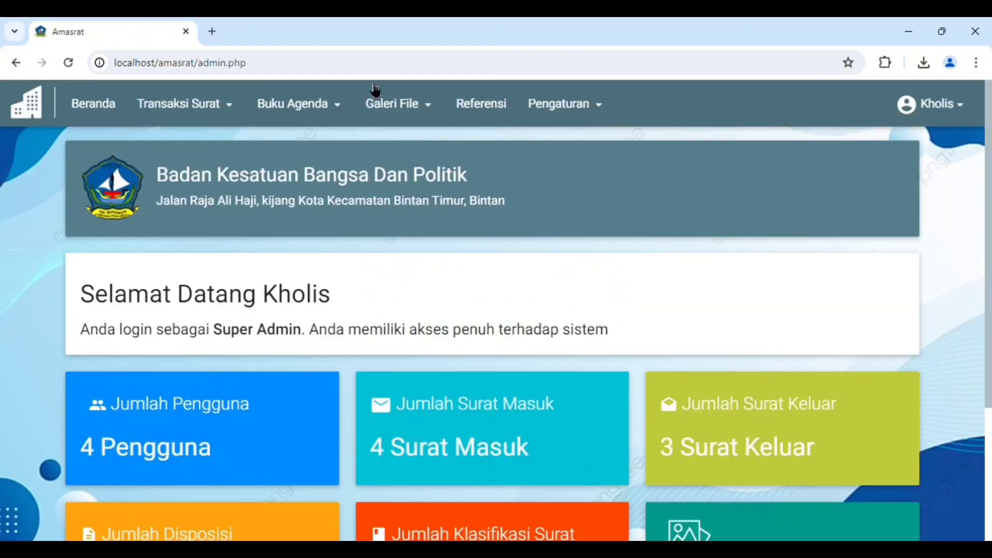
Open the print preview of the 03 Juni 2024 "Pertemuan rapat" letter in Surat Masuk, cancel printing and review its Lembar Disposisi
left_click(178, 104)
left_click(170, 145)
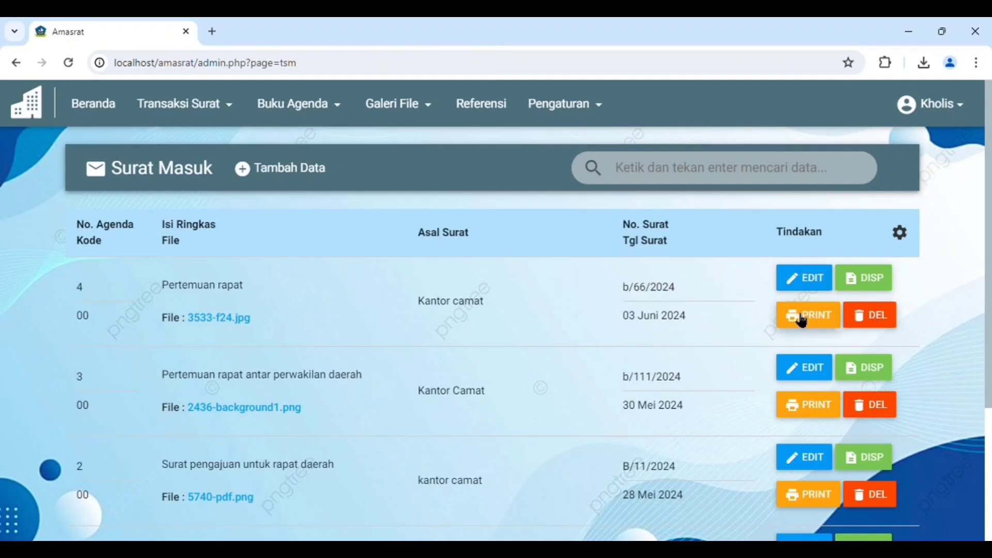
left_click(801, 319)
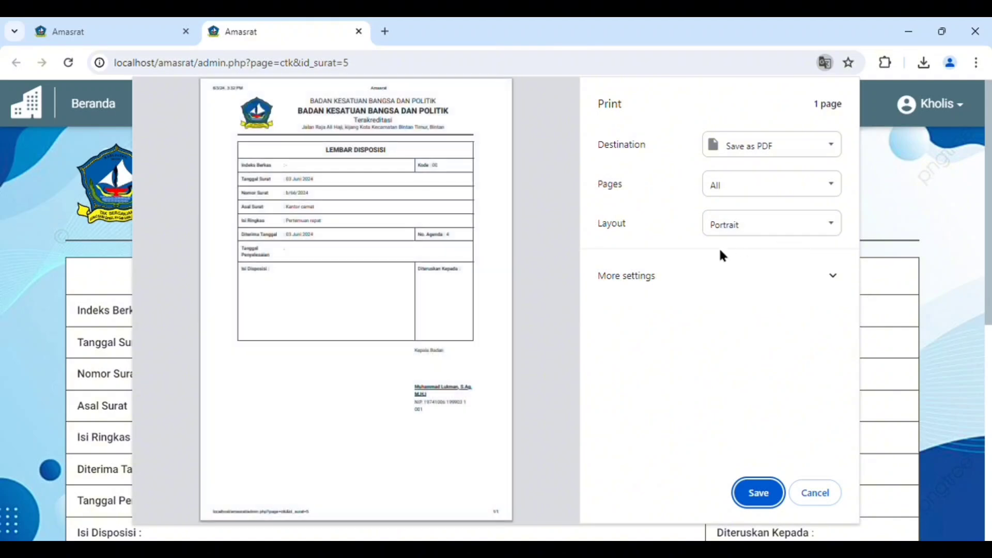
left_click(796, 156)
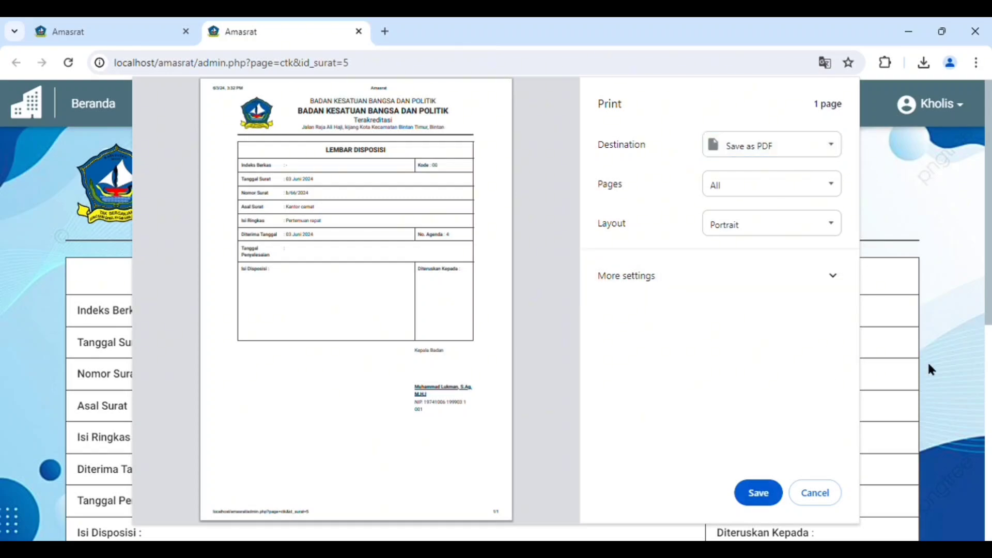
left_click(815, 491)
scroll(751, 377, "down", 6)
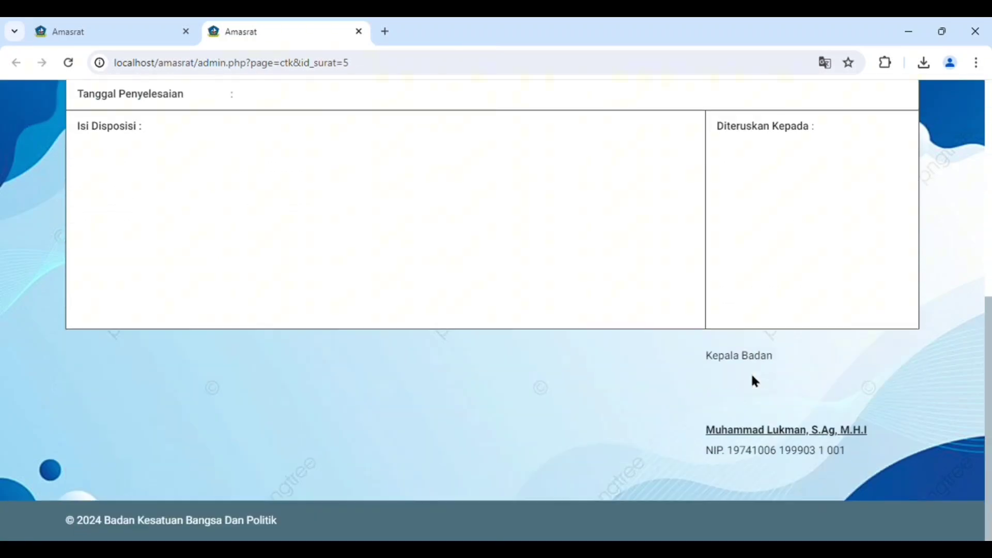
scroll(752, 375, "up", 6)
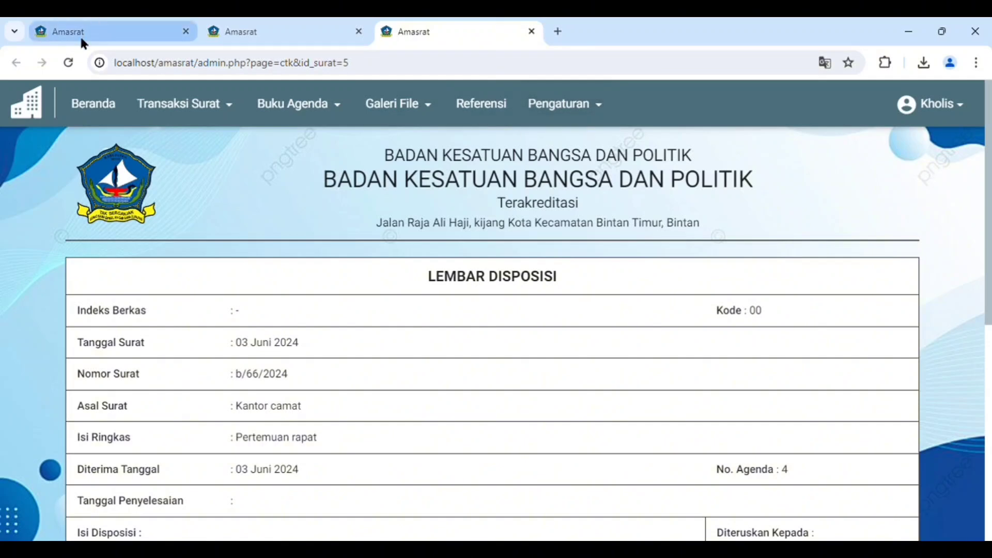
Return to the browser tab with the Surat Masuk list and log out of the super admin account
left_click(106, 31)
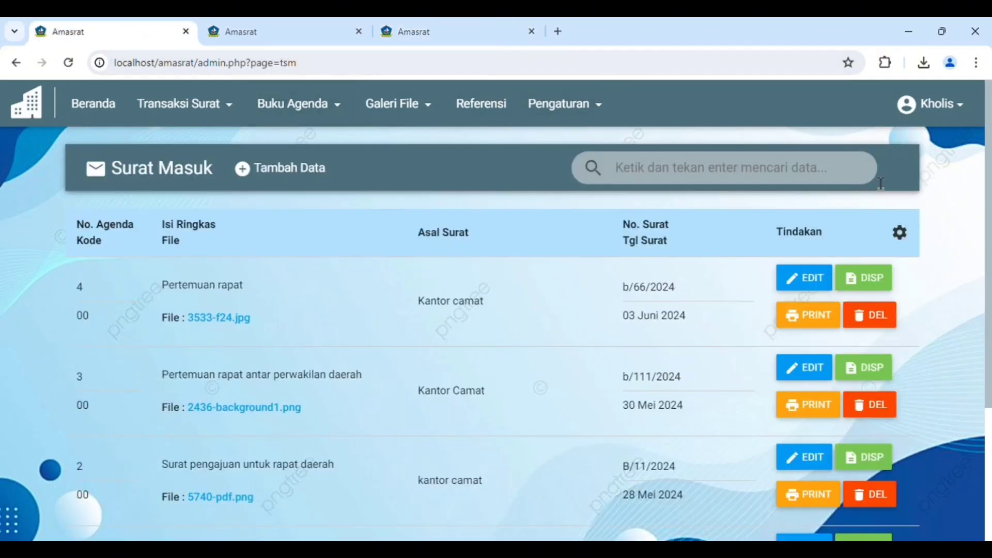
left_click(932, 104)
left_click(904, 225)
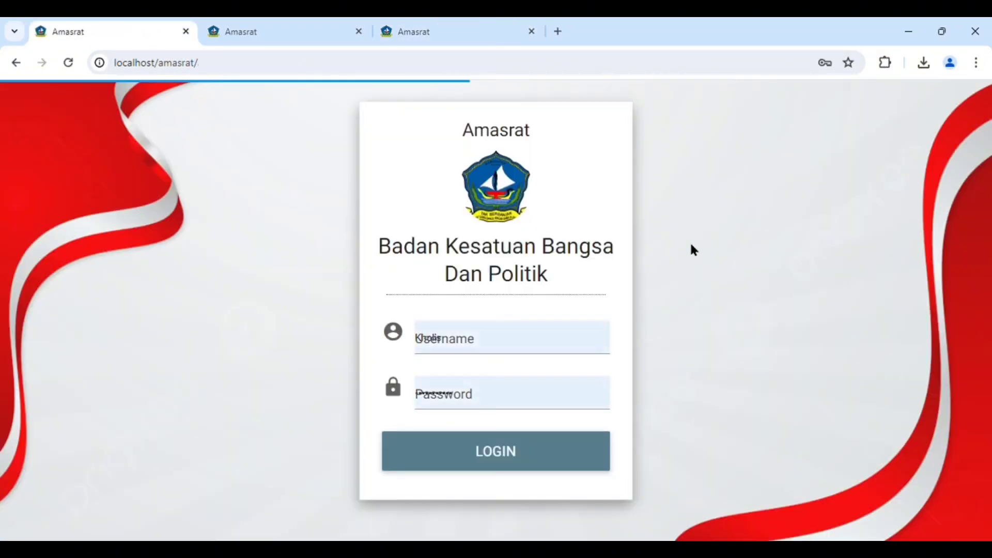